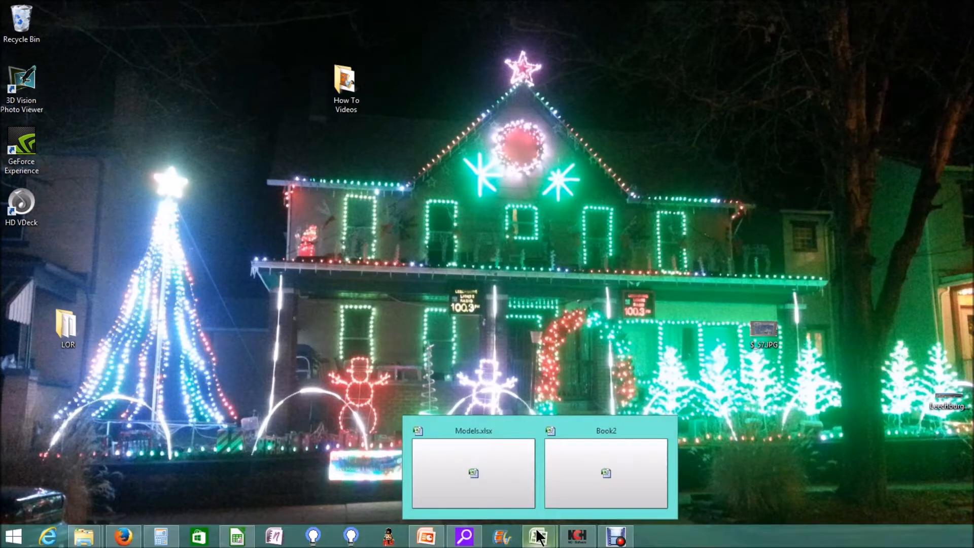
Step: Bring the blank Book2 workbook up full screen from the taskbar thumbnail
click(577, 491)
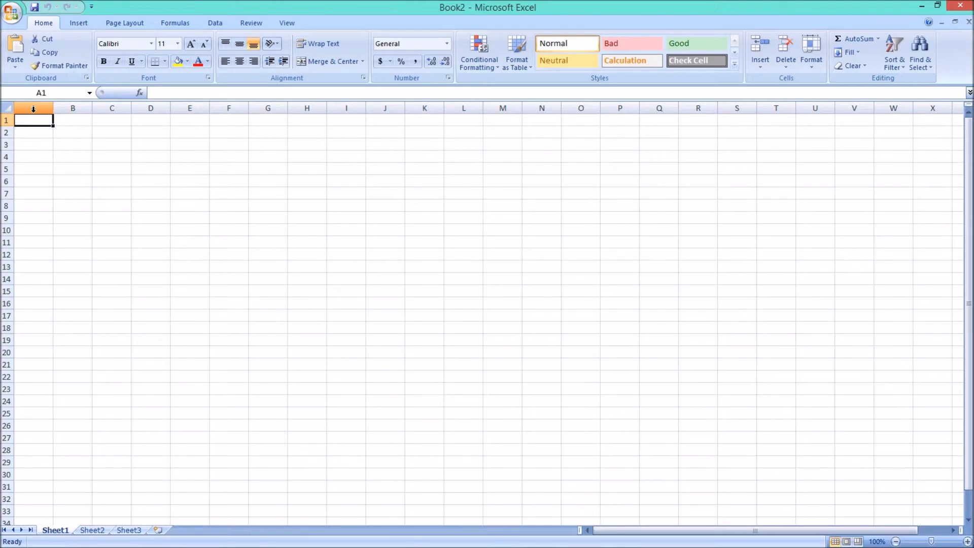
Step: Select columns A through AR by their headers
click(34, 109)
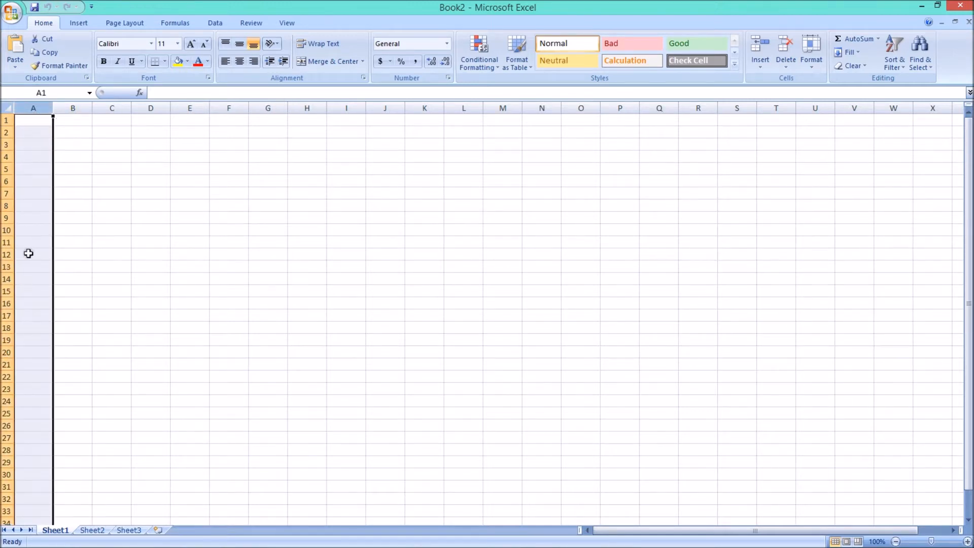
click(35, 108)
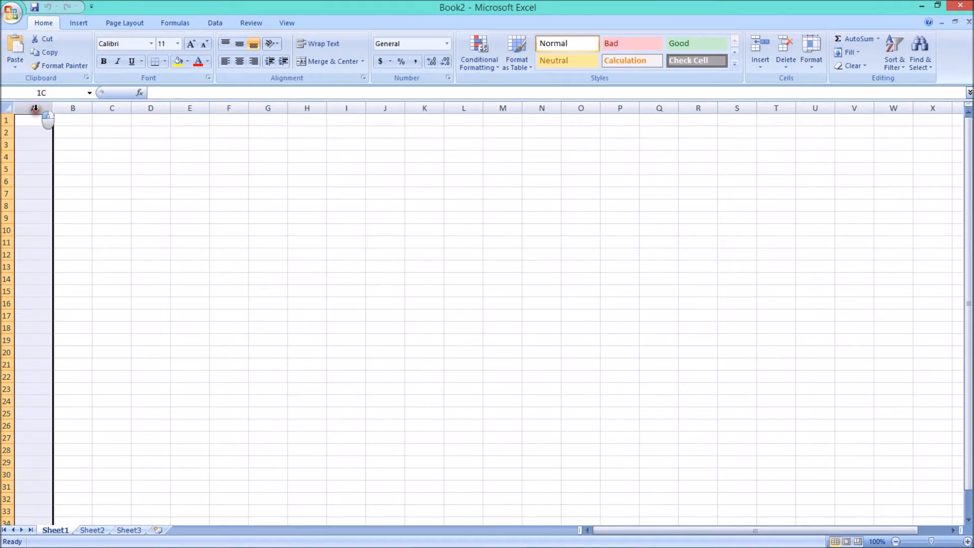
mouse_move(34, 108)
mouse_down()
mouse_move(497, 122)
mouse_move(906, 114)
mouse_up()
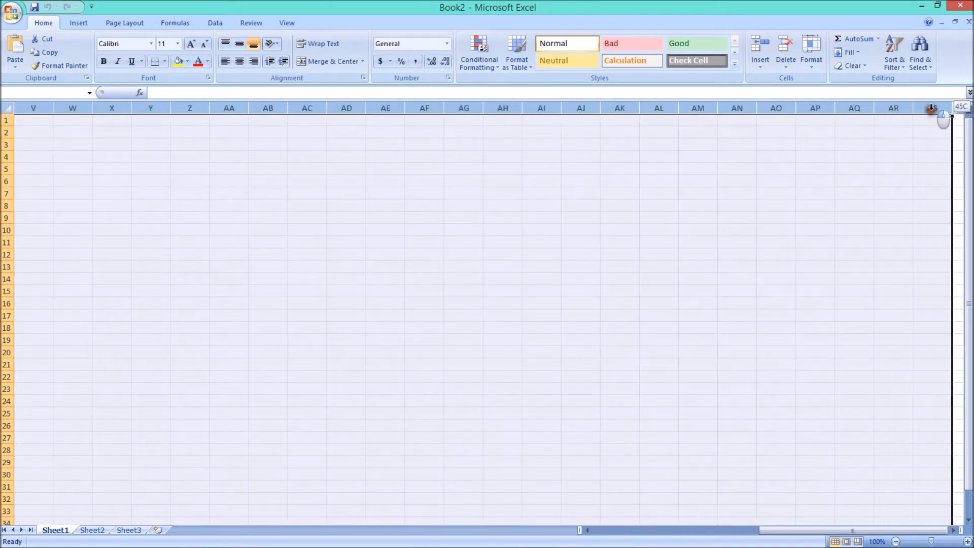
Step: Narrow the selected columns to about 26 pixels so the cells form squares, then return to A1
drag(914, 108, 897, 108)
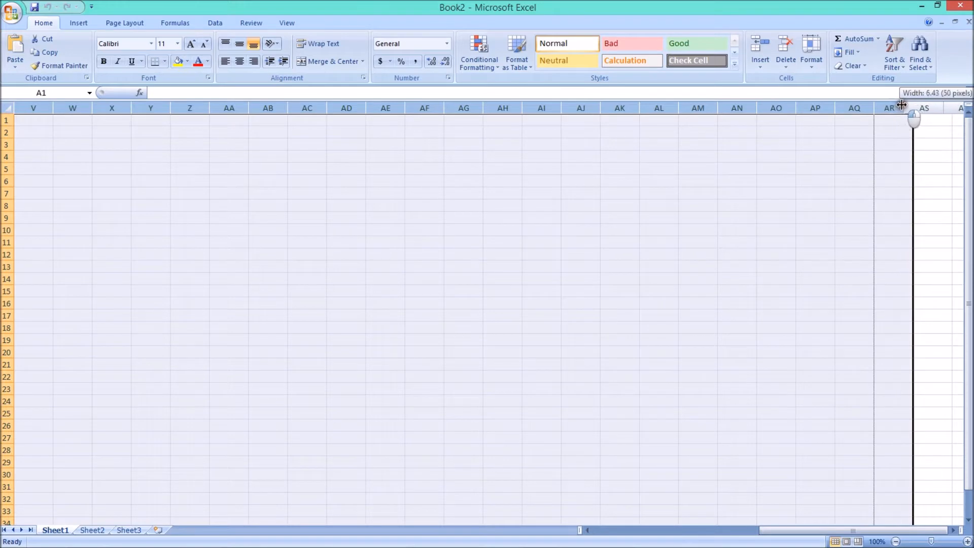
drag(897, 108, 913, 108)
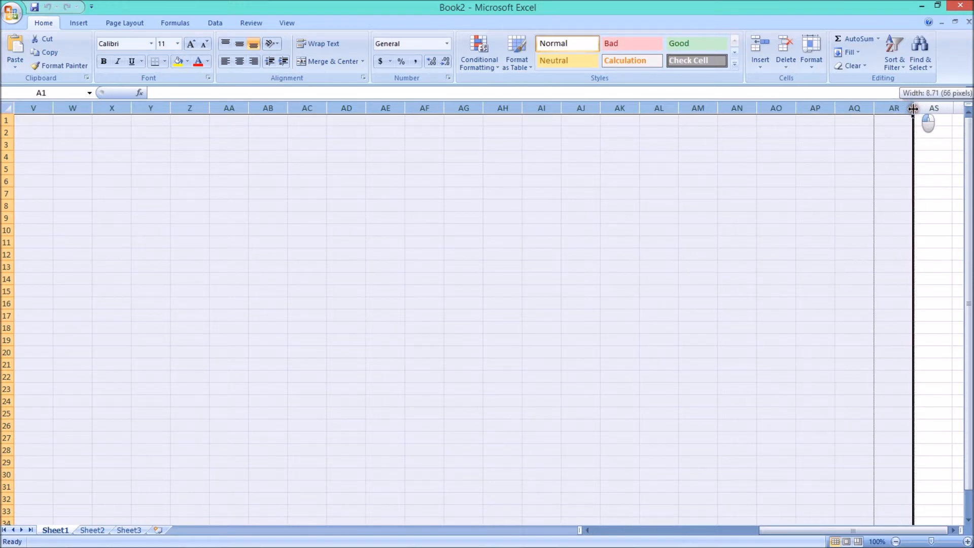
mouse_move(913, 108)
mouse_down()
mouse_move(913, 138)
mouse_move(913, 109)
mouse_up()
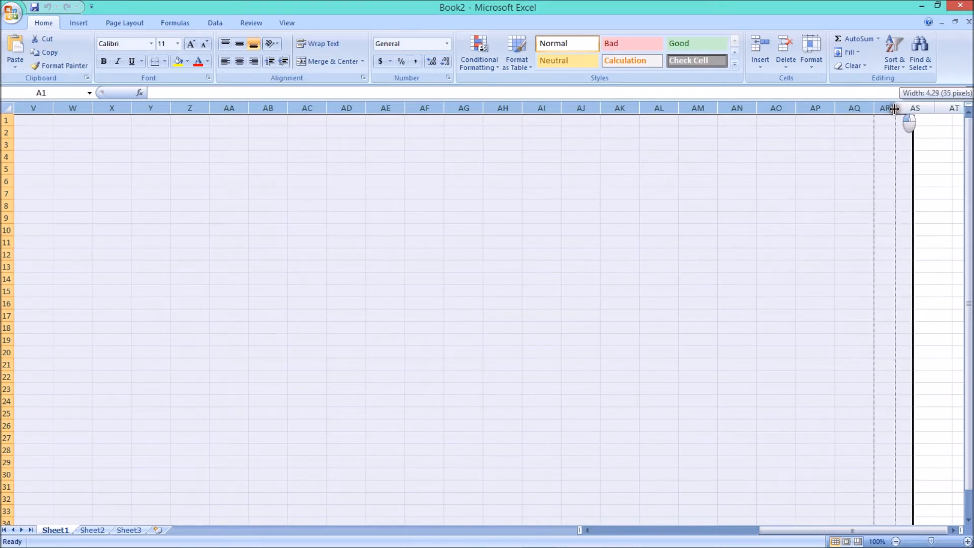
drag(914, 108, 889, 109)
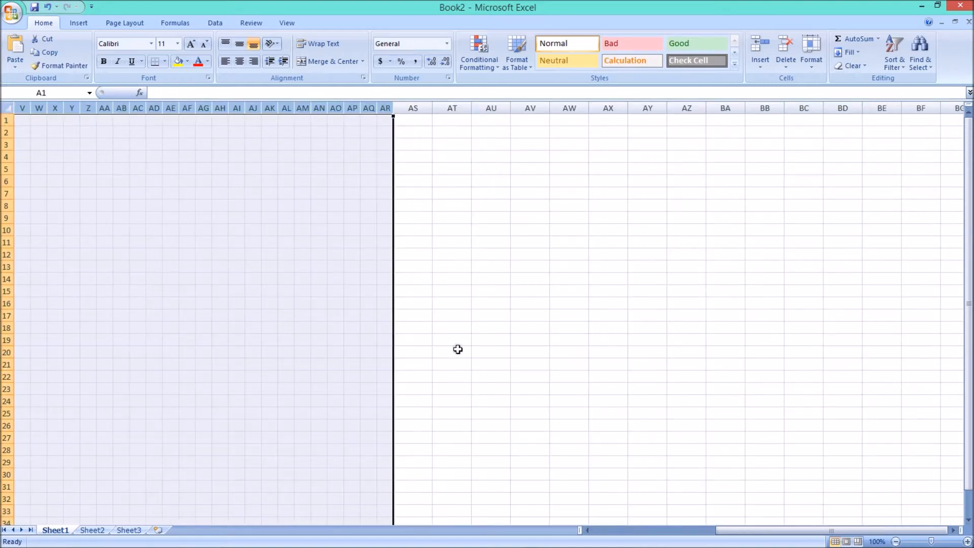
drag(778, 530, 608, 531)
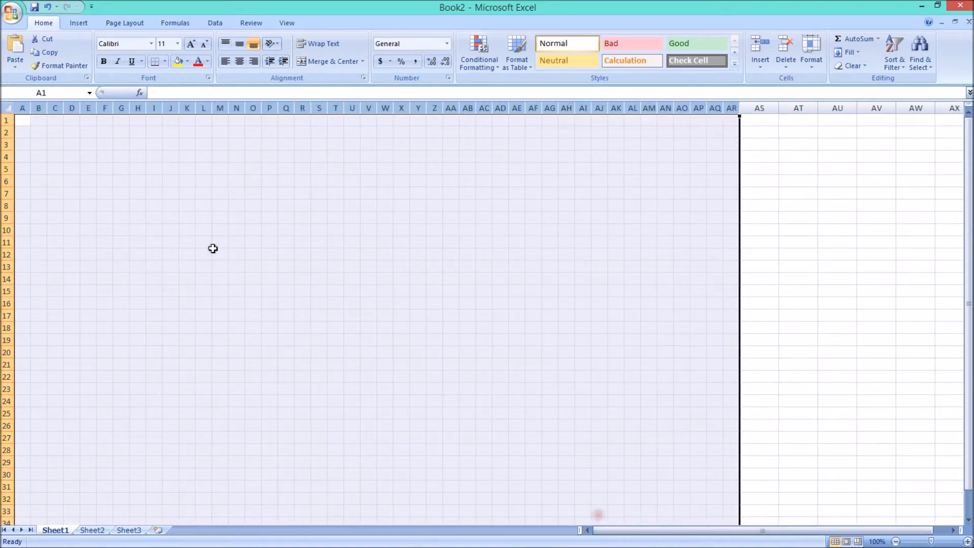
click(104, 144)
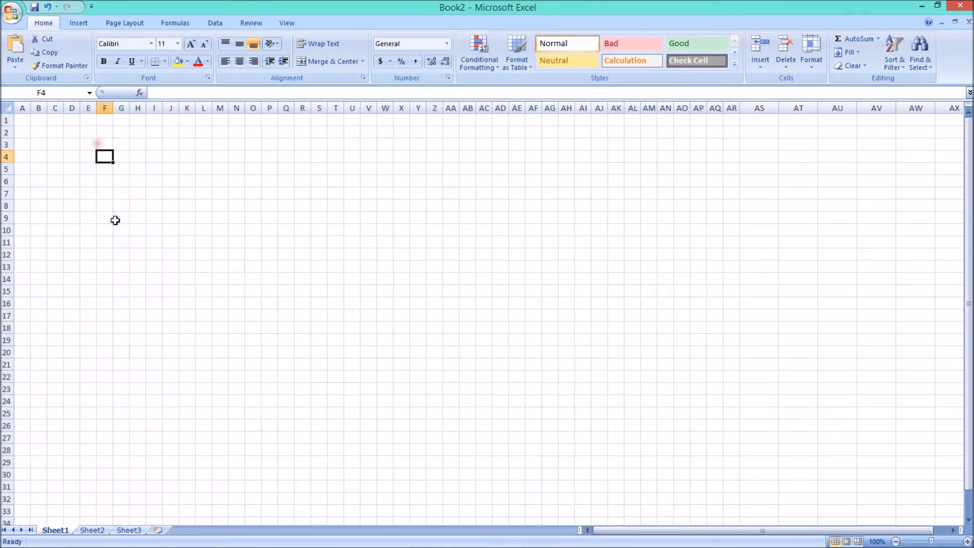
key(Down)
key(Up)
key(Up)
key(Up)
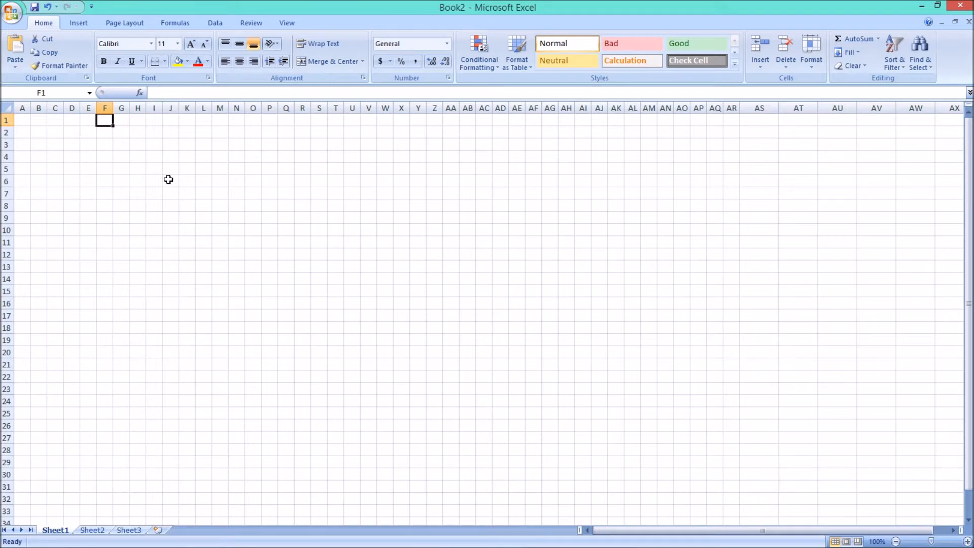
Step: Enter 63 in AS10 and 3 in AS11 beside the grid
click(765, 233)
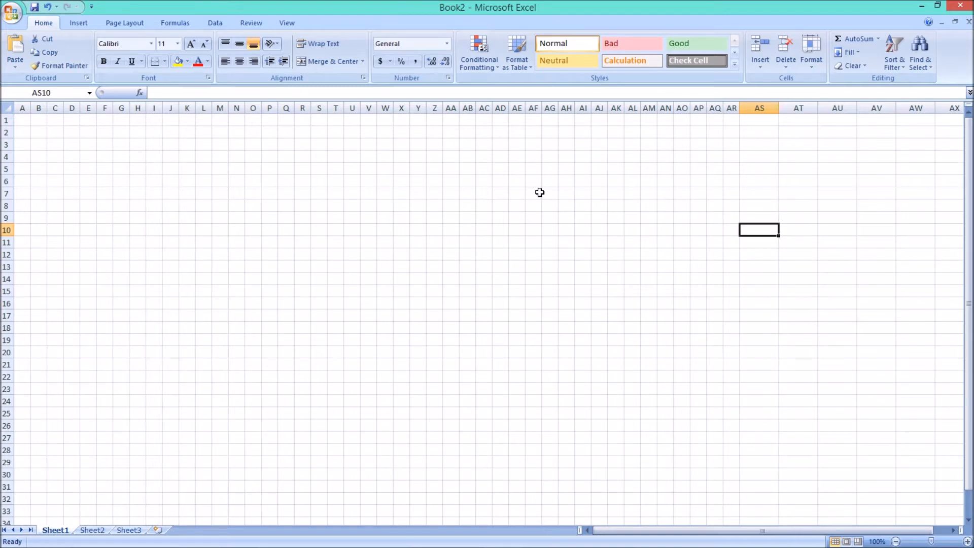
text(63)
key(Return)
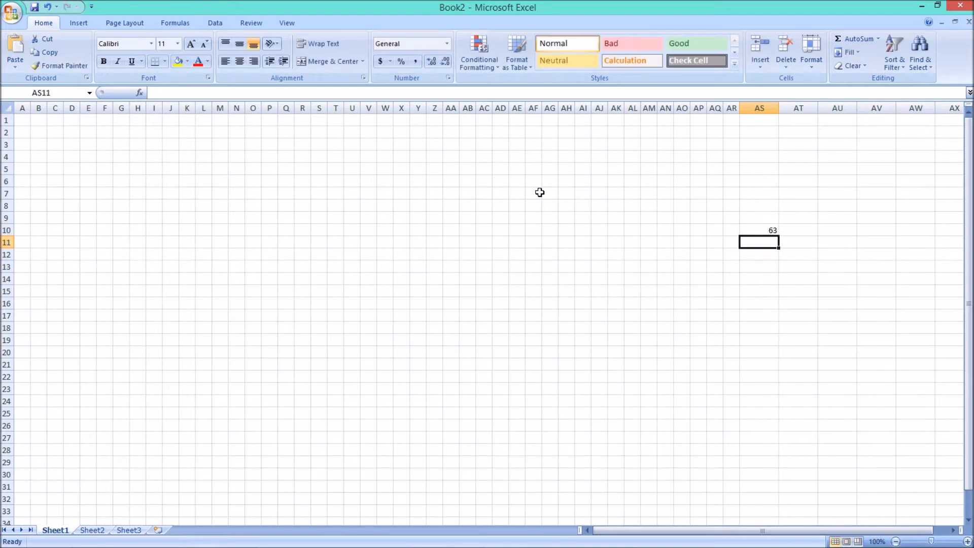
text(3)
key(Return)
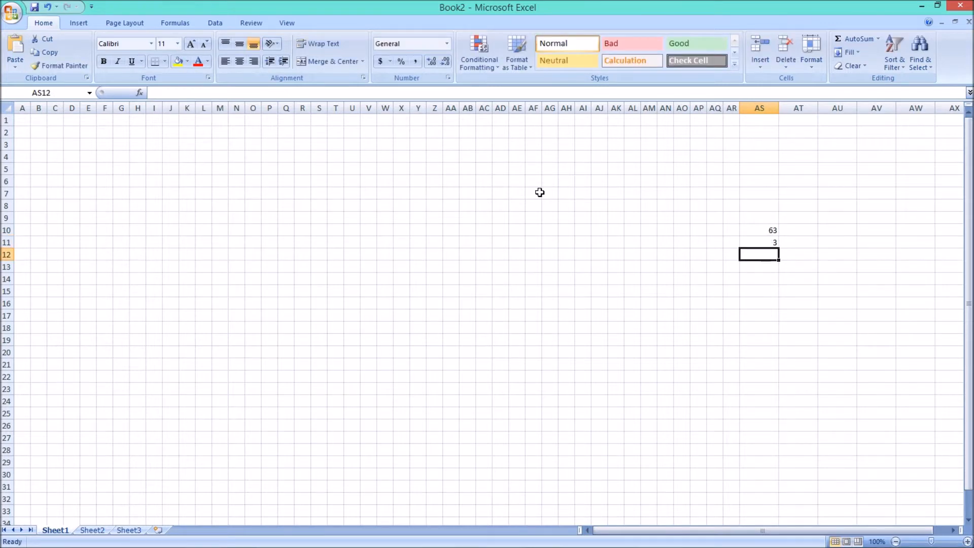
key(Up)
key(Up)
key(Down)
key(Up)
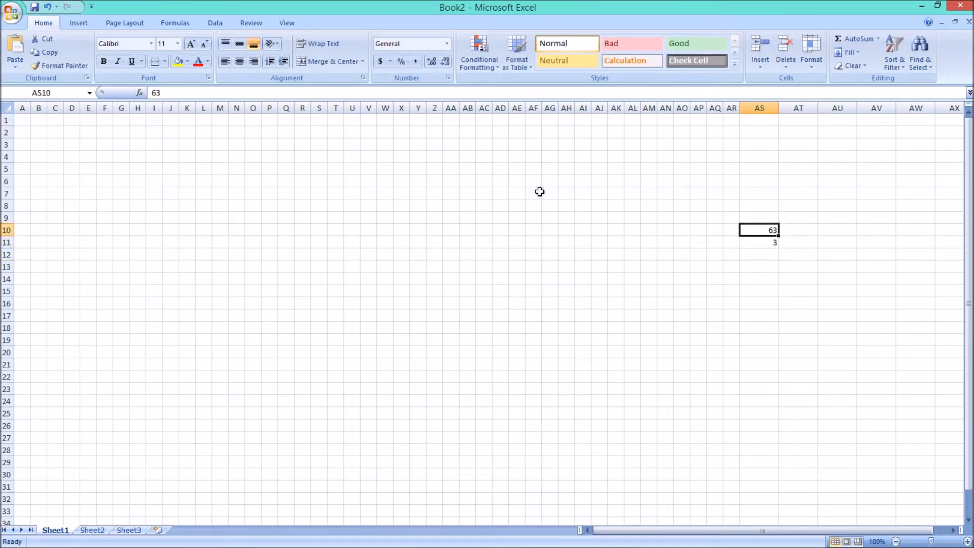
Step: Divide AS10 by AS11 in AT10 with =+AS10/AS11, showing 21
key(Right)
key(Right)
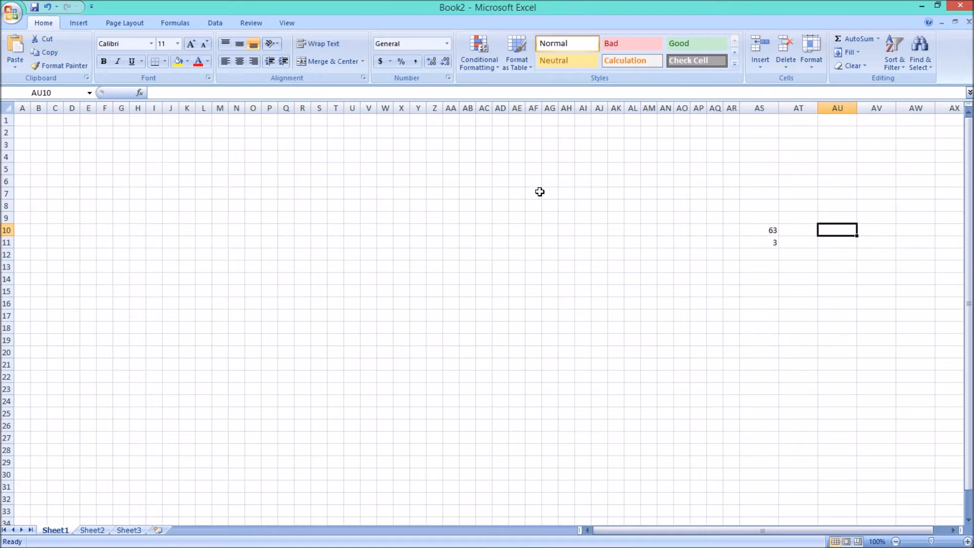
key(Left)
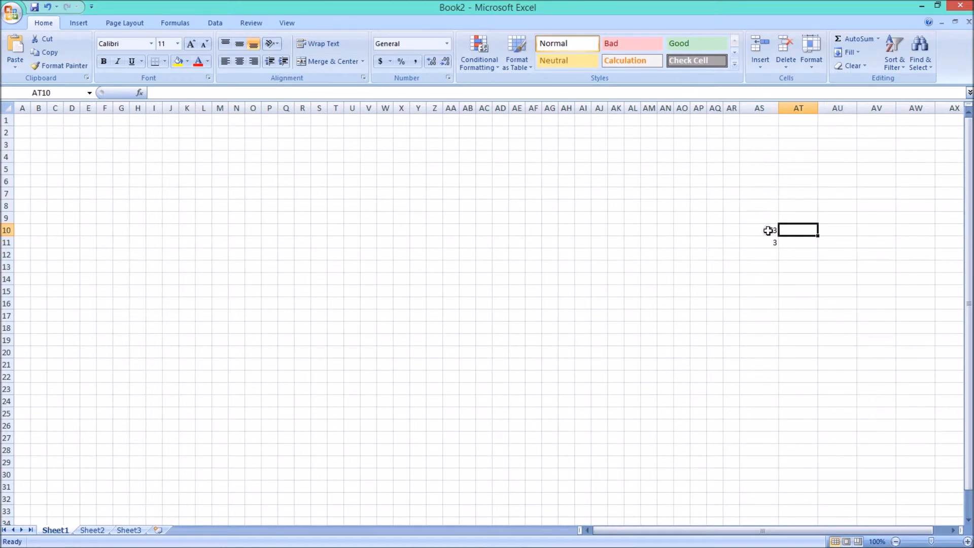
text(+)
click(771, 231)
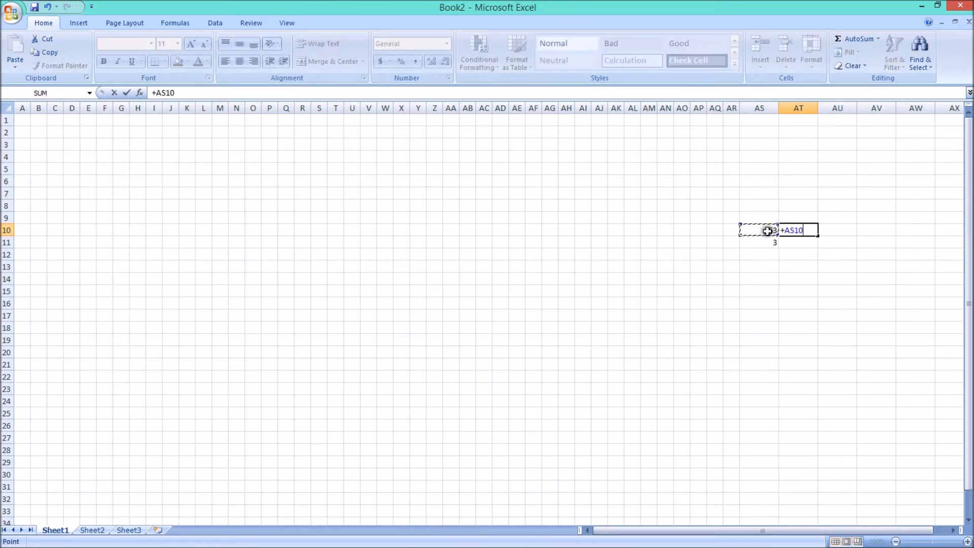
text(/)
click(766, 242)
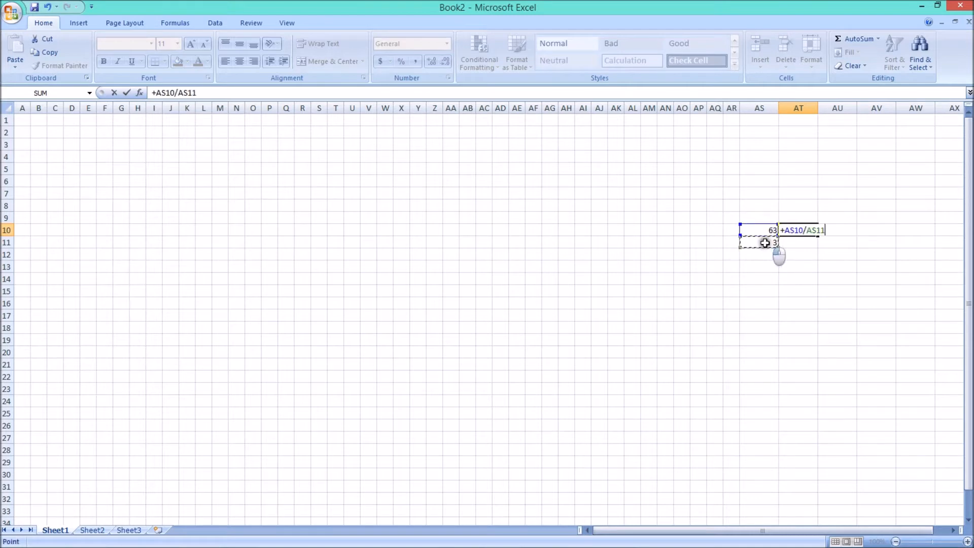
key(Return)
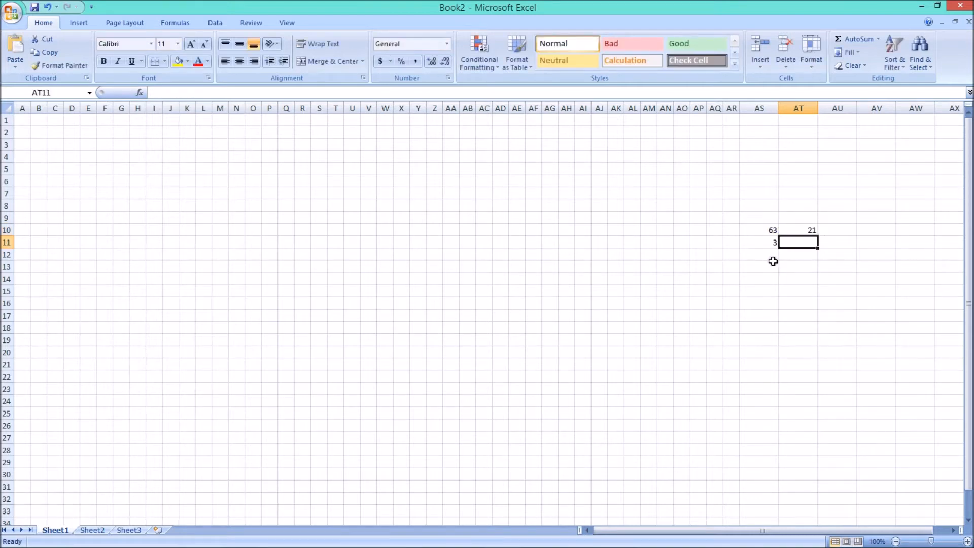
Step: Label the 21 with 'per line' in AU10 and check AT10's formula
key(Up)
key(Right)
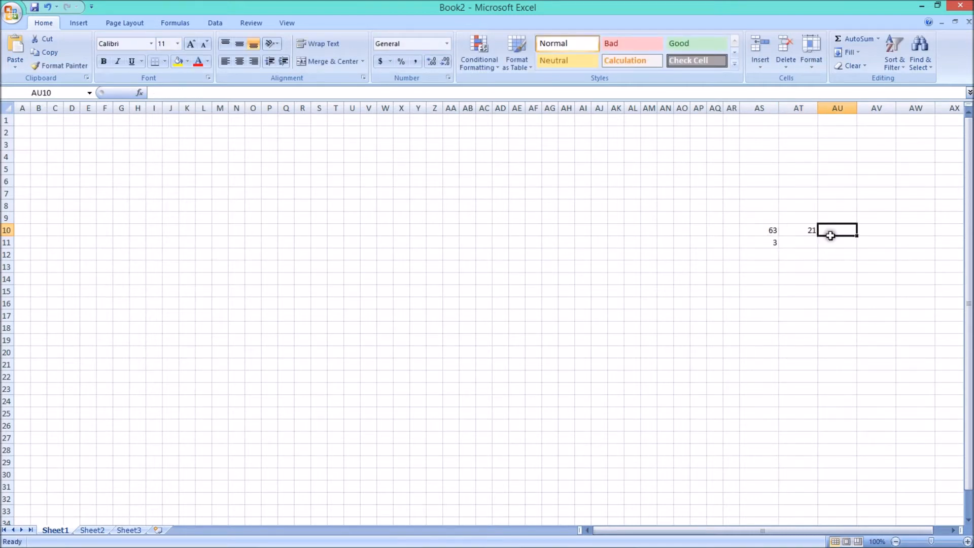
text(per line)
key(Return)
click(805, 243)
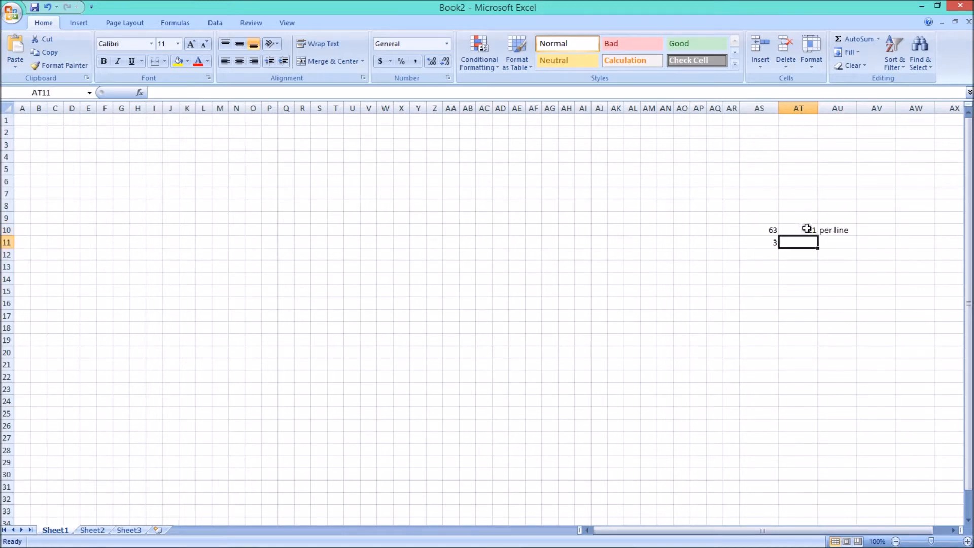
click(805, 230)
click(812, 229)
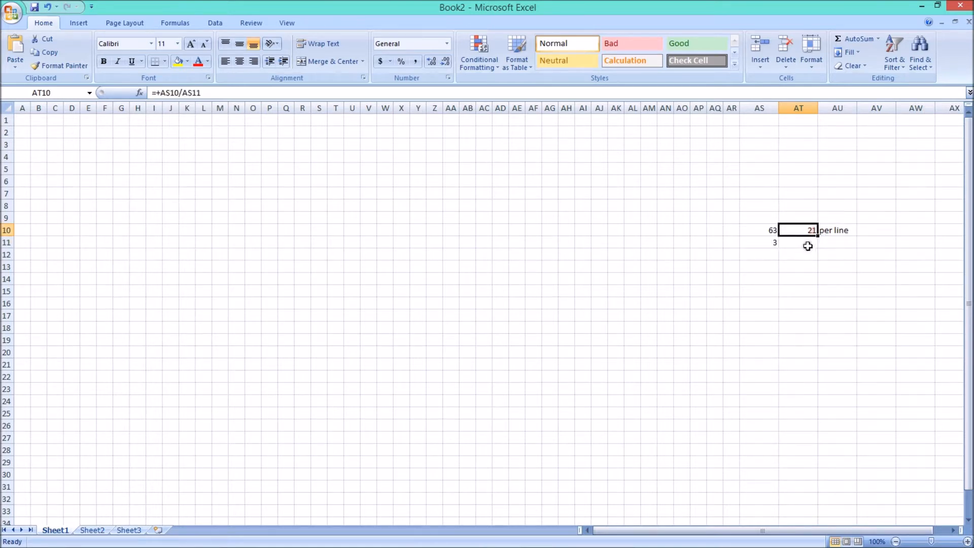
Step: Subtract the 3 in AS11 from the 21 in AT10, giving 18 in AT11
key(Return)
click(805, 233)
click(804, 242)
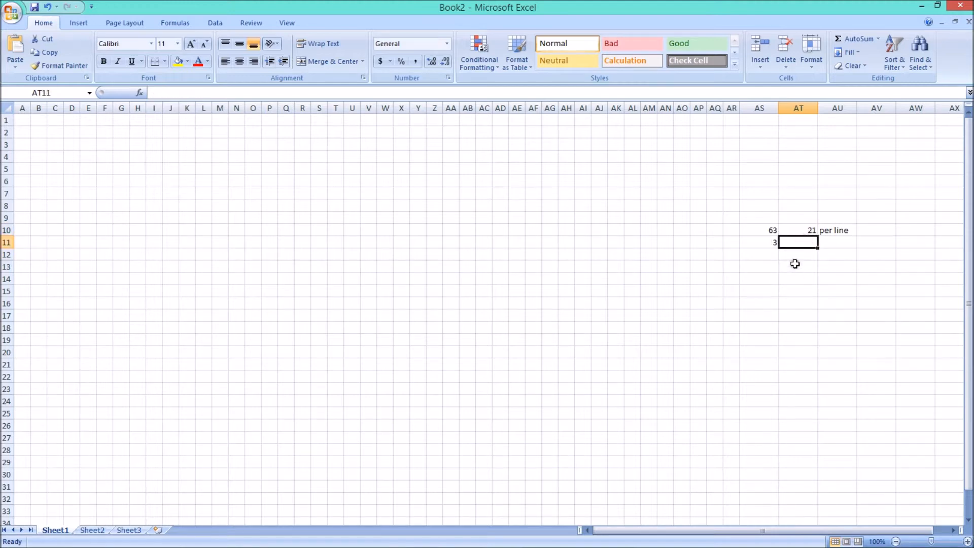
text(+)
click(791, 259)
key(Up)
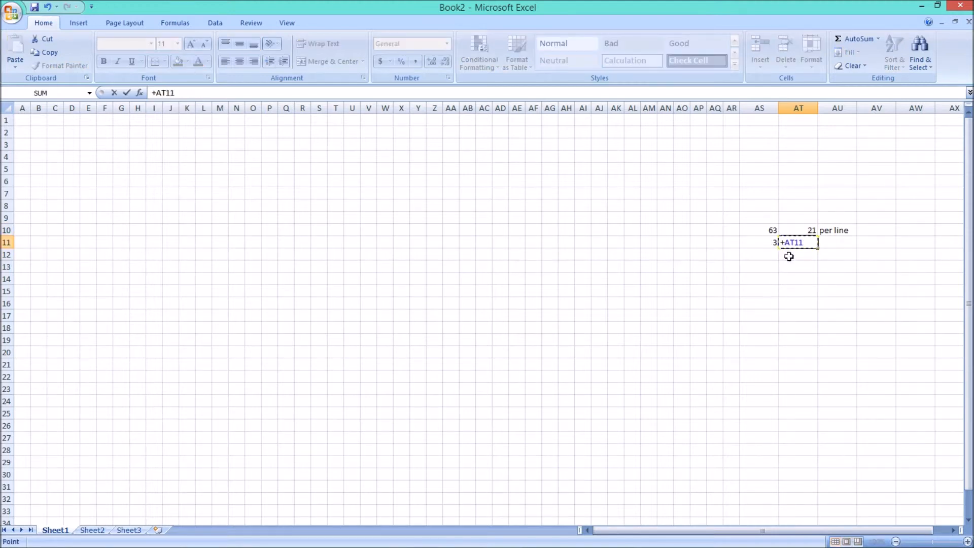
key(Escape)
text(+)
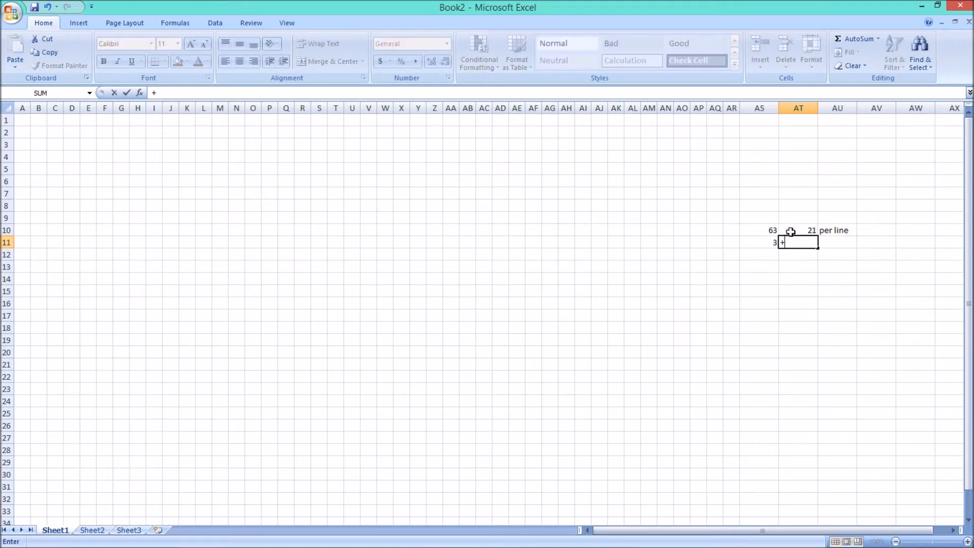
click(791, 230)
text(-)
click(757, 243)
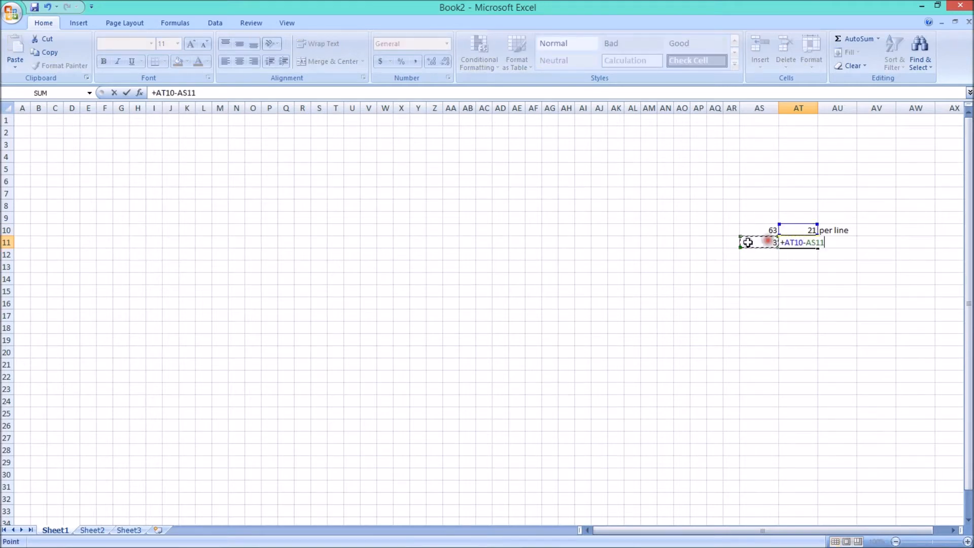
key(Return)
Step: Label the 18 as 'left' in AU11 and review the cells
key(Up)
key(Right)
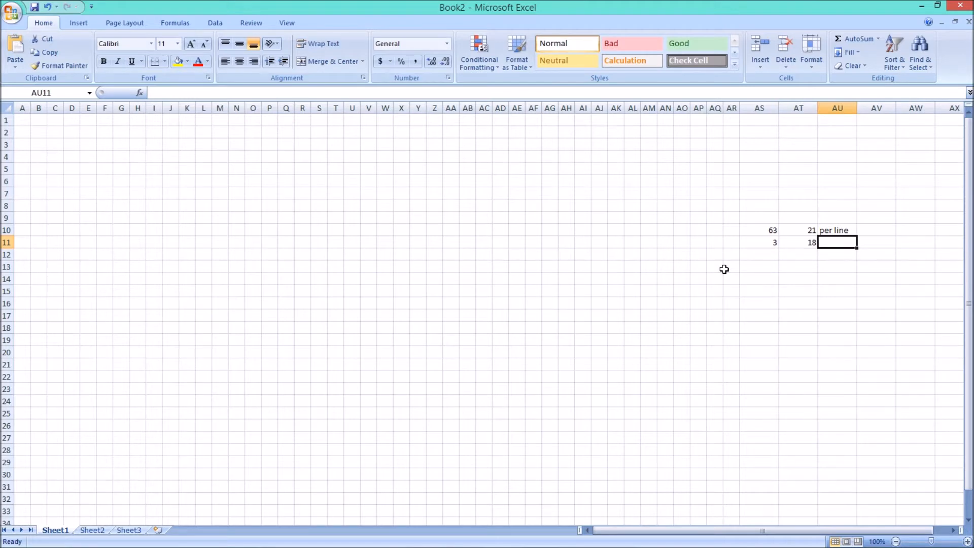
text(left)
key(Return)
key(Left)
key(Left)
key(Up)
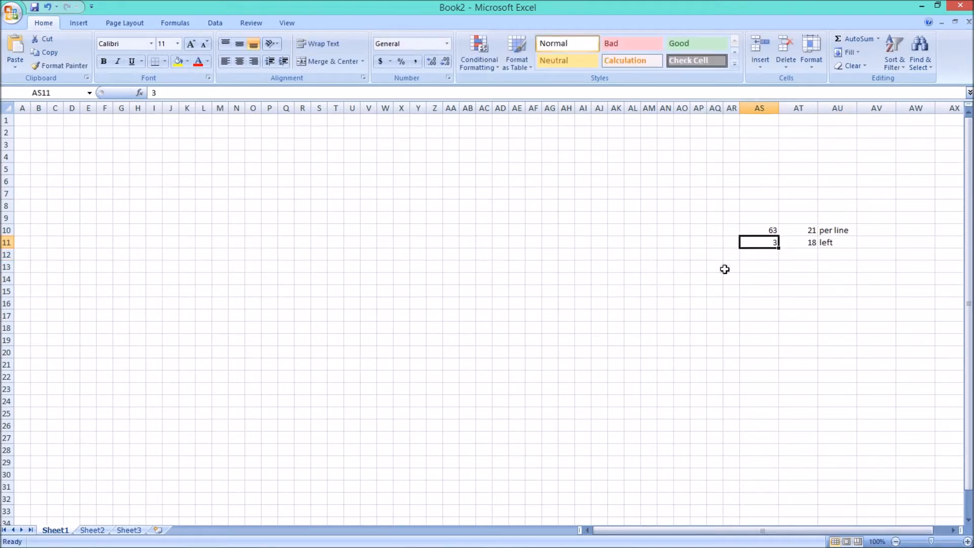
key(Right)
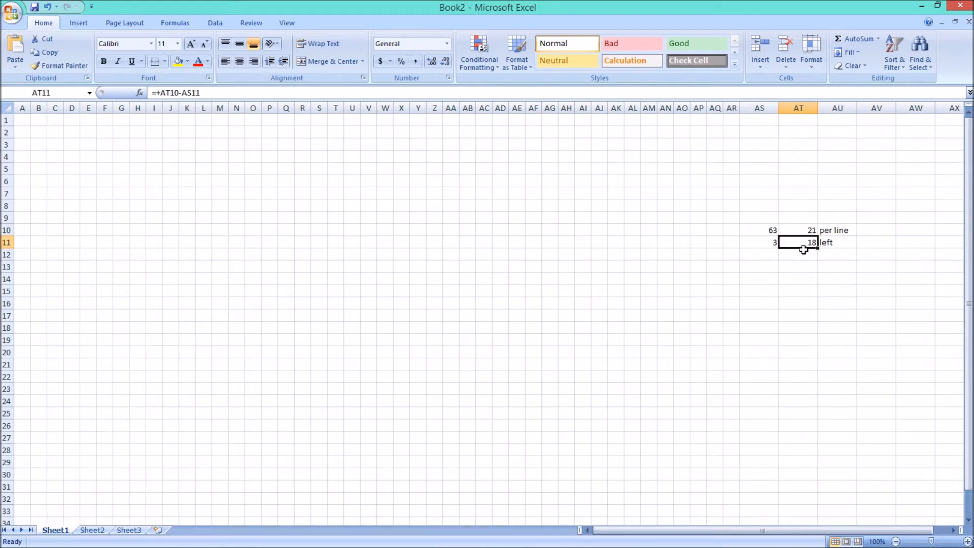
Step: Divide the remaining 18 by 3 in AT12 with =+AT11/AS11, giving 6
click(766, 243)
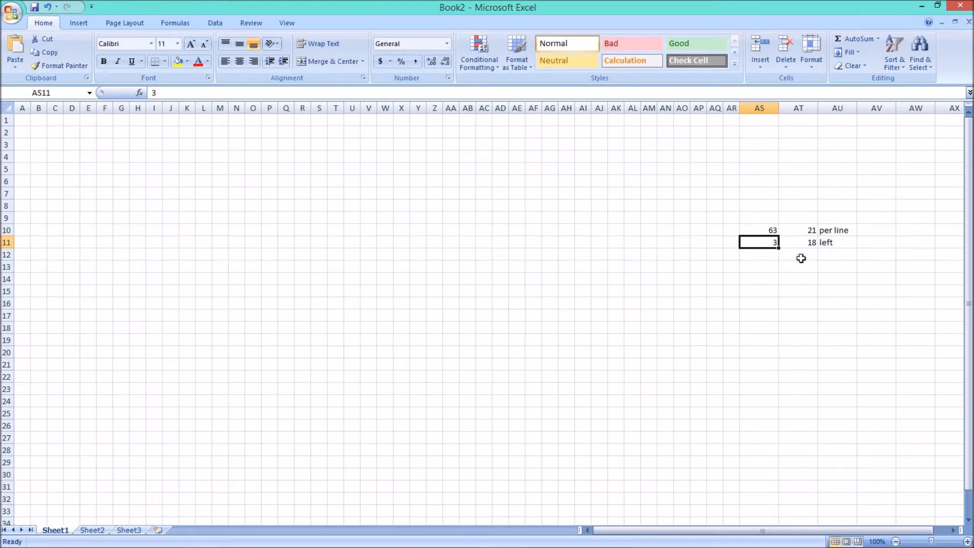
click(803, 242)
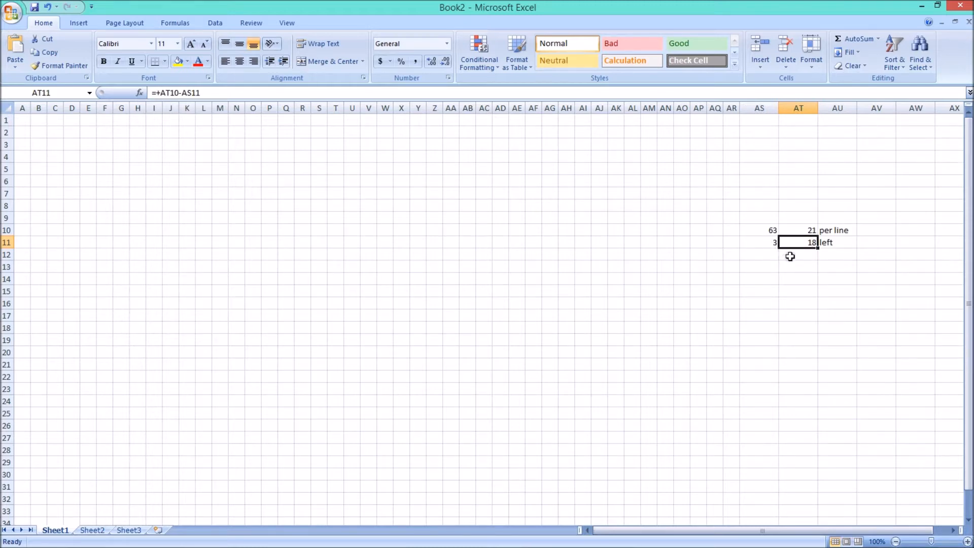
click(791, 257)
click(789, 245)
click(793, 257)
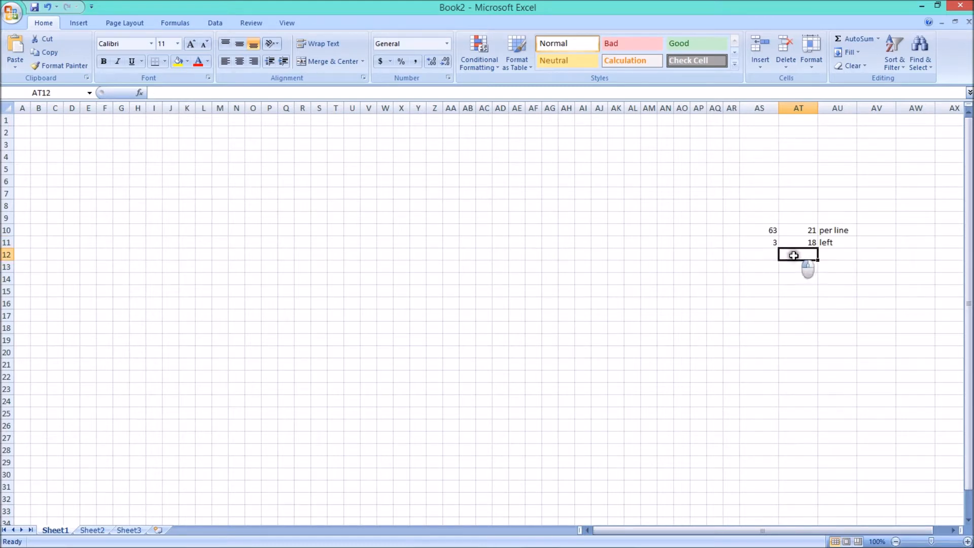
text(+)
click(799, 242)
text(/)
click(755, 243)
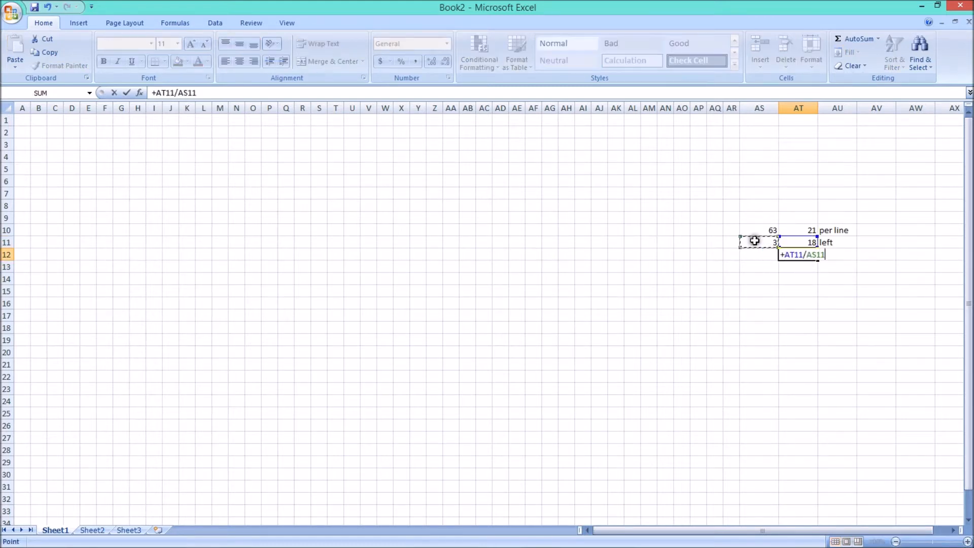
key(Return)
Step: Label the 6 as 'pixels per segment' in AU12
click(807, 254)
click(831, 260)
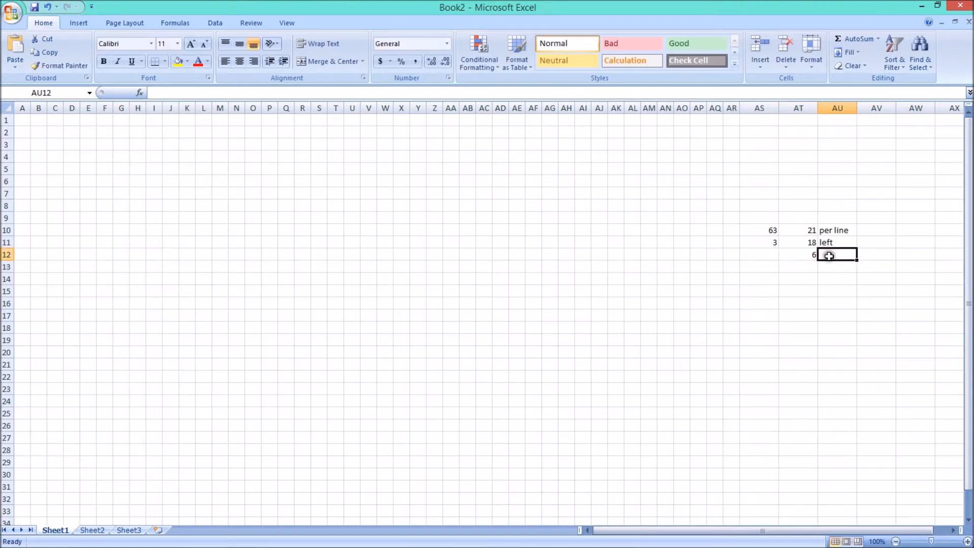
text(pi)
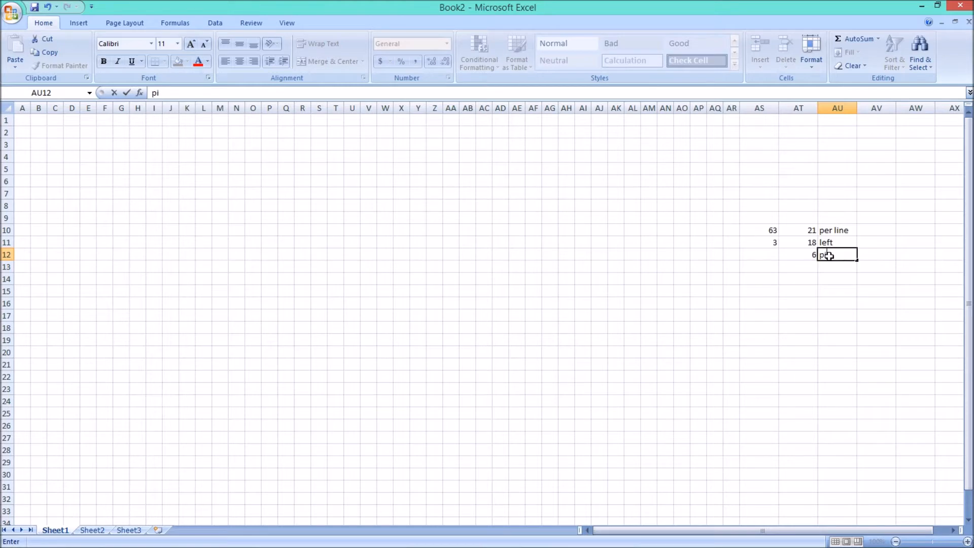
text(xels per segm)
text(ent)
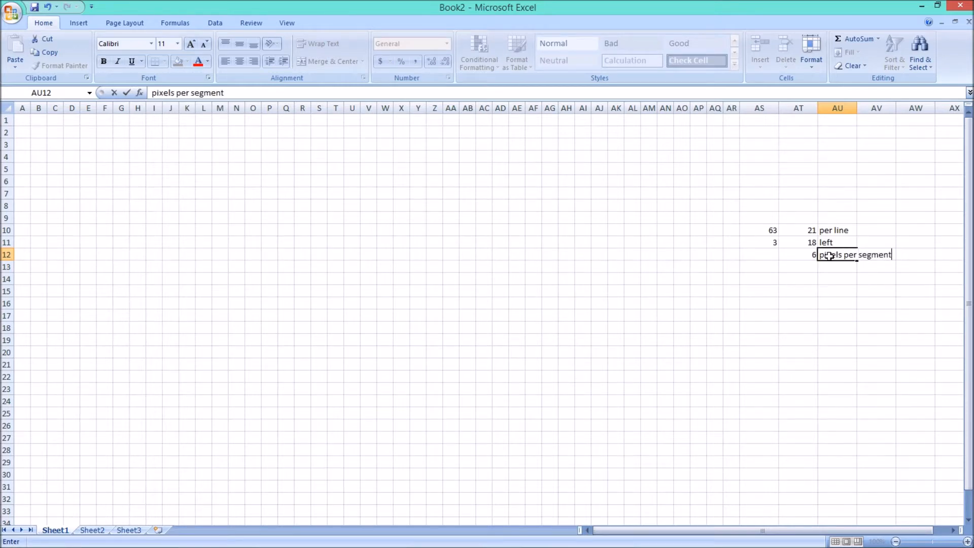
key(Return)
key(Up)
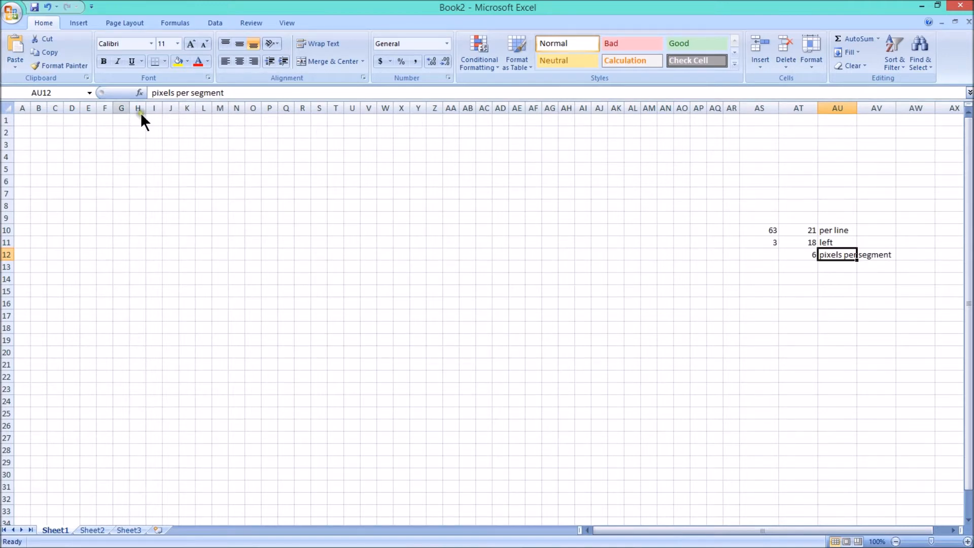
Step: Draw a large oval from Insert > Shapes starting near B2 and stretch it down the sheet
click(83, 22)
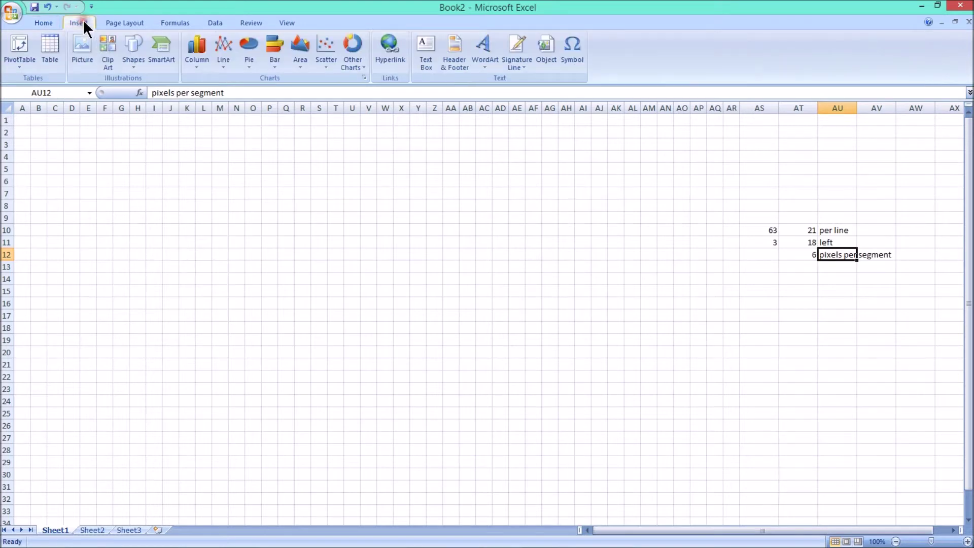
click(131, 45)
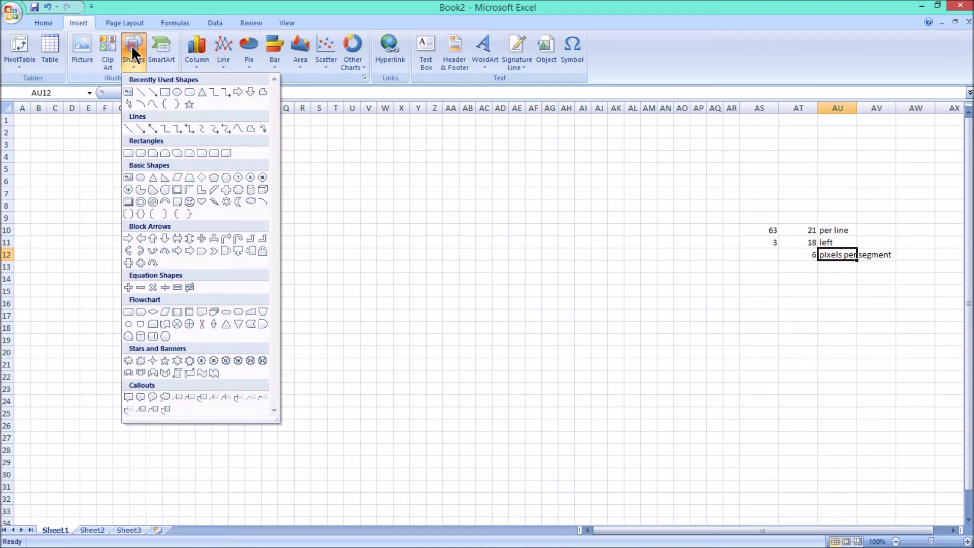
click(177, 93)
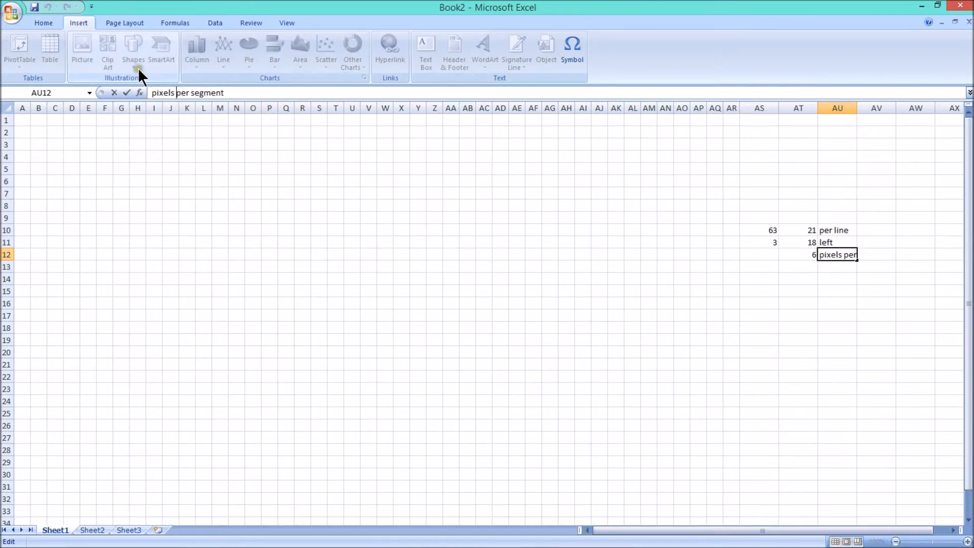
click(253, 131)
click(134, 48)
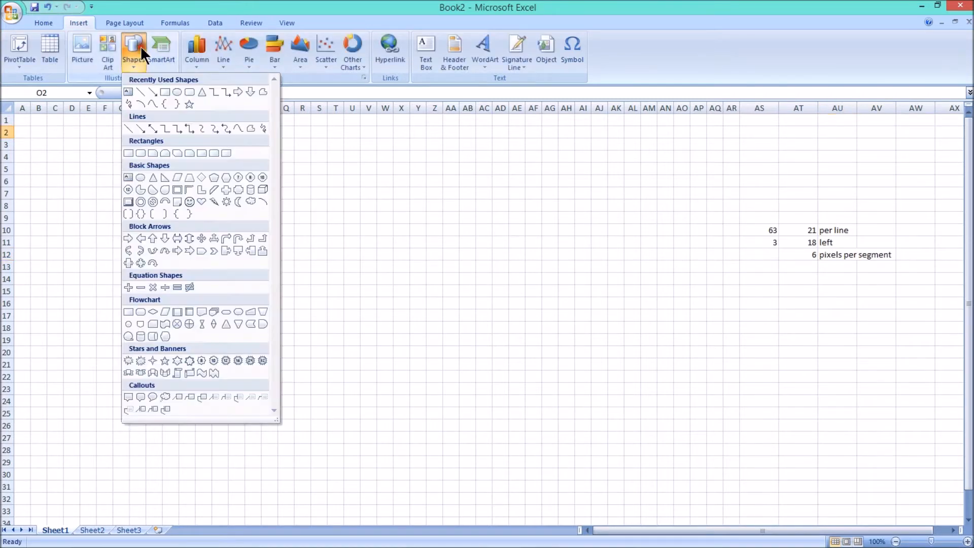
click(174, 91)
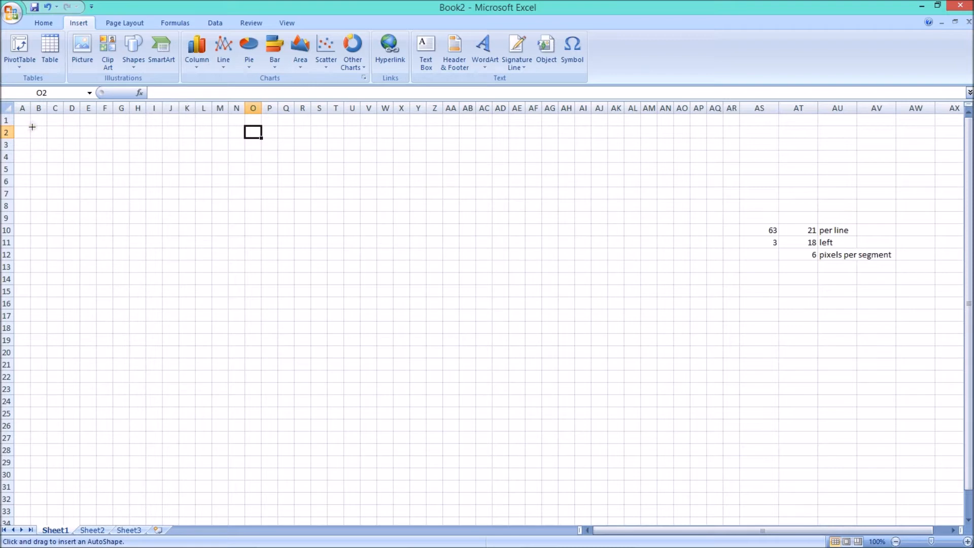
drag(30, 126, 181, 236)
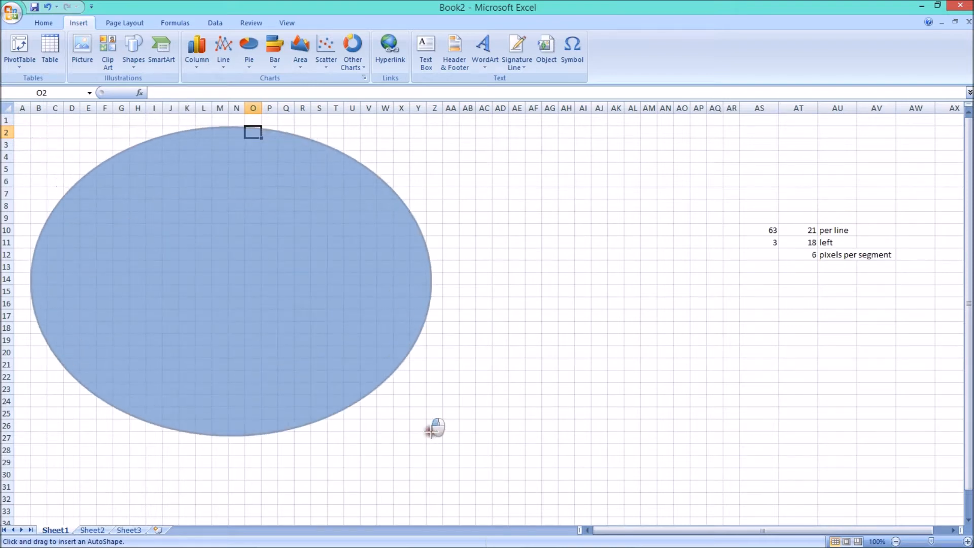
mouse_move(435, 429)
mouse_down()
mouse_move(435, 513)
mouse_move(495, 522)
mouse_up()
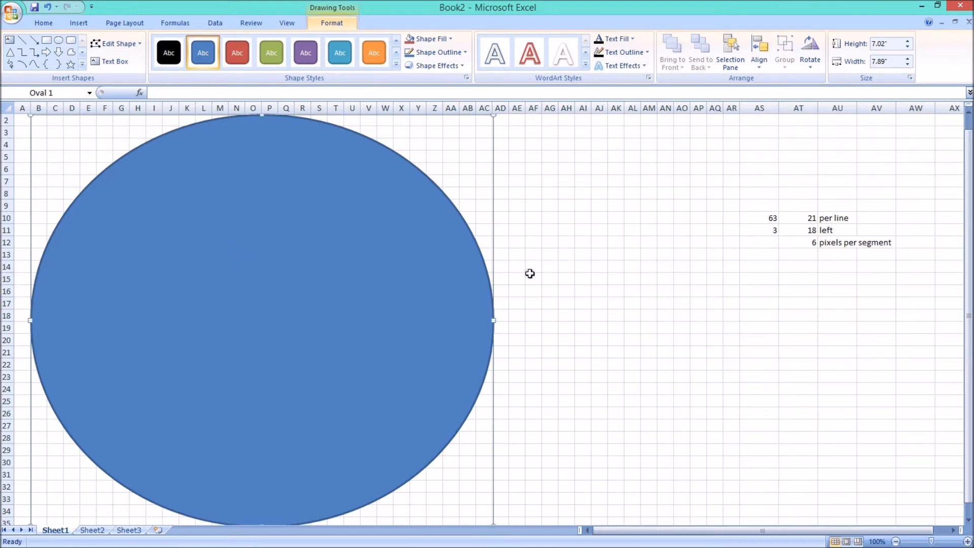
Step: Set the oval's fill transparency to 100% in Format Shape so only its outline remains
right_click(494, 221)
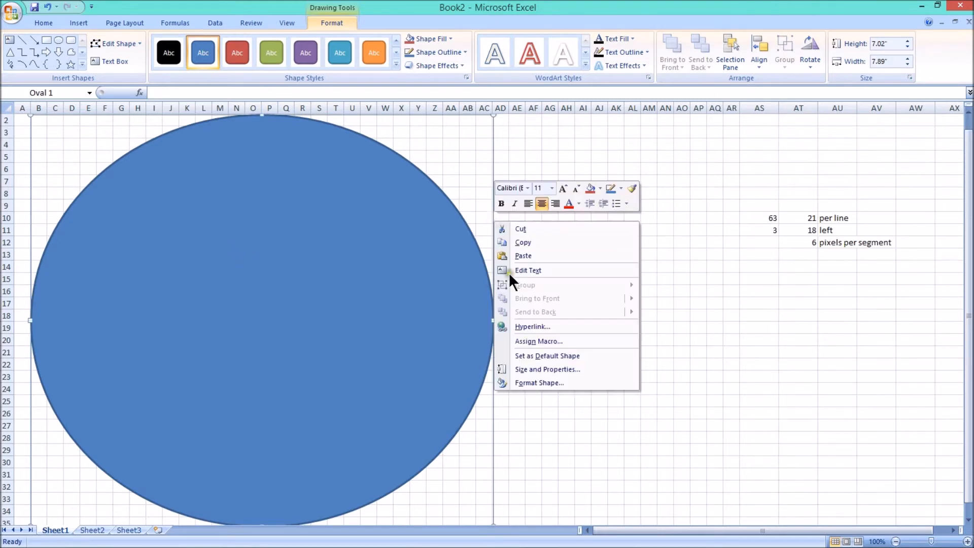
click(535, 379)
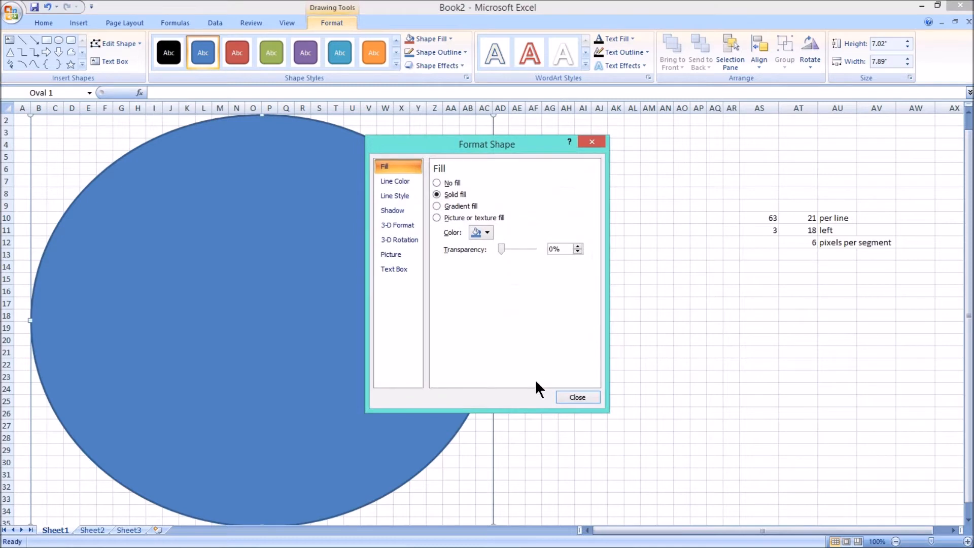
click(603, 131)
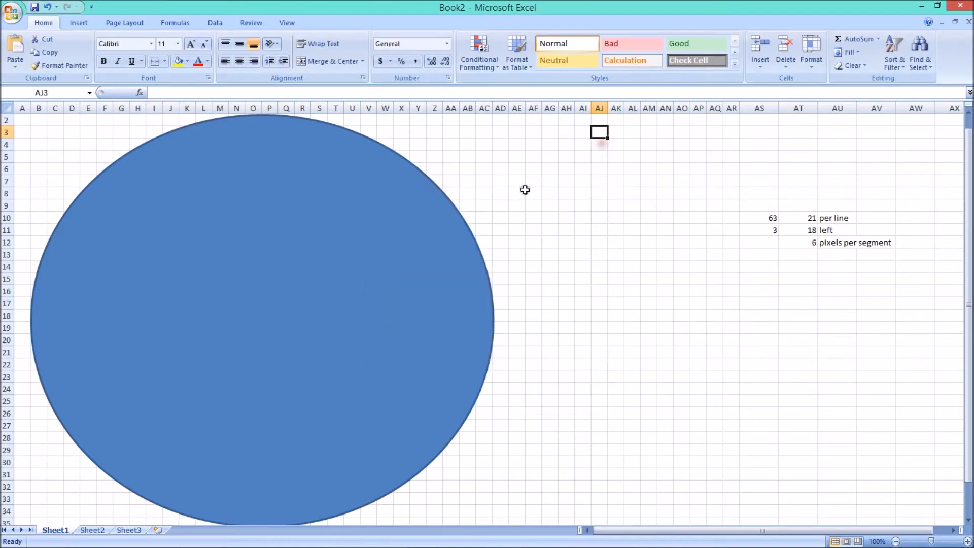
click(518, 206)
right_click(518, 206)
right_click(474, 245)
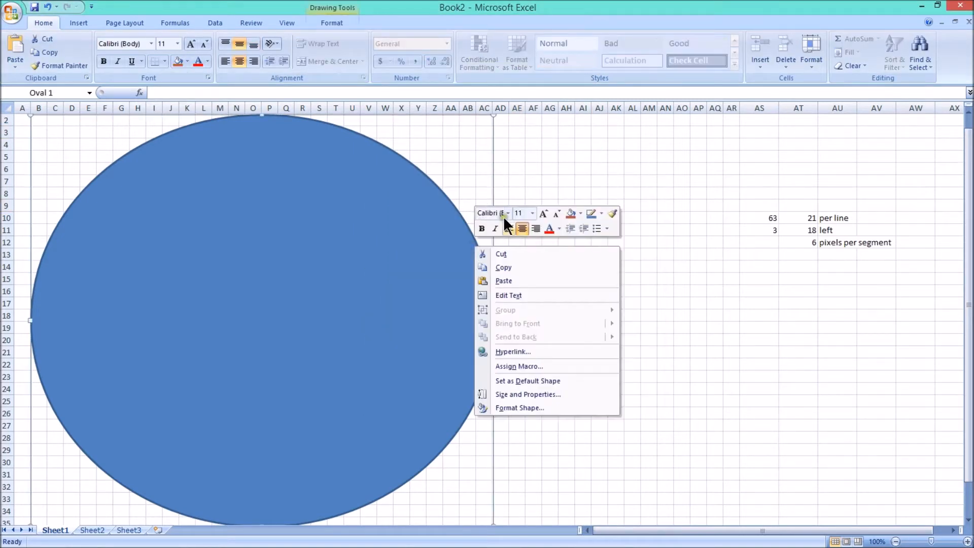
click(518, 406)
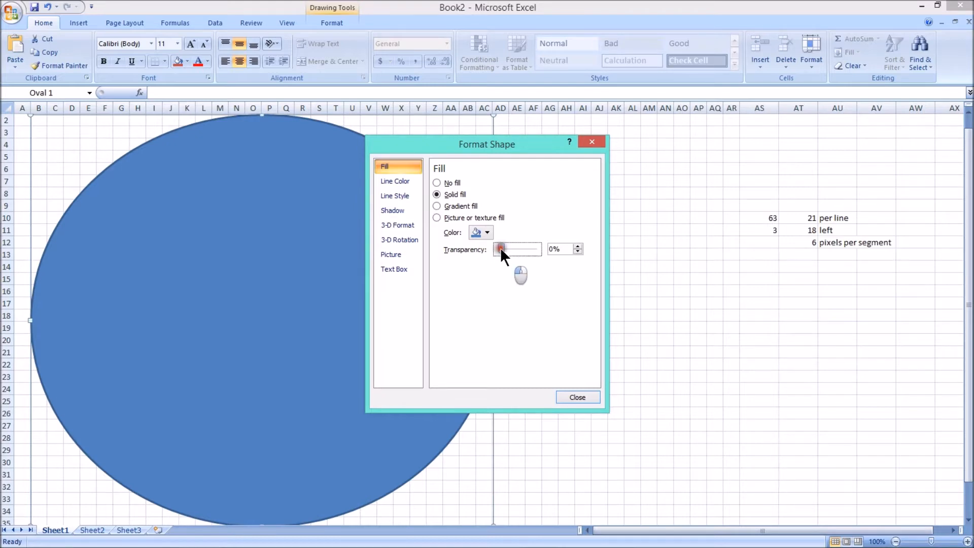
drag(502, 249, 538, 249)
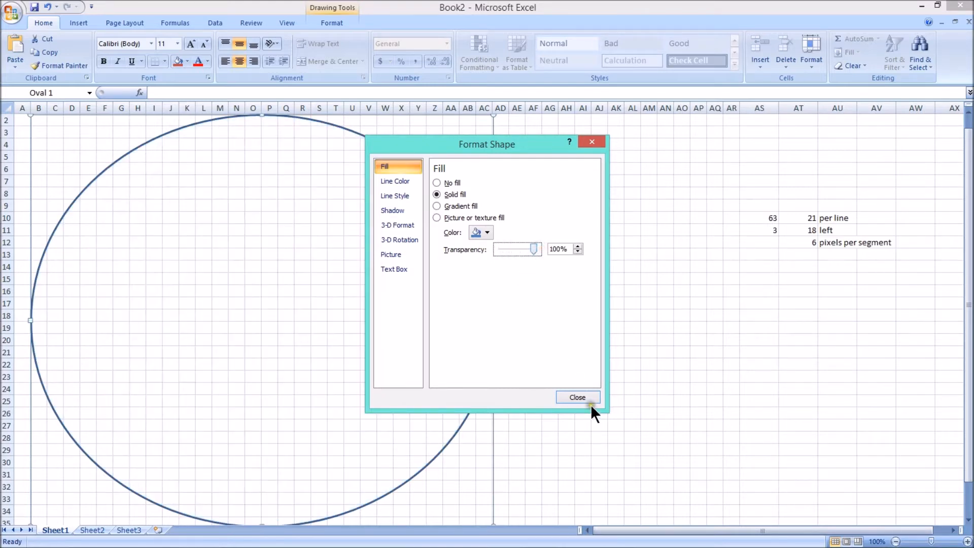
click(577, 398)
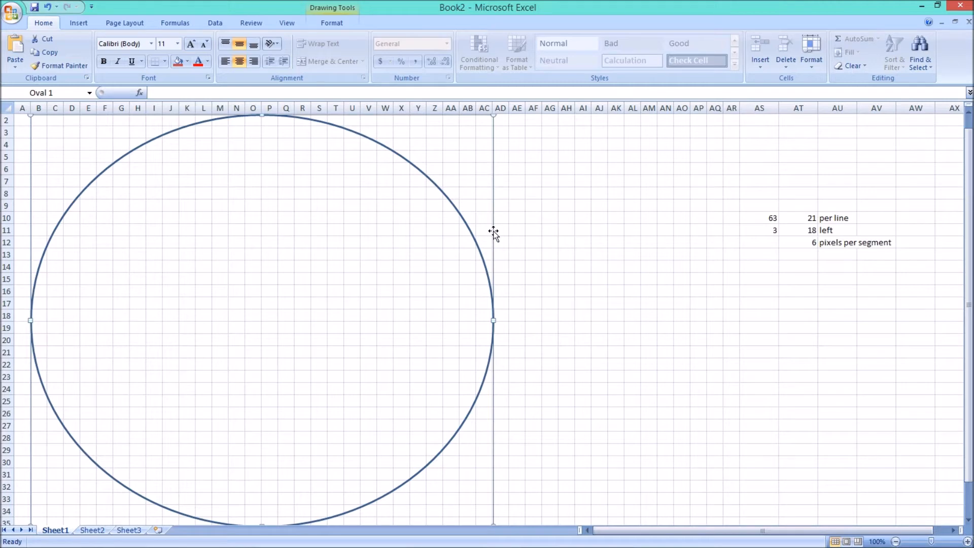
Step: Copy the circle and paste a second one near cell B4
right_click(494, 230)
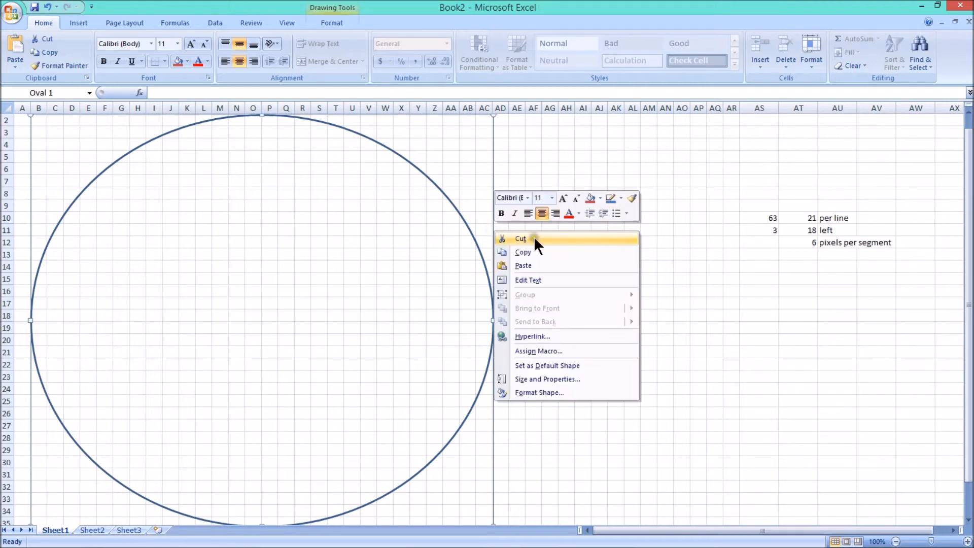
click(534, 252)
click(503, 194)
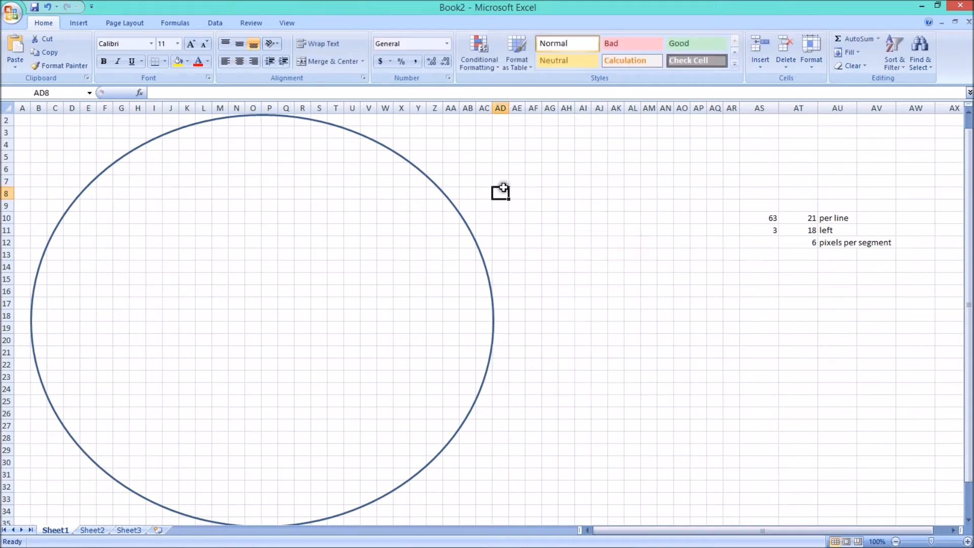
click(40, 141)
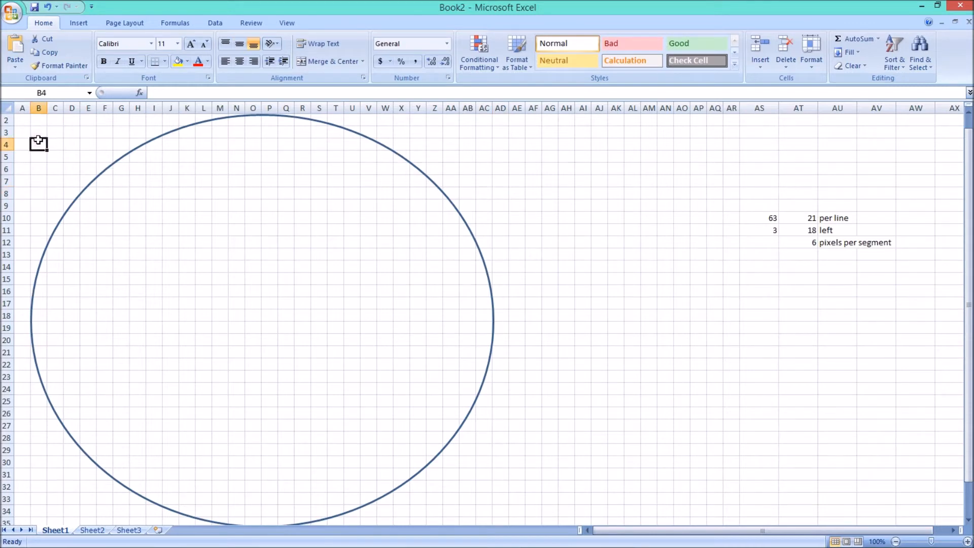
key(ctrl+v)
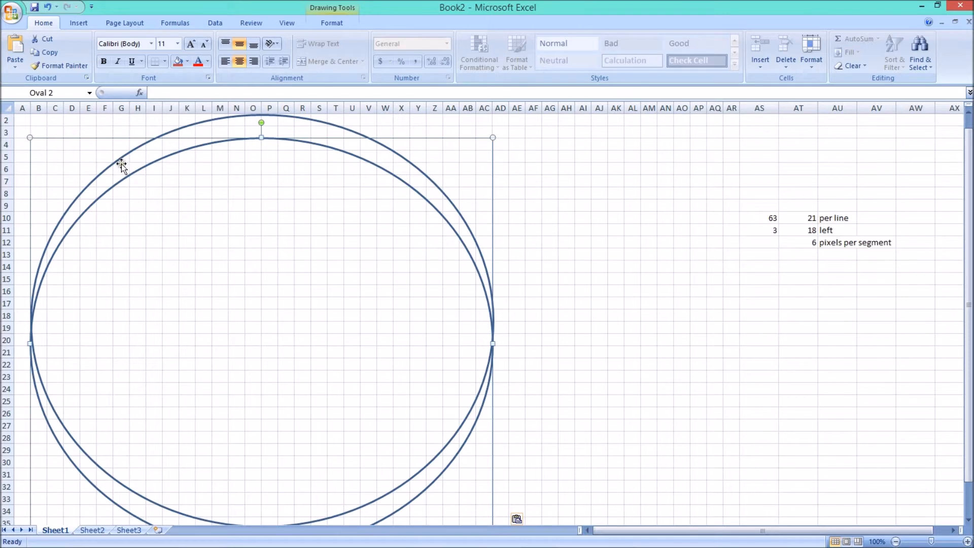
Step: Shrink the copied circle and center it inside the original as an inner ring
drag(135, 140, 174, 134)
scroll(613, 318, down, 5)
scroll(613, 318, down, 3)
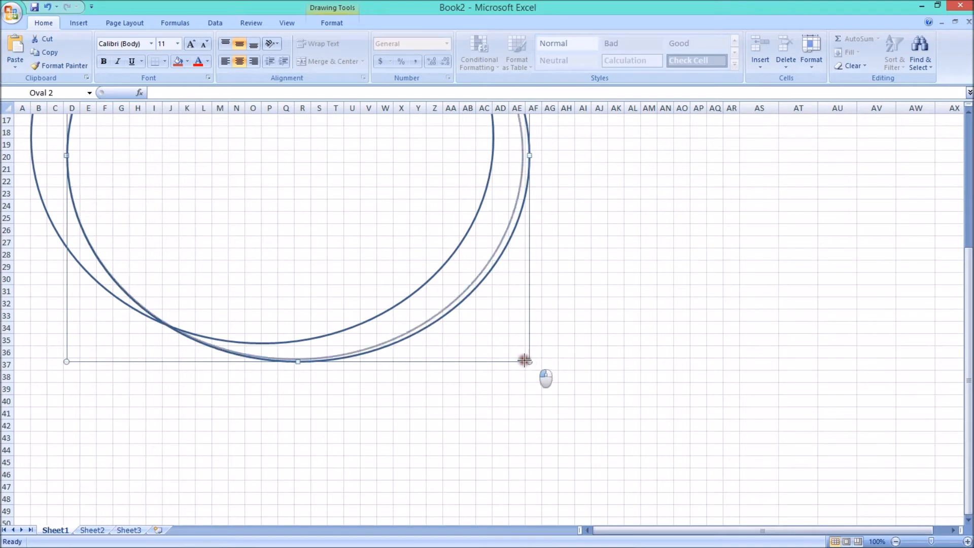
drag(531, 363, 447, 300)
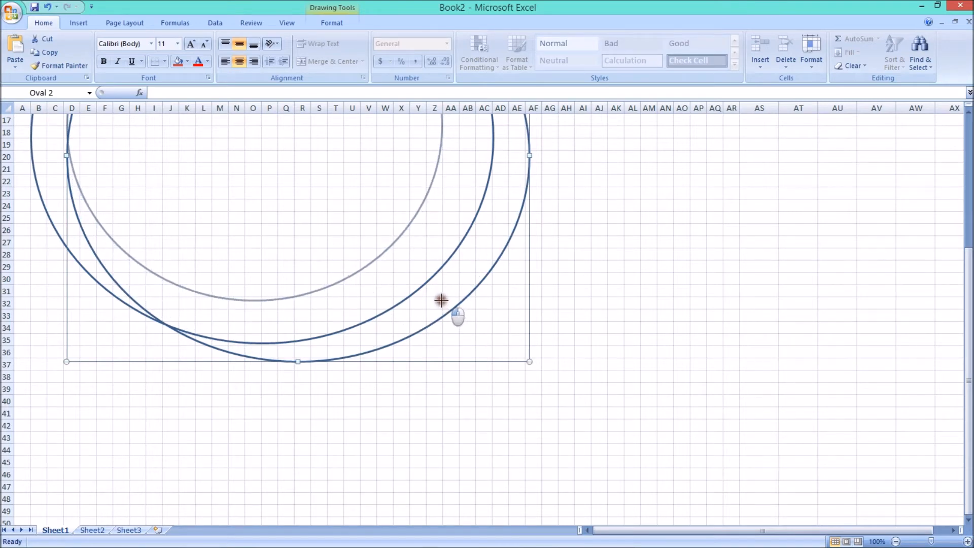
drag(446, 301, 446, 301)
scroll(559, 338, up, 8)
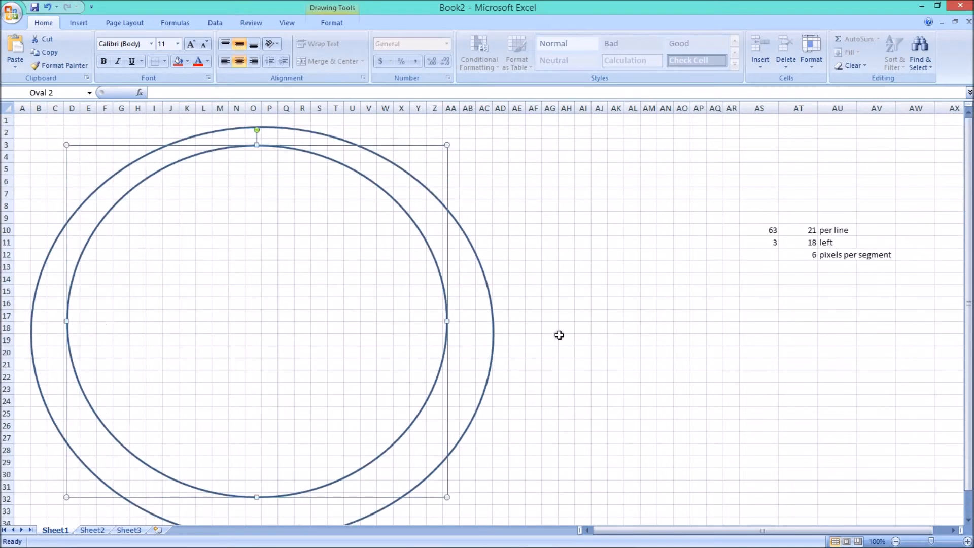
drag(399, 147, 404, 161)
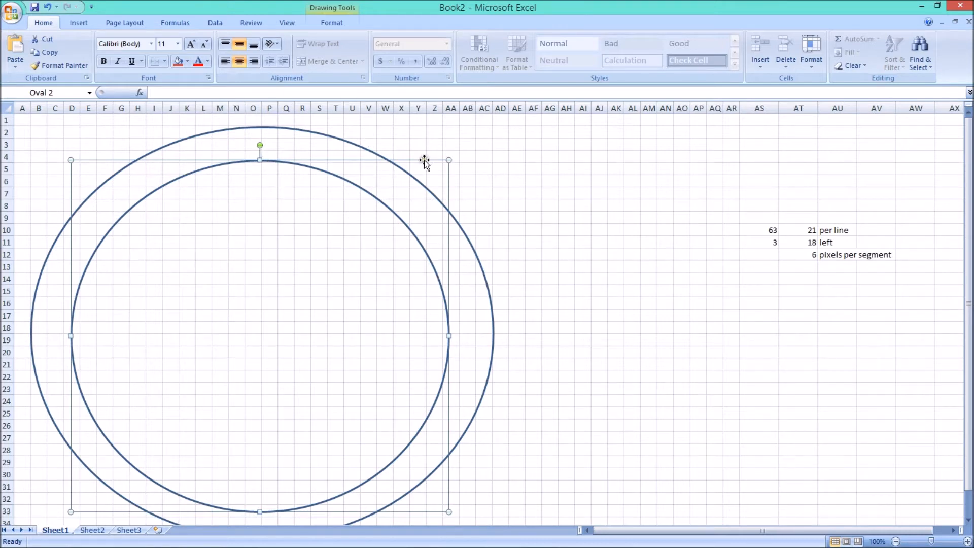
Step: Duplicate the outer circle, shrink the copy smaller and center it as the innermost ring
click(122, 198)
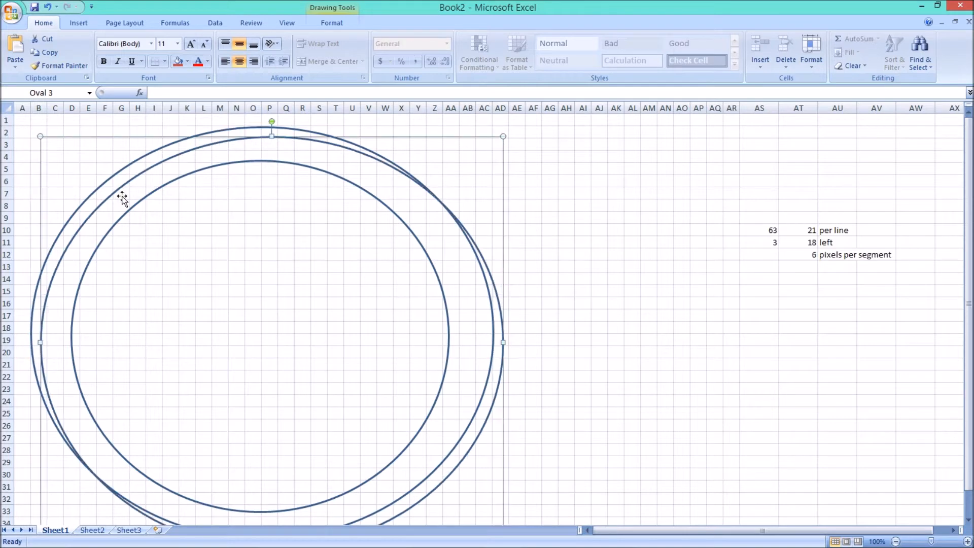
scroll(366, 244, down, 7)
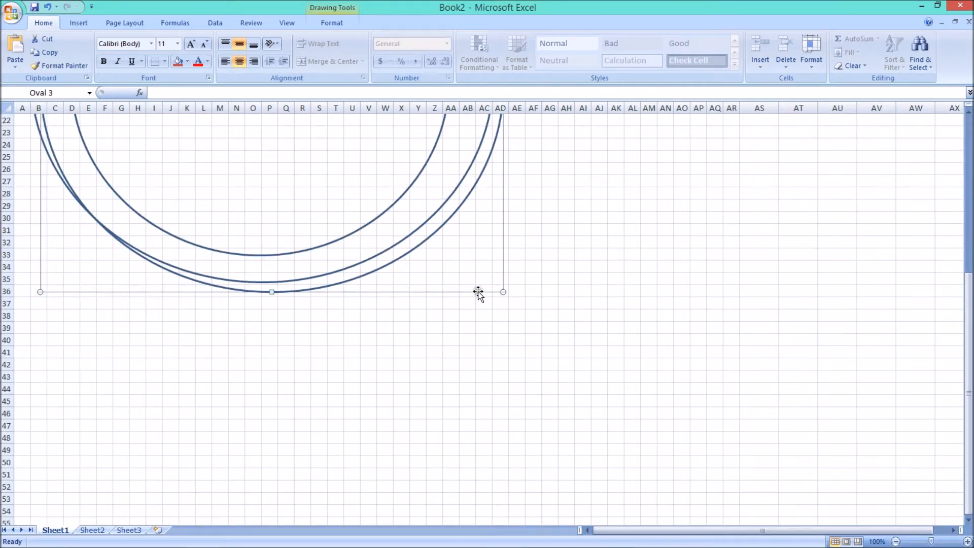
drag(479, 292, 543, 321)
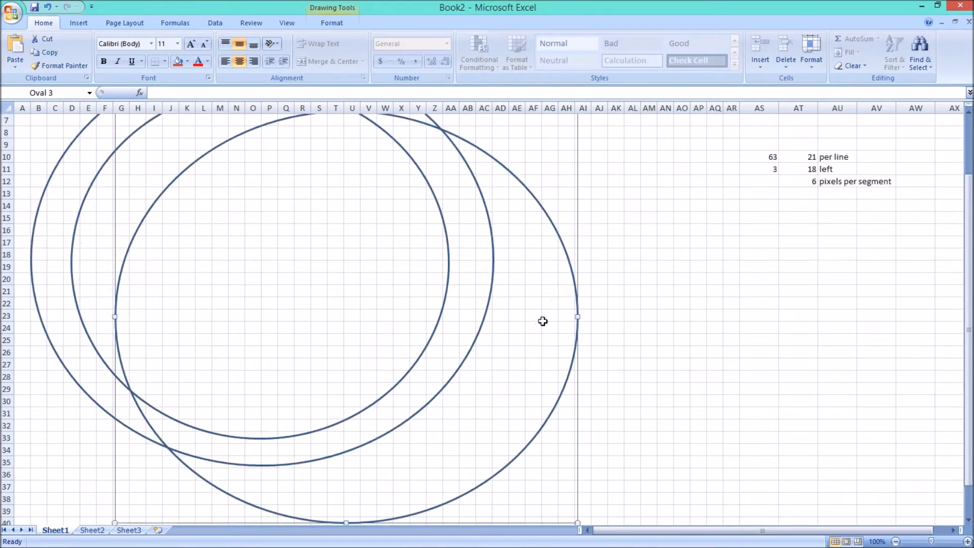
scroll(602, 495, down, 1)
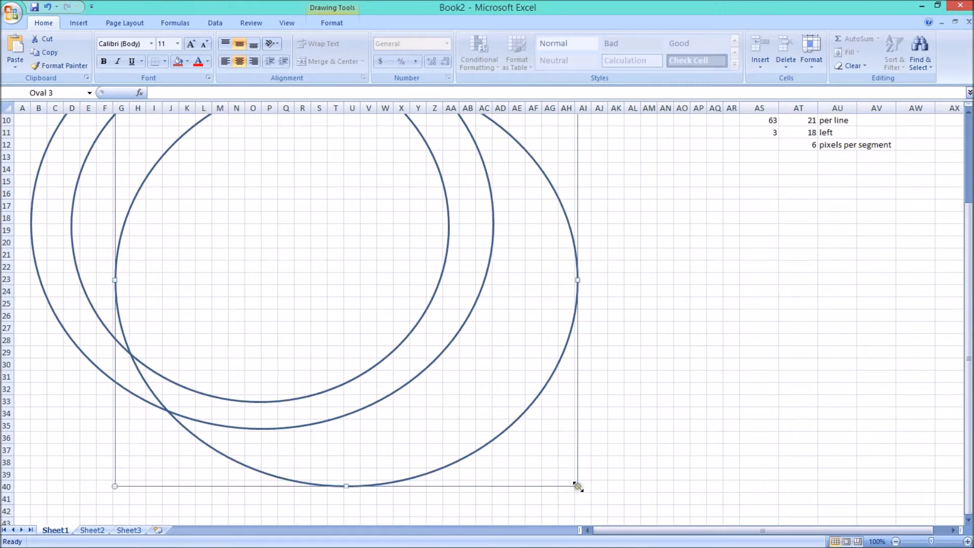
drag(577, 487, 396, 364)
scroll(396, 364, up, 3)
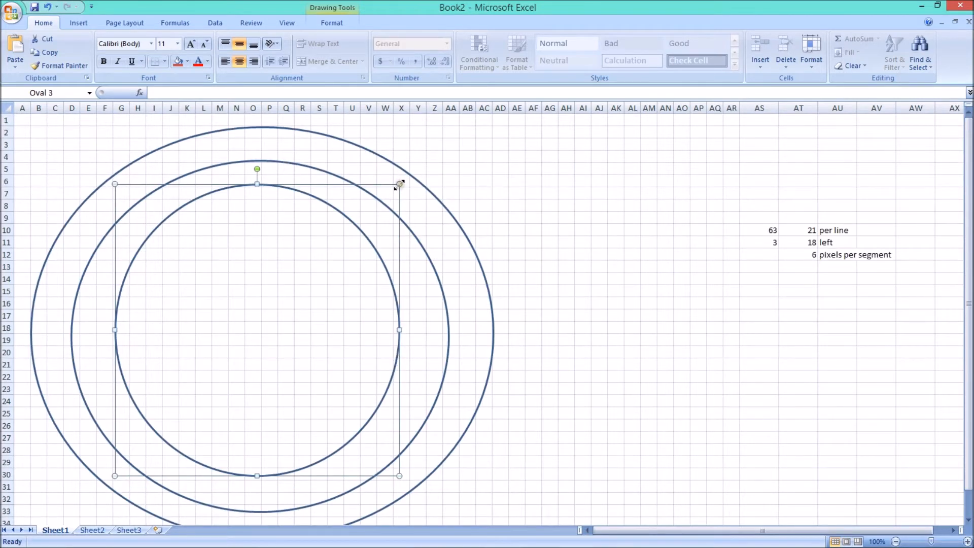
drag(399, 184, 396, 190)
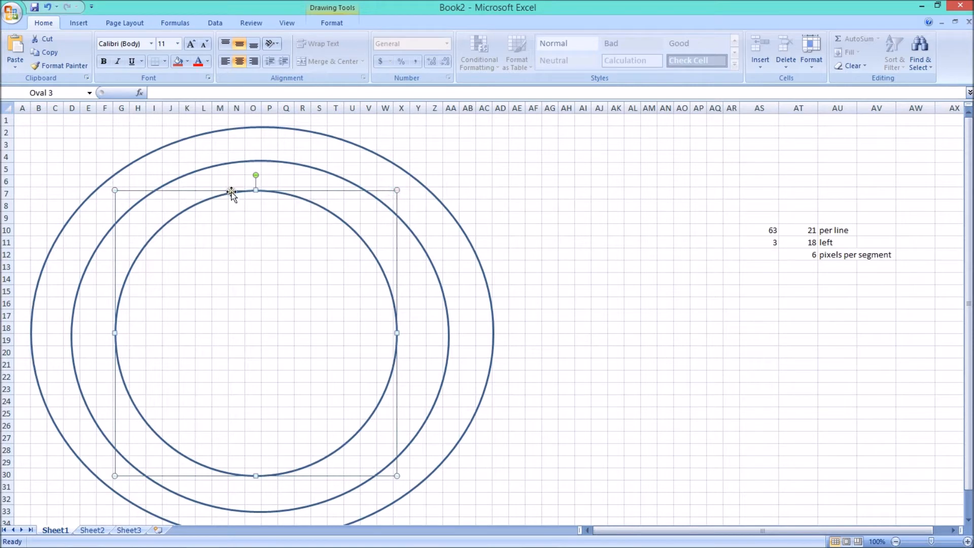
drag(231, 192, 230, 199)
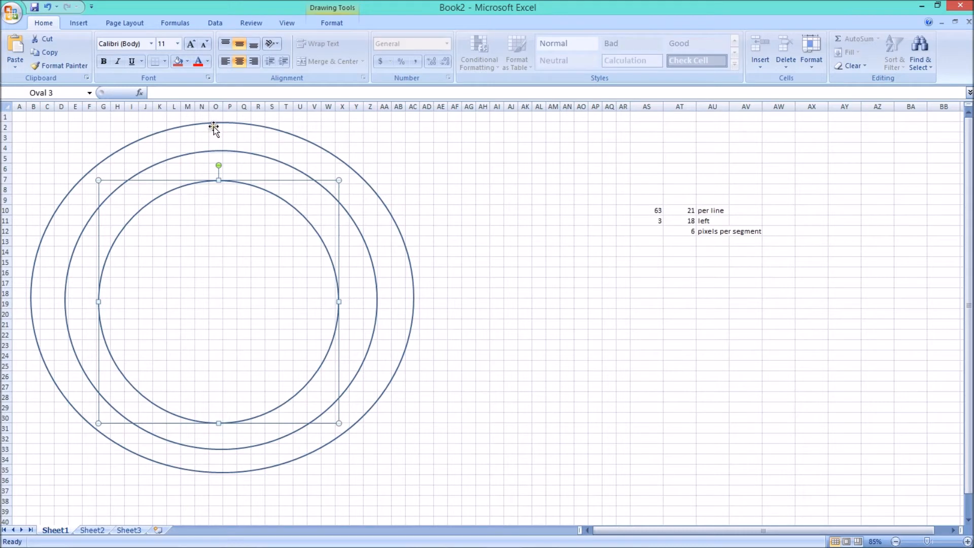
Step: Draw a straight Line shape from the outer ring's top down to the innermost ring
click(453, 168)
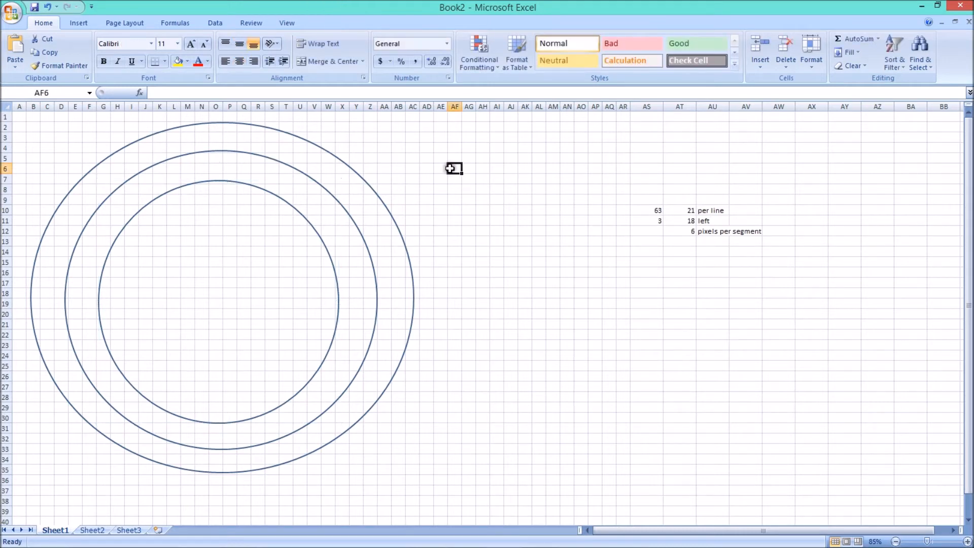
click(79, 23)
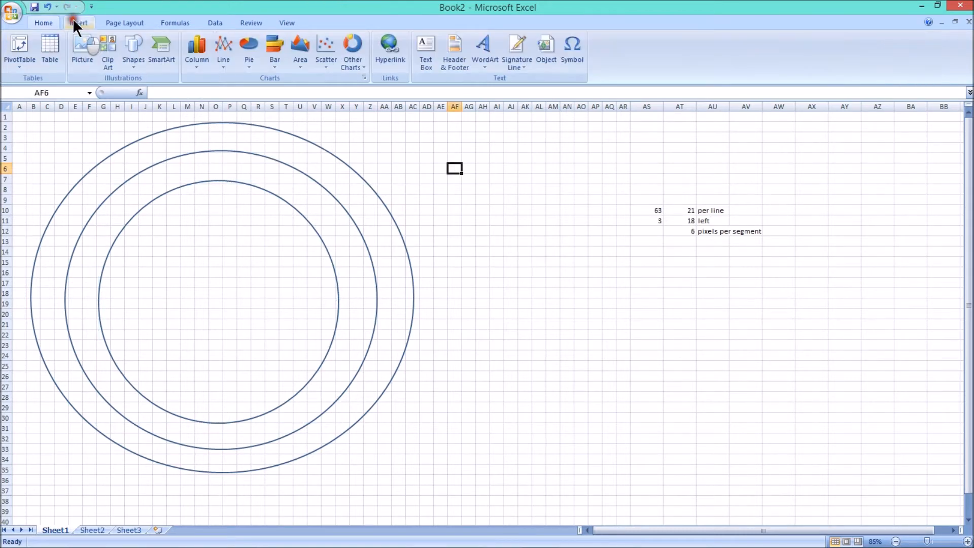
click(133, 51)
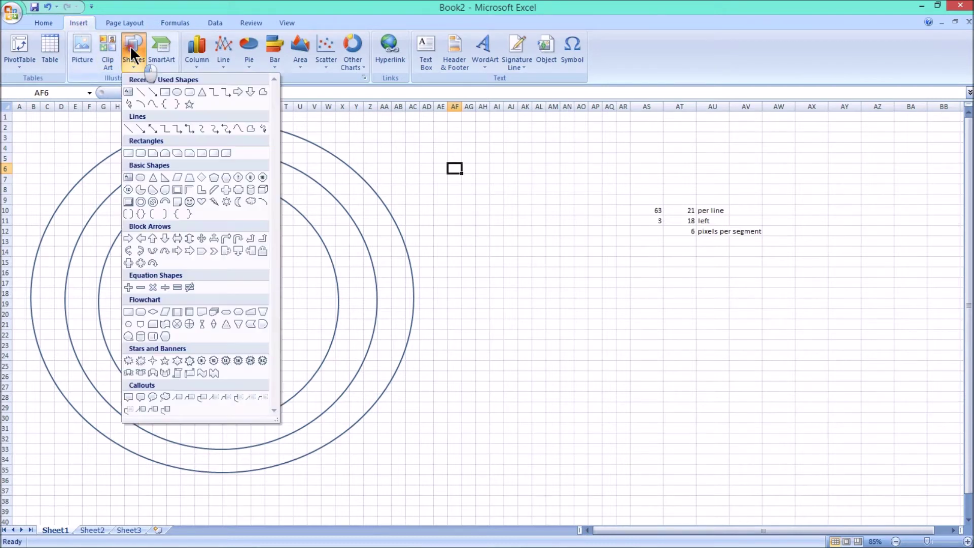
click(142, 94)
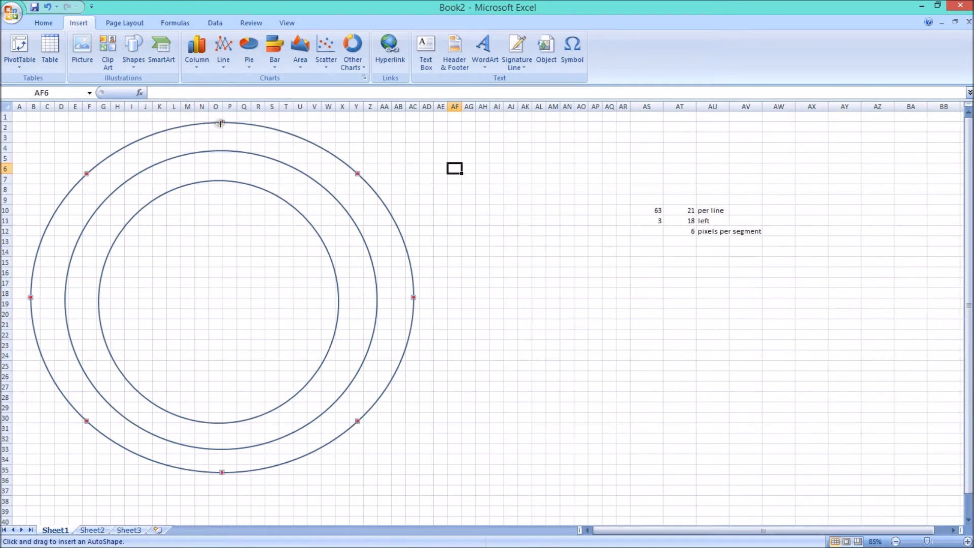
drag(222, 123, 227, 180)
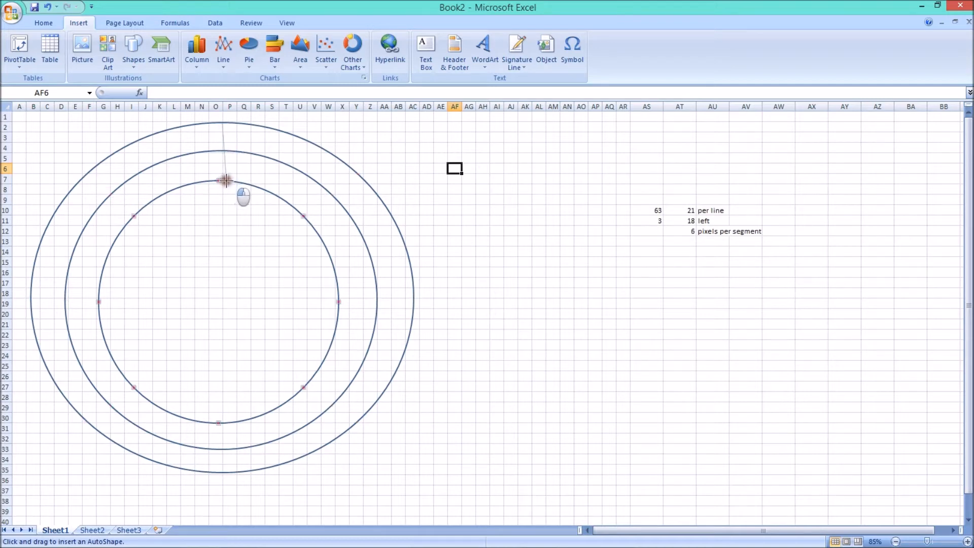
drag(228, 180, 220, 182)
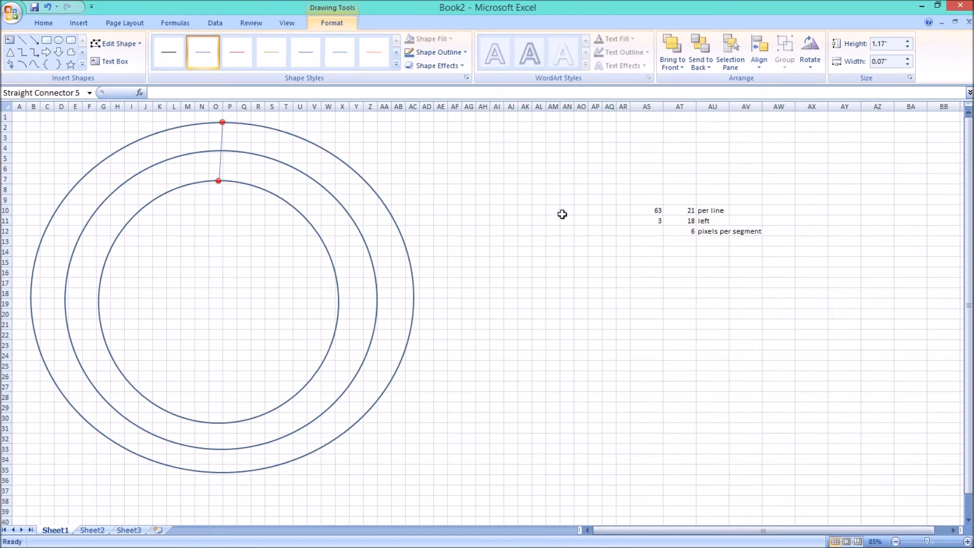
click(454, 199)
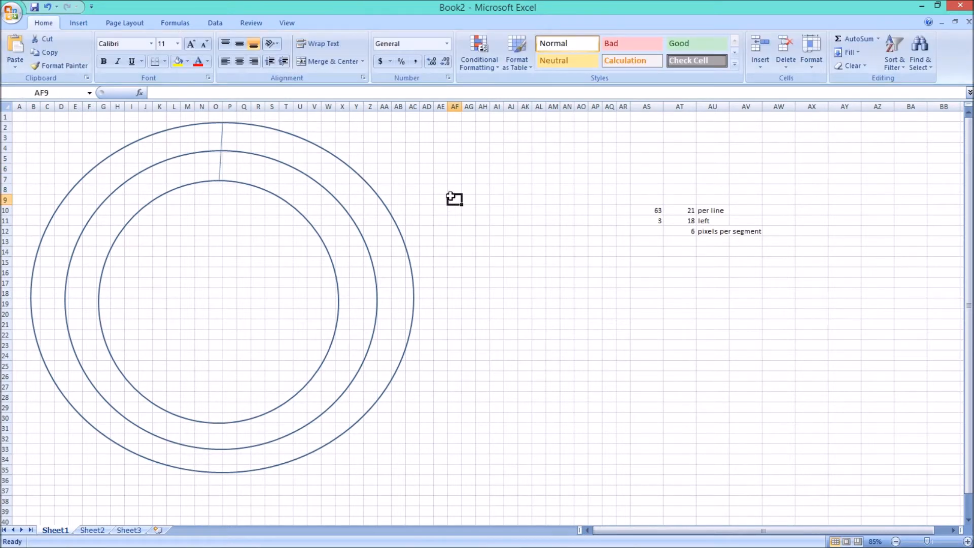
Step: Put a '1' label in the cell beside the connector's lower end
key(Left)
key(Left)
key(Left)
key(Left)
key(Left)
key(Left)
key(Left)
key(Left)
key(Left)
key(Up)
key(Right)
key(Up)
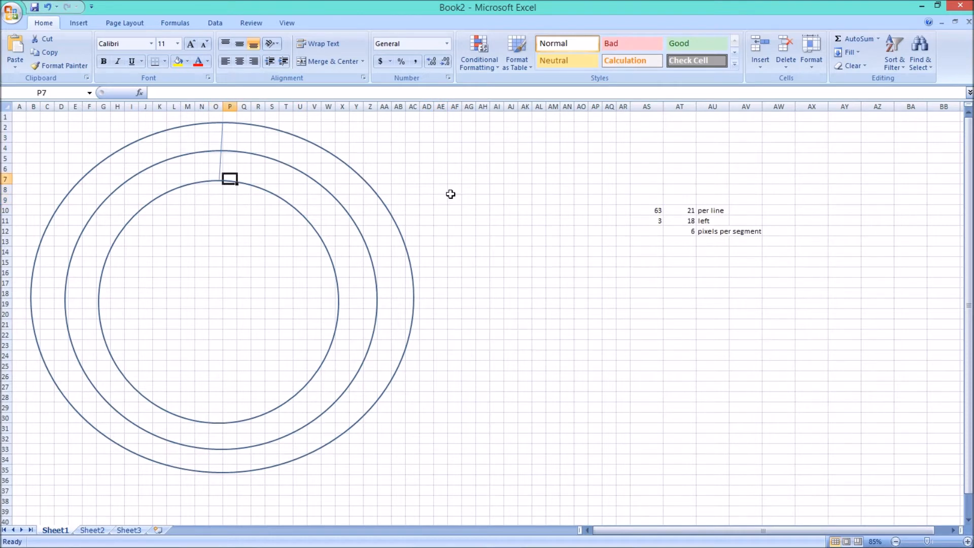
text(1)
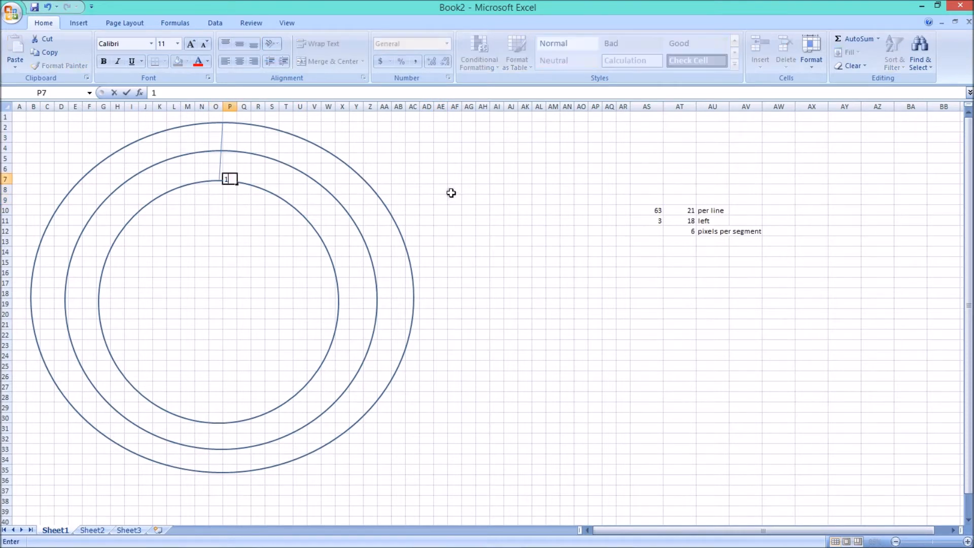
click(646, 251)
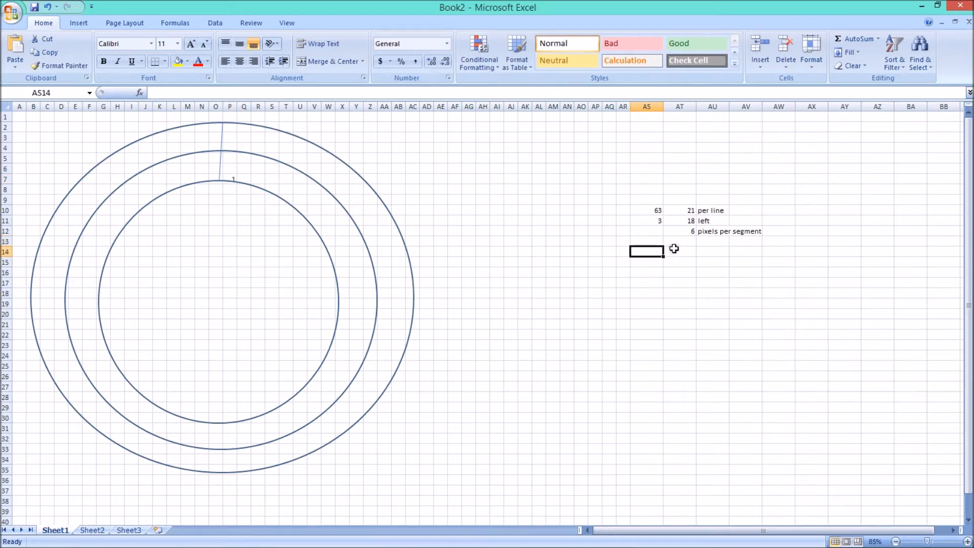
text(1)
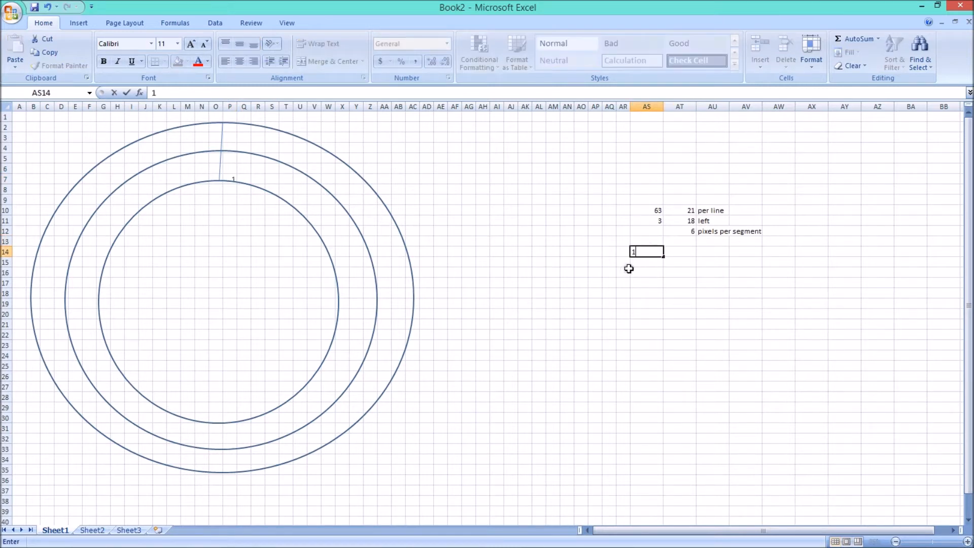
Step: Start the range table with 1–21 in the first row and 22 plus a +20 formula in the second
key(Tab)
text(2)
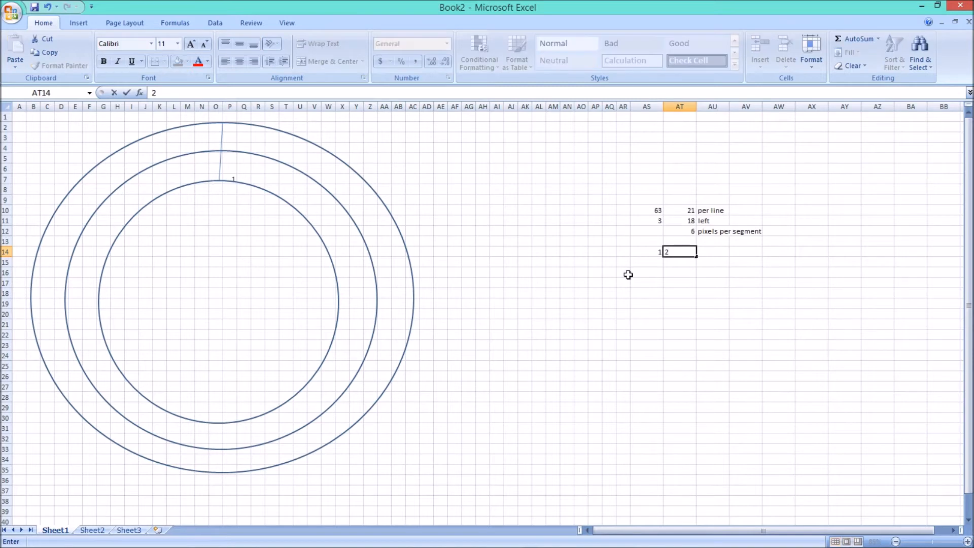
key(Return)
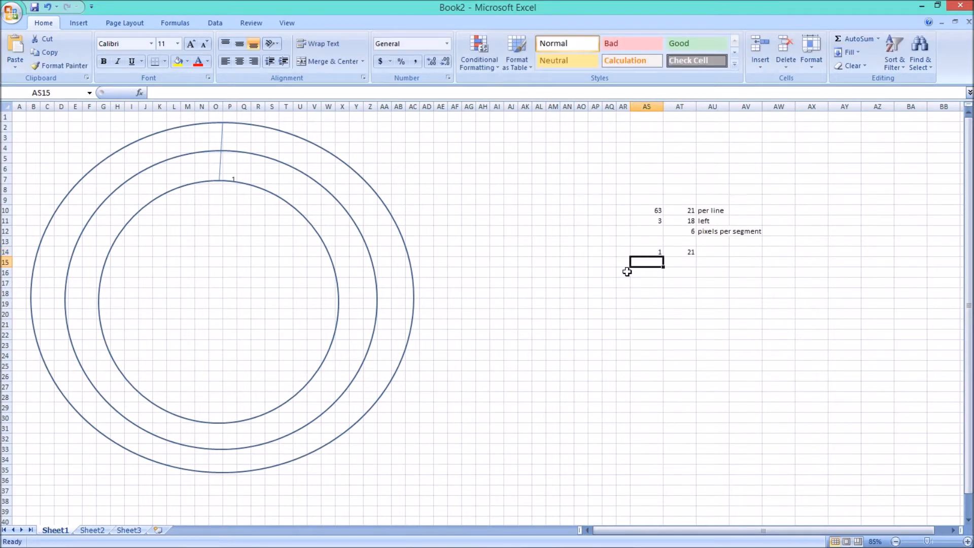
text(22)
key(Tab)
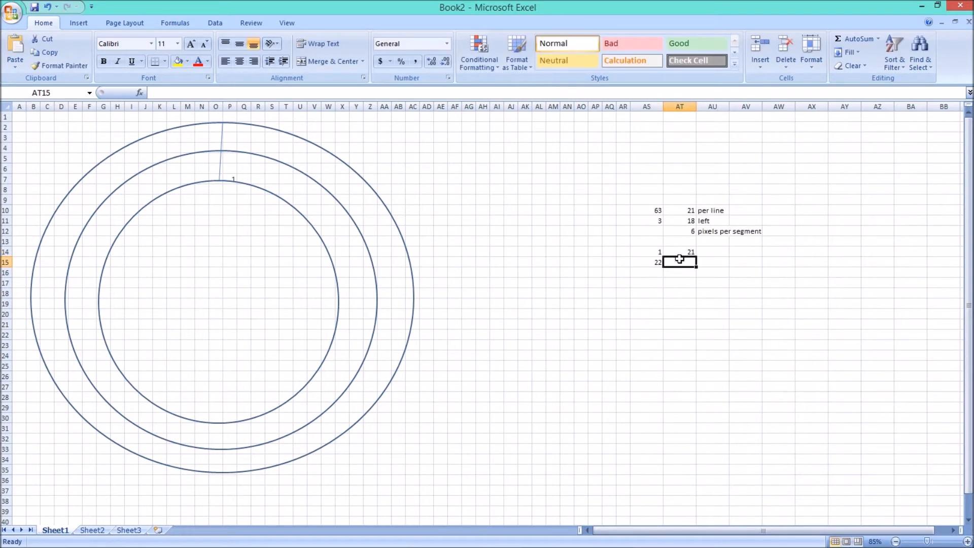
text(+)
click(652, 263)
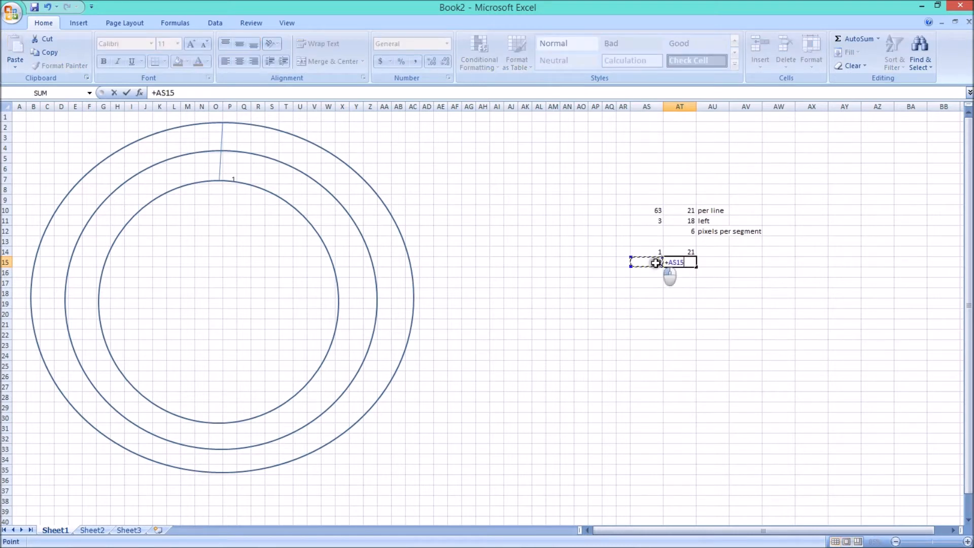
text(2)
key(BackSpace)
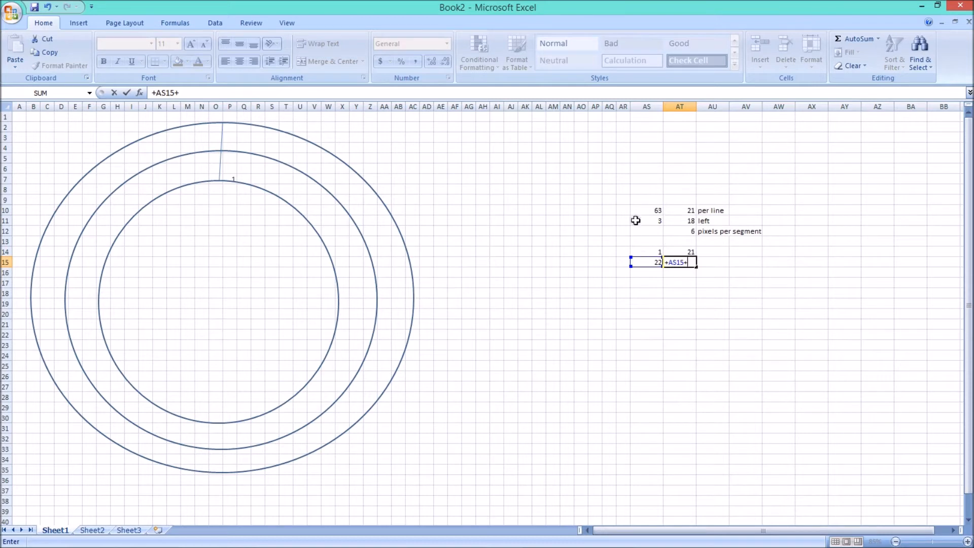
text(0)
key(Return)
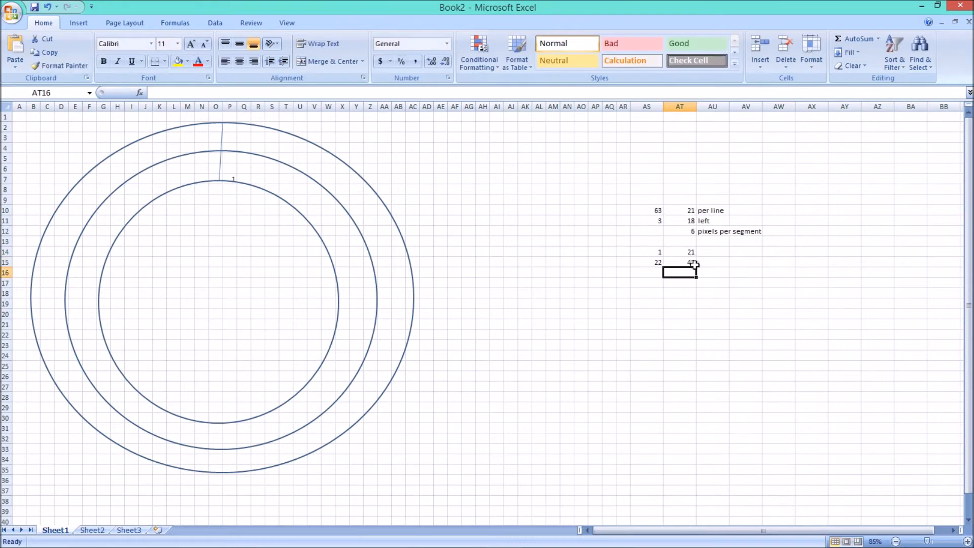
key(Up)
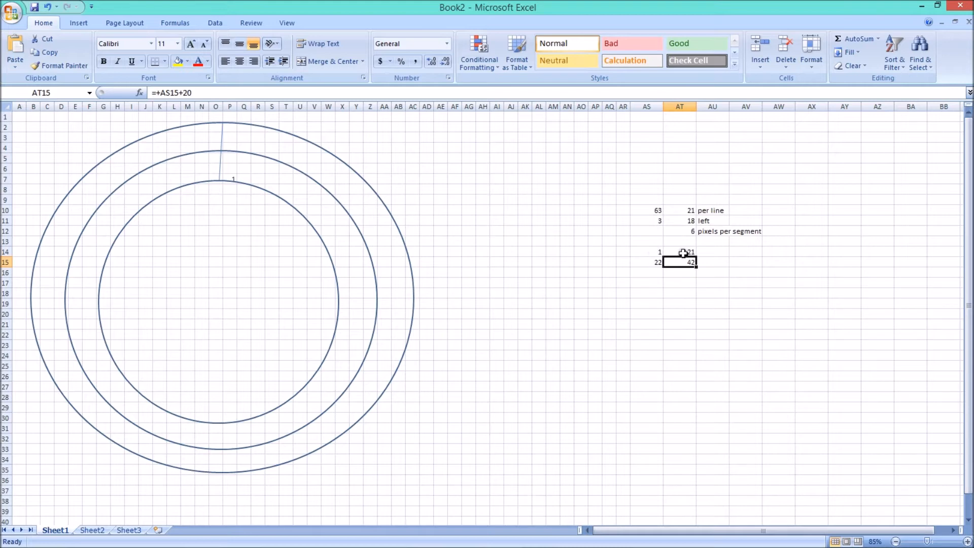
Step: Enter 43 and 63 as the third row of the range table
click(652, 273)
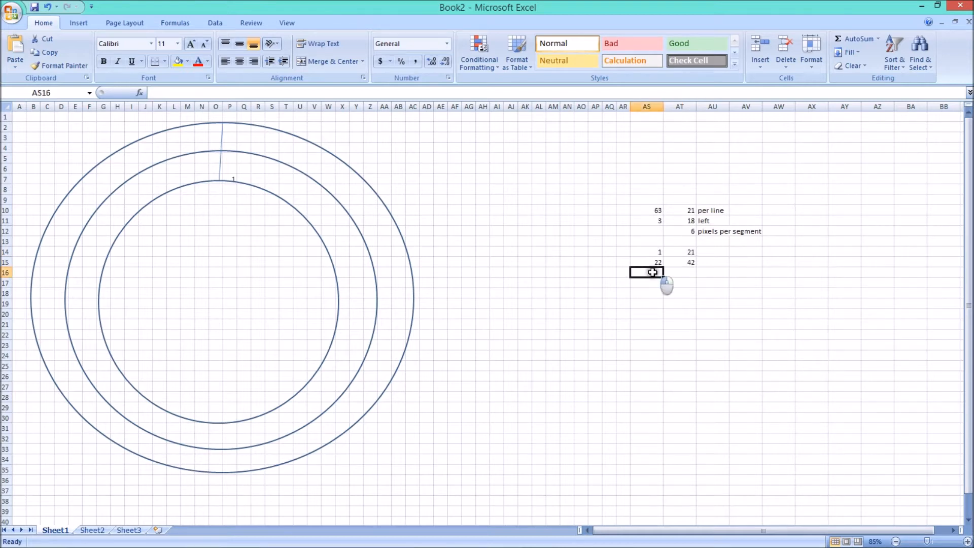
text(46)
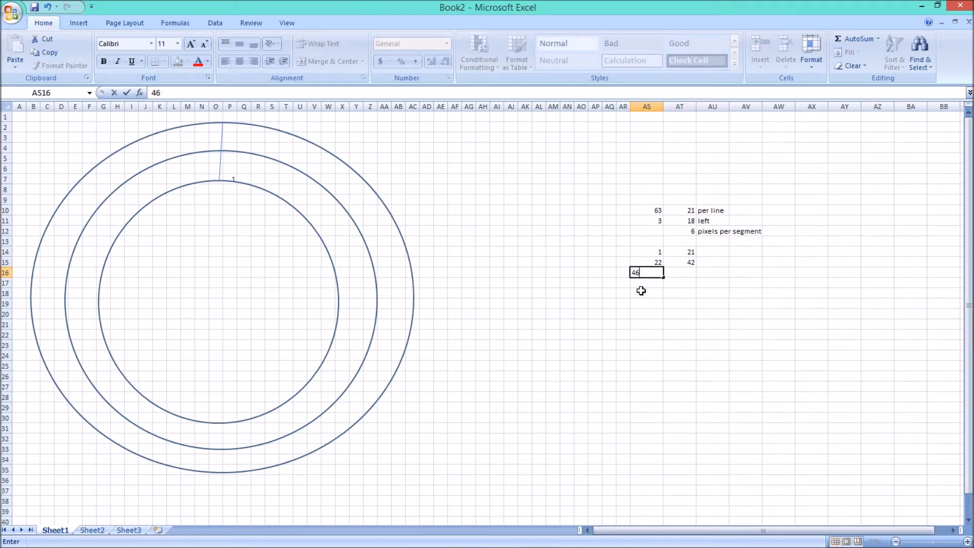
text(33)
key(Tab)
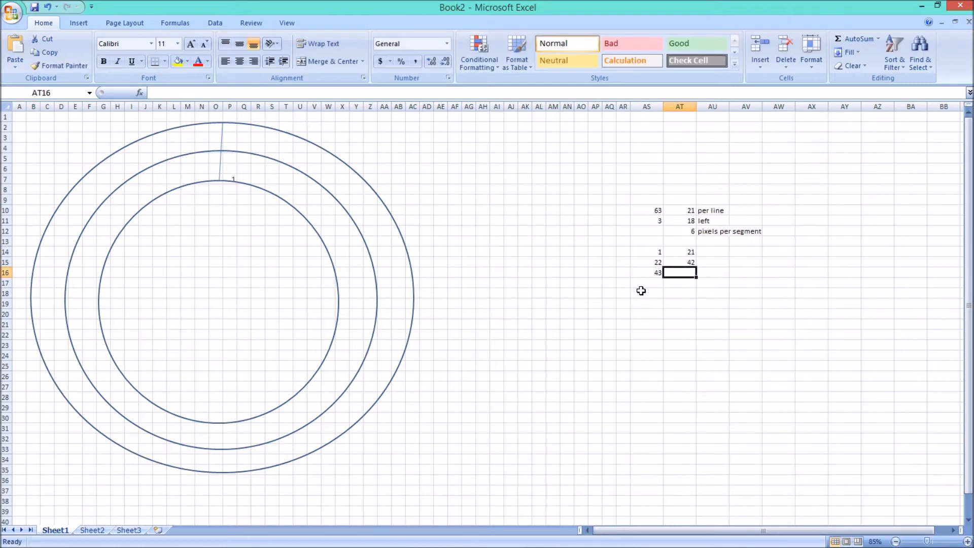
text(63)
key(Return)
Step: Correct the table so the second row ends at 43 and the third runs 44–63
key(Left)
key(Up)
key(Up)
key(Up)
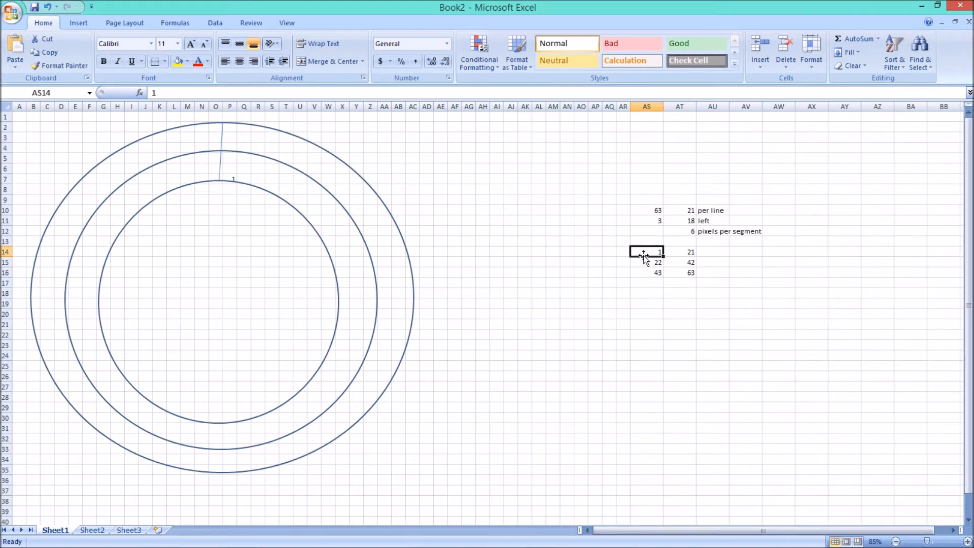
key(Down)
key(Right)
text(43)
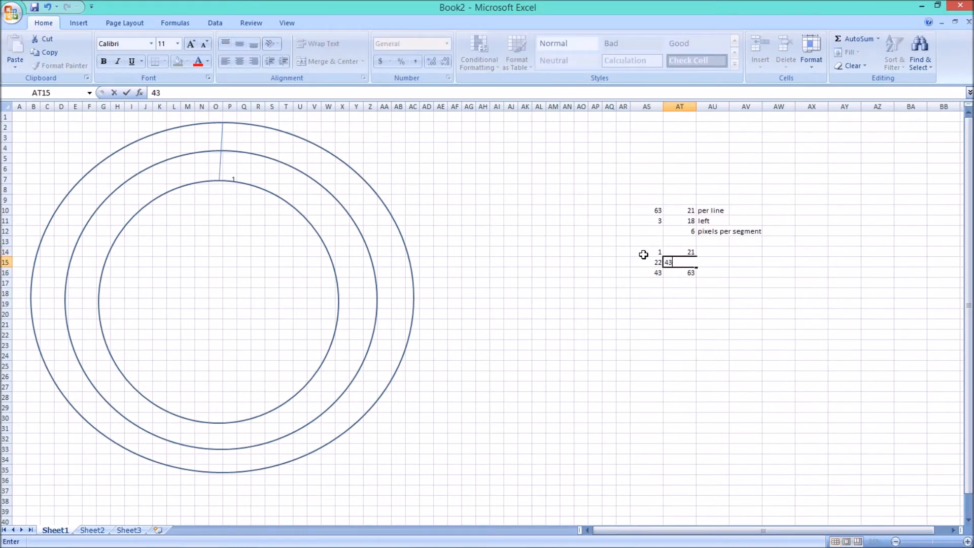
key(Return)
key(Left)
text(44)
key(Tab)
text(63)
key(Return)
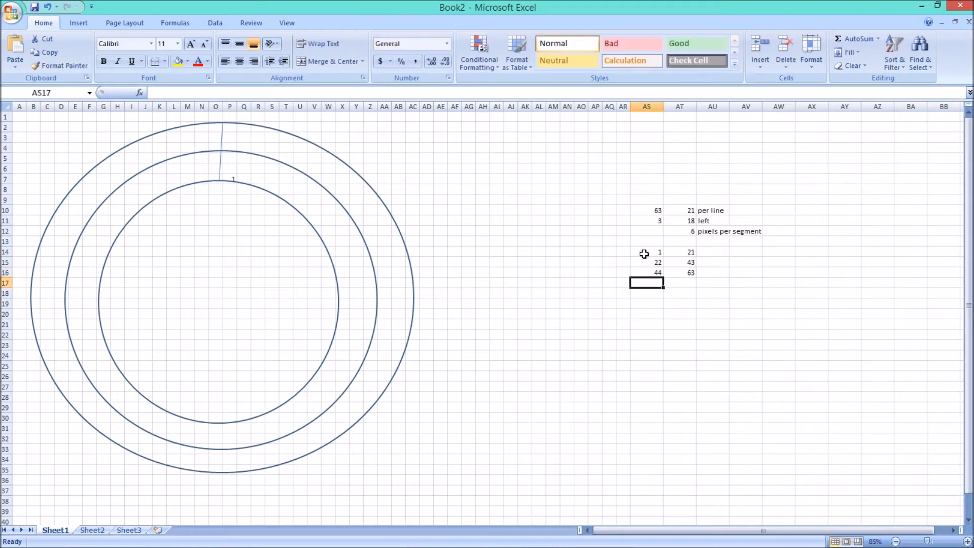
key(Up)
key(Right)
key(Right)
key(Up)
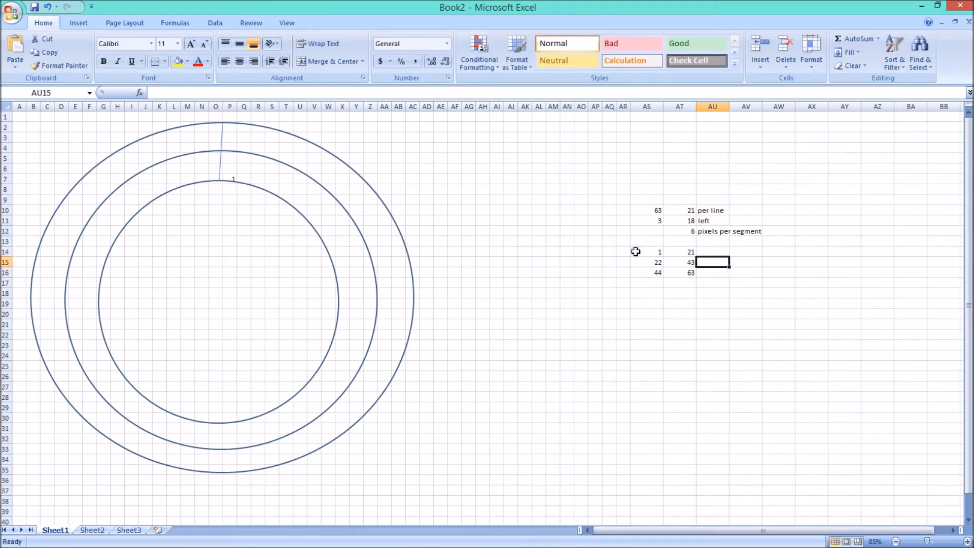
click(235, 185)
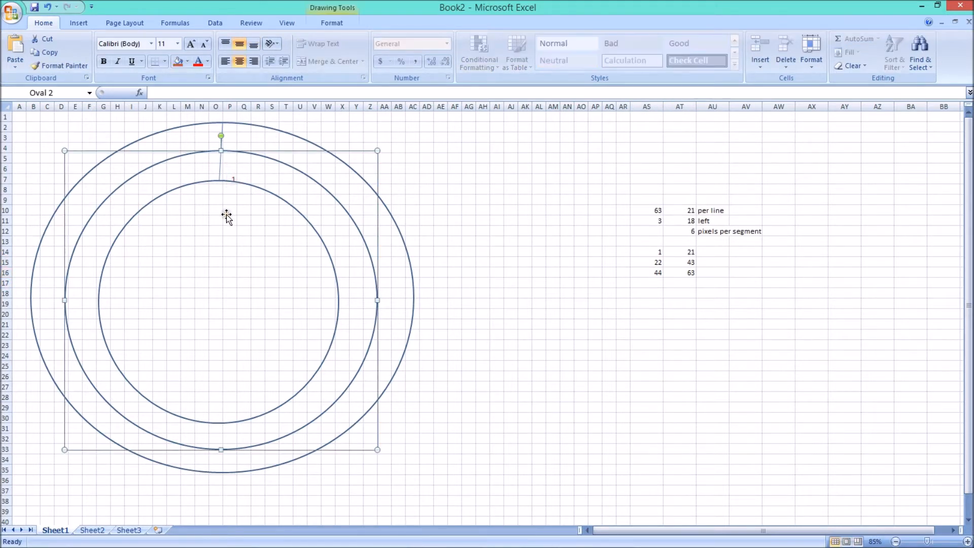
Step: Label the top of the middle ring 22 in the cell beside it
click(427, 189)
key(Left)
key(Left)
key(Left)
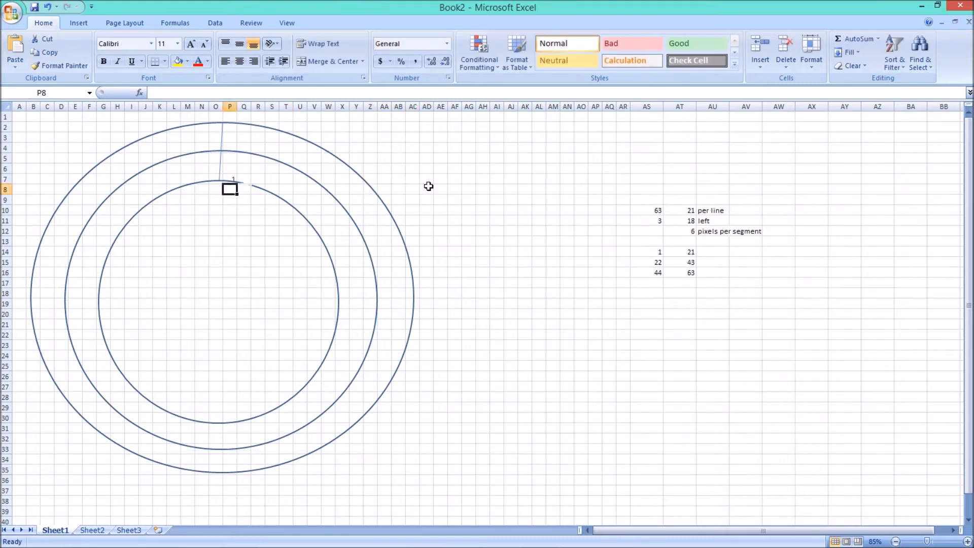
key(Up)
key(Up)
key(Up)
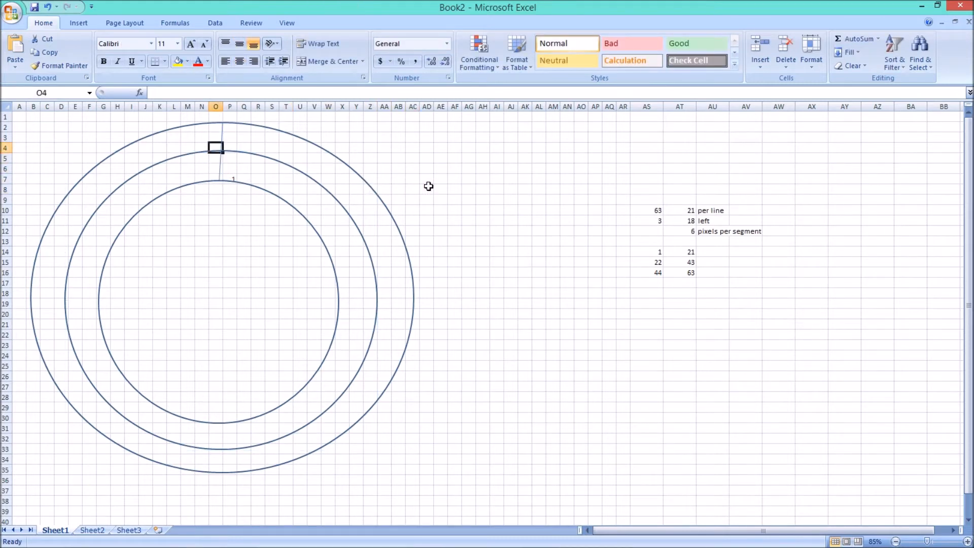
key(Up)
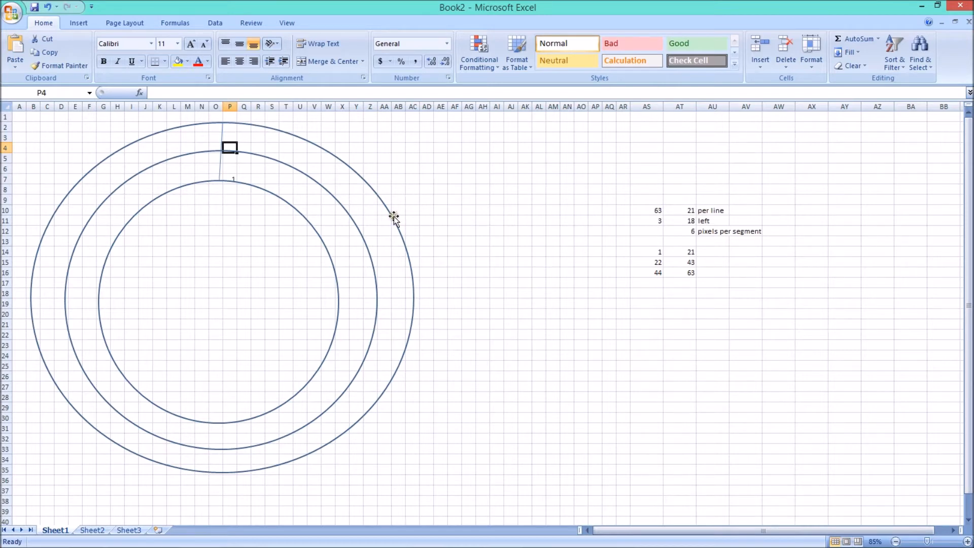
text(22)
key(Return)
Step: Label the outer ring 43 above it and clear the pixel range table AS13:AU18
key(Up)
key(Up)
key(Up)
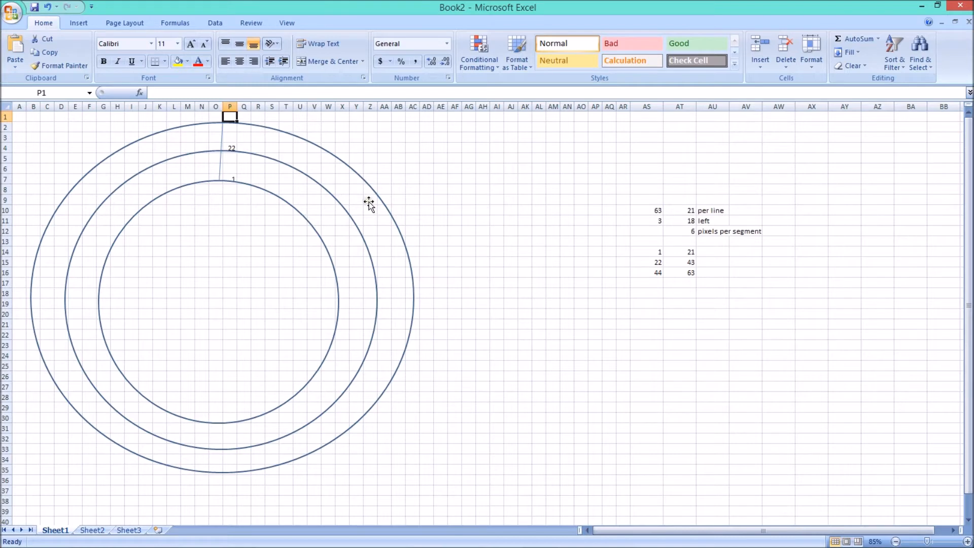
text(44)
key(Return)
key(Down)
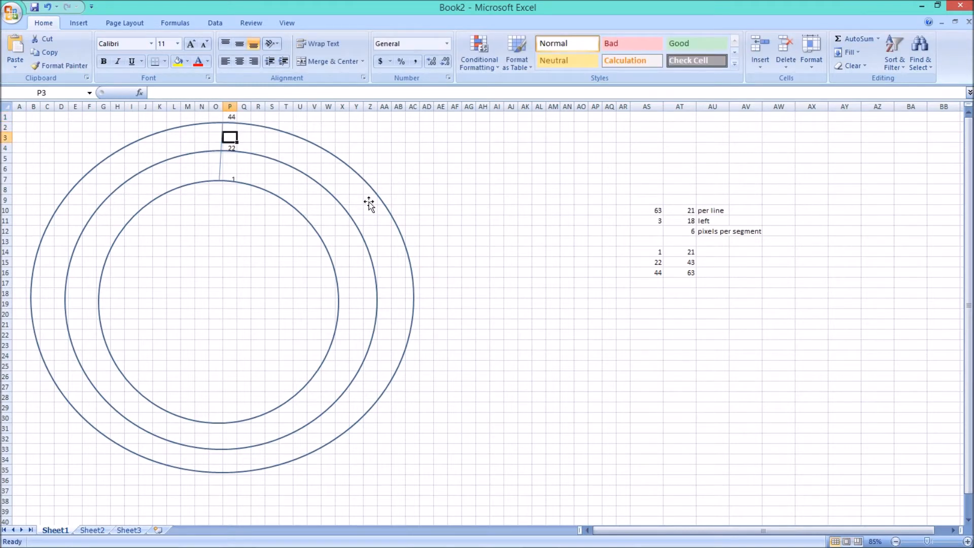
drag(653, 241, 682, 277)
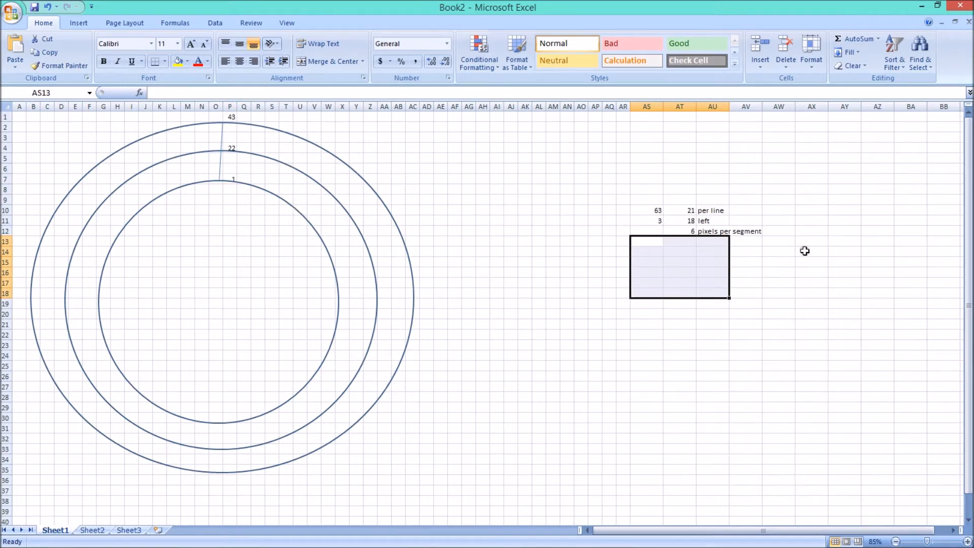
Step: Draw two Line shapes from inner to outer circle at lower right and lower left, making three sectors
click(656, 219)
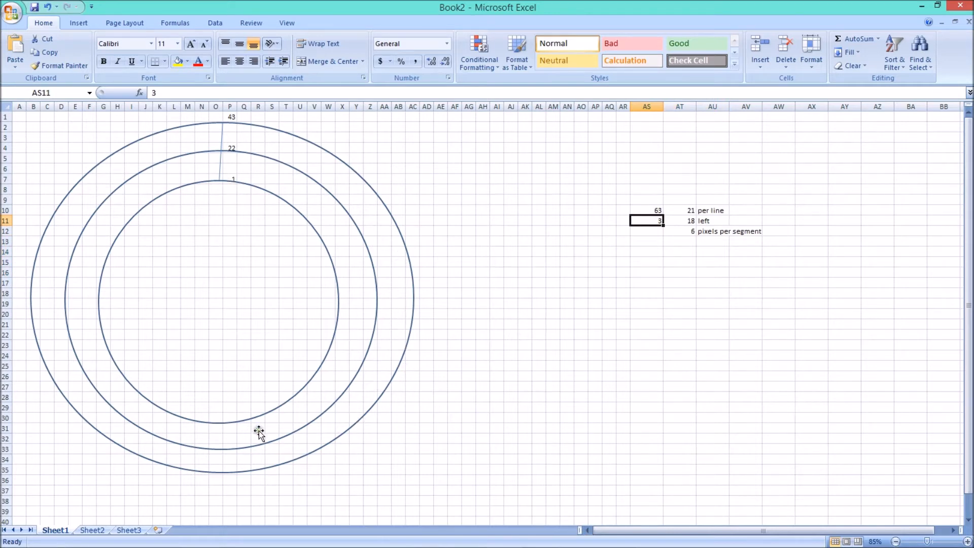
click(78, 22)
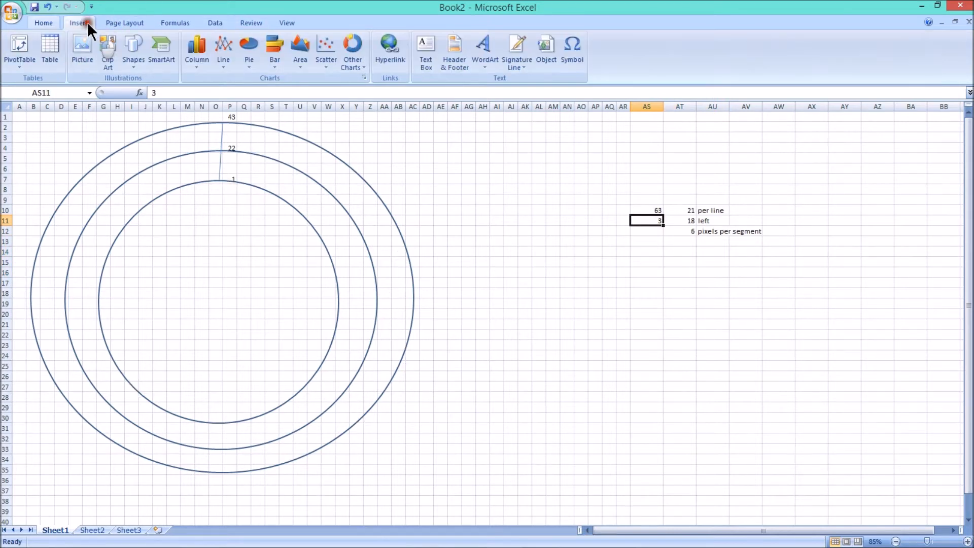
click(134, 50)
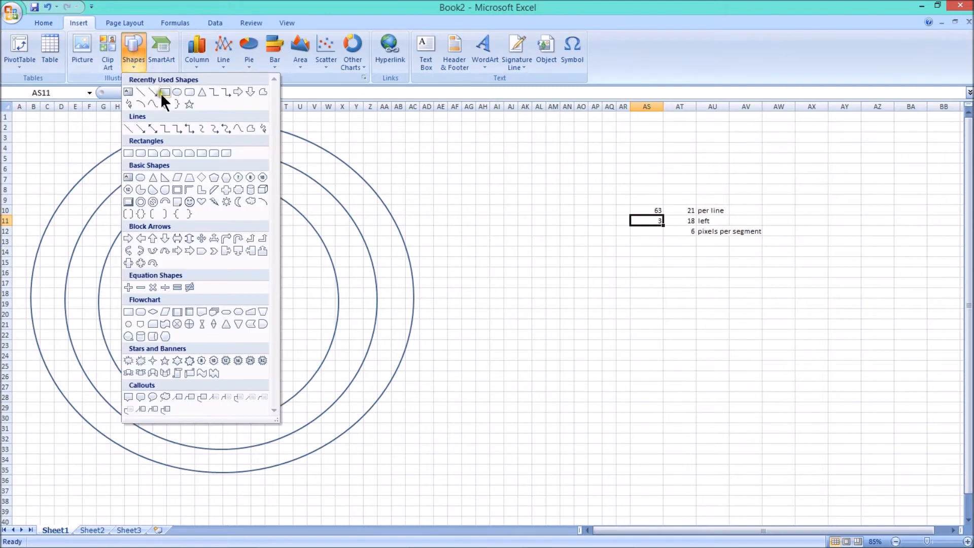
click(141, 93)
drag(331, 344, 396, 371)
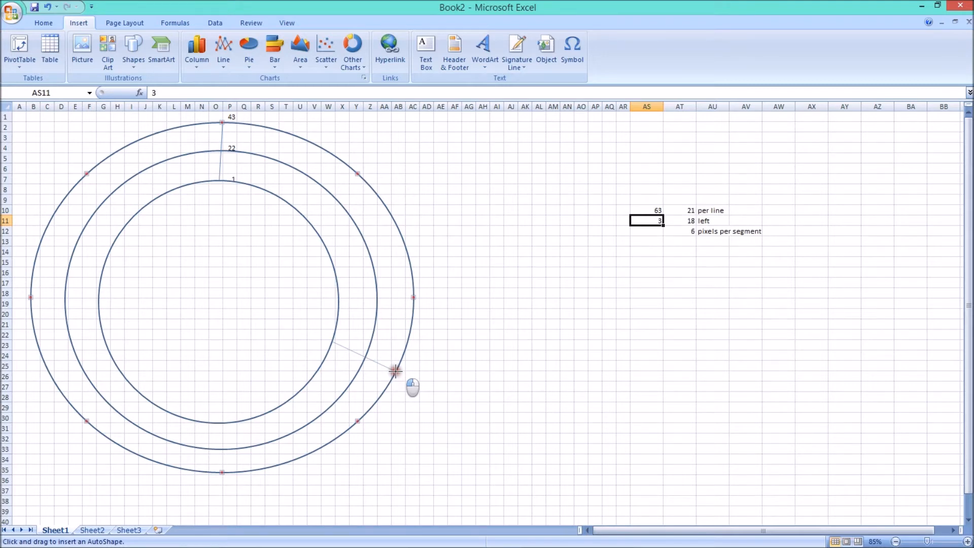
drag(396, 371, 396, 371)
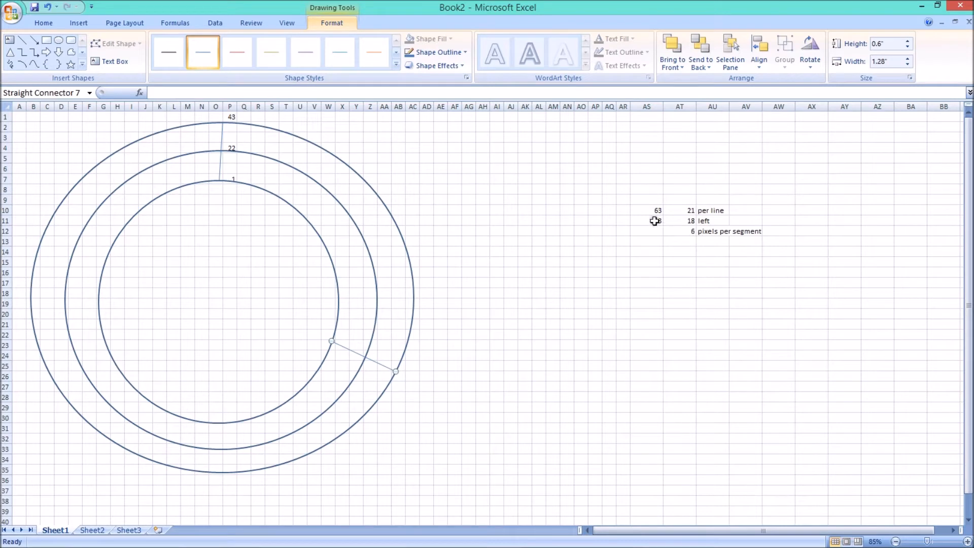
click(656, 221)
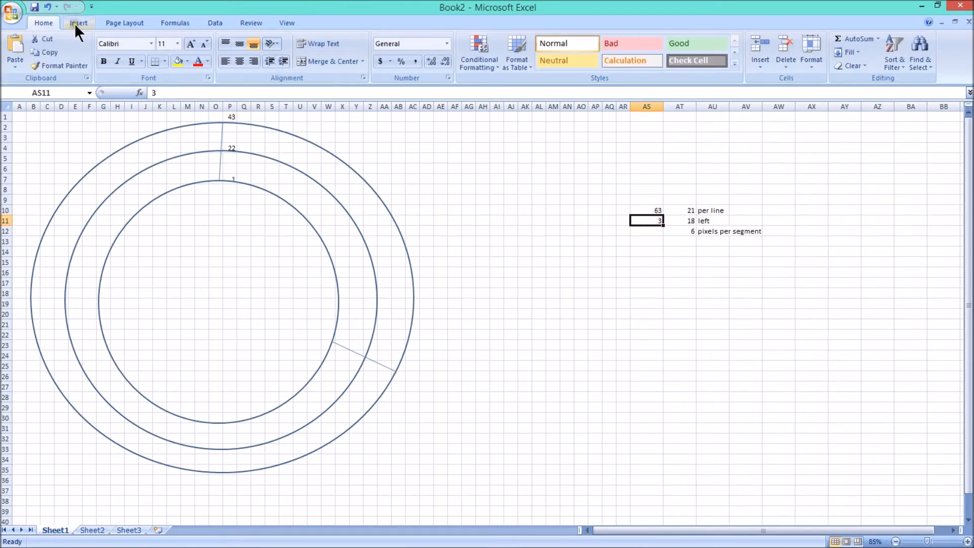
click(78, 23)
click(134, 50)
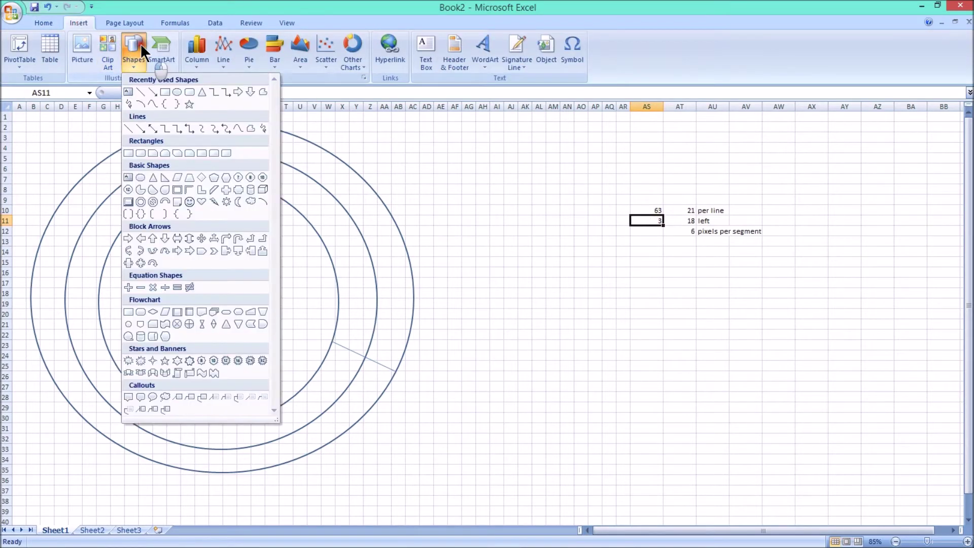
click(140, 92)
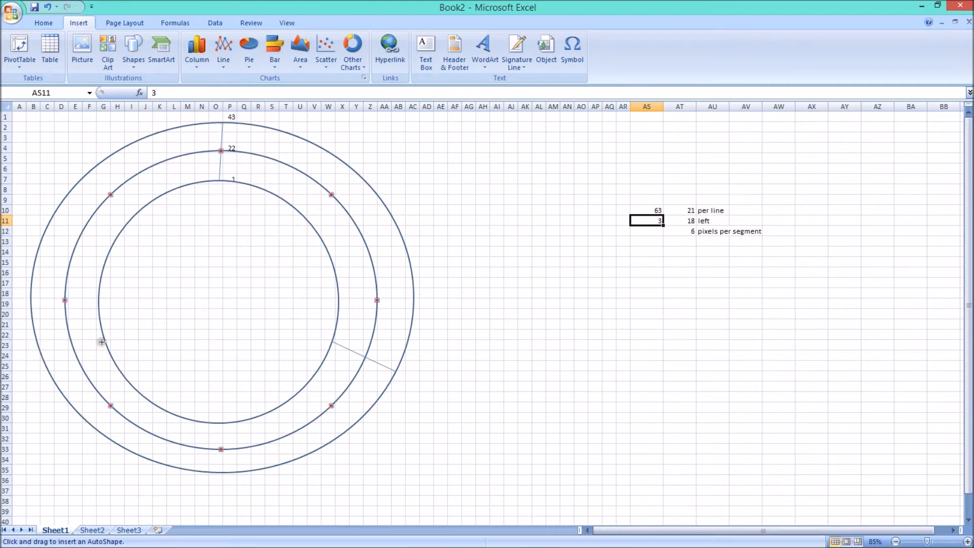
drag(102, 343, 48, 367)
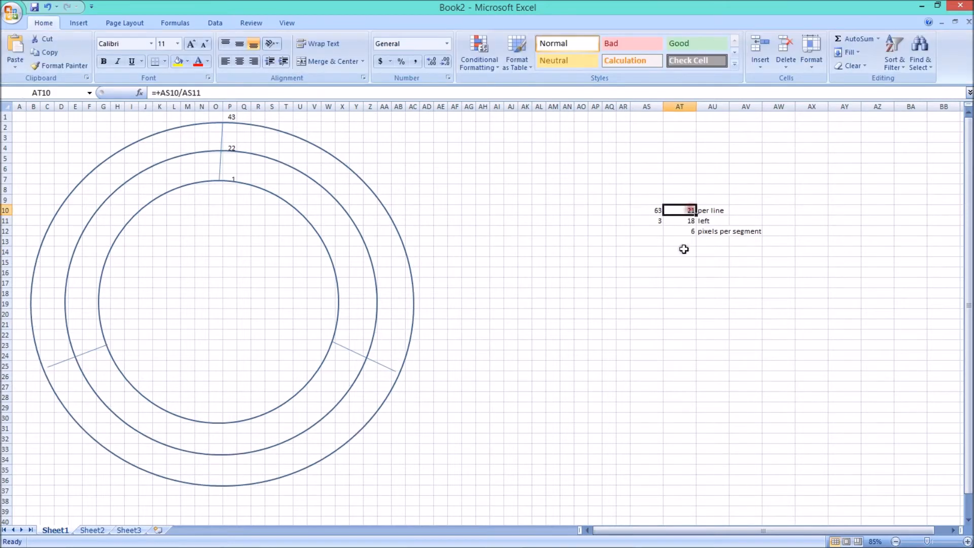
click(658, 221)
click(686, 220)
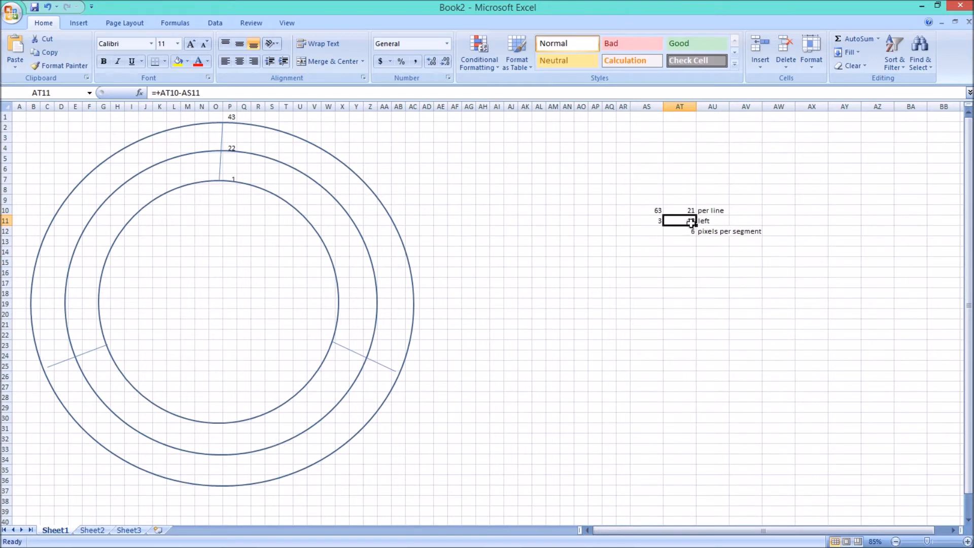
click(689, 231)
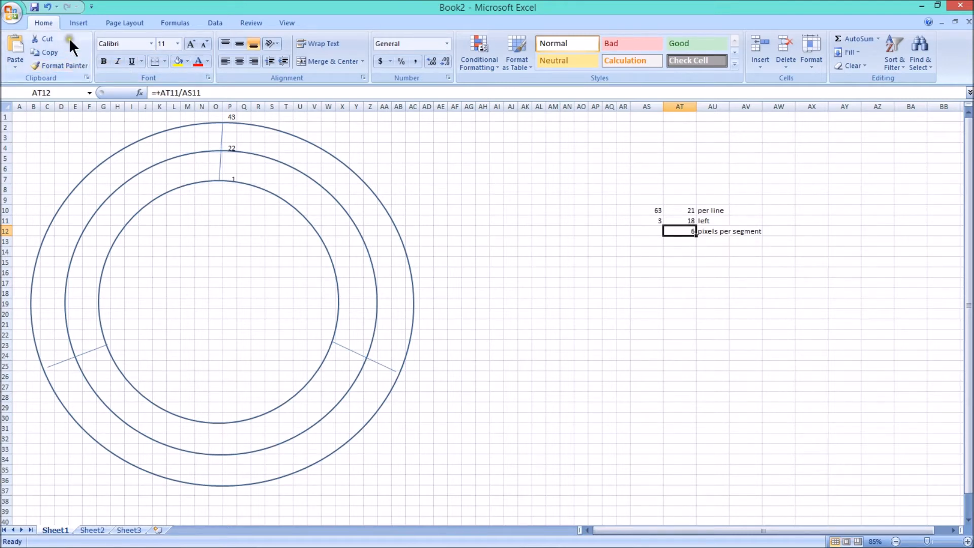
click(78, 23)
Step: Draw six radial Line shapes across the rings from the top down the right side to below right middle
click(220, 181)
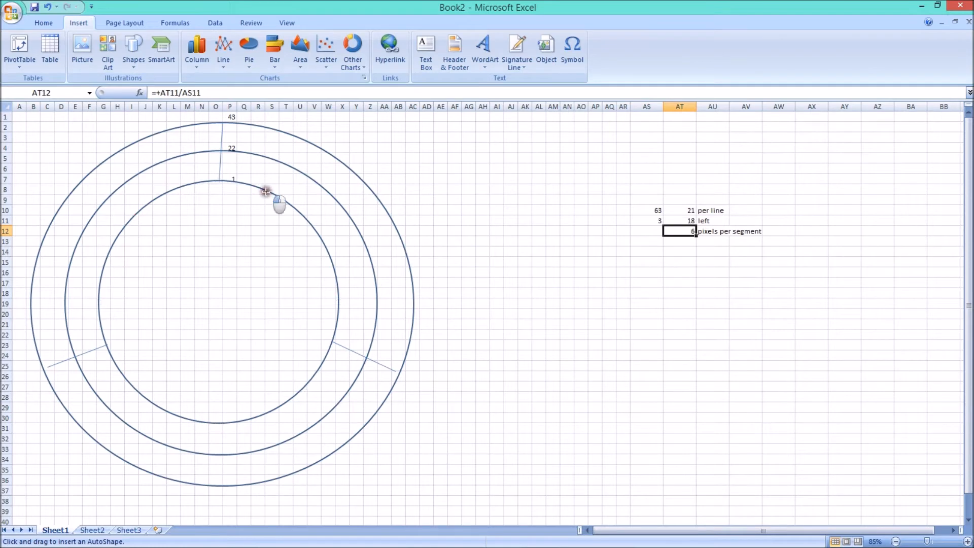
drag(272, 194, 289, 136)
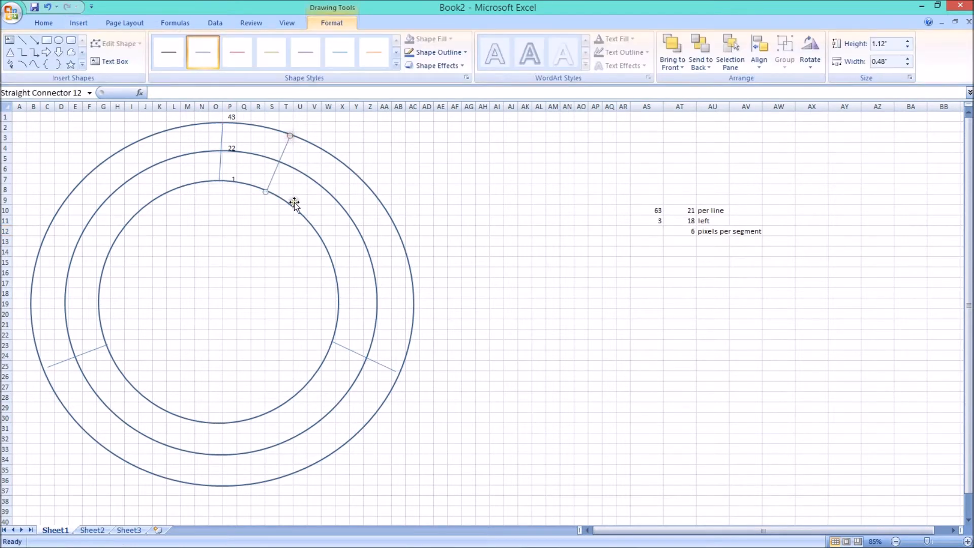
click(21, 44)
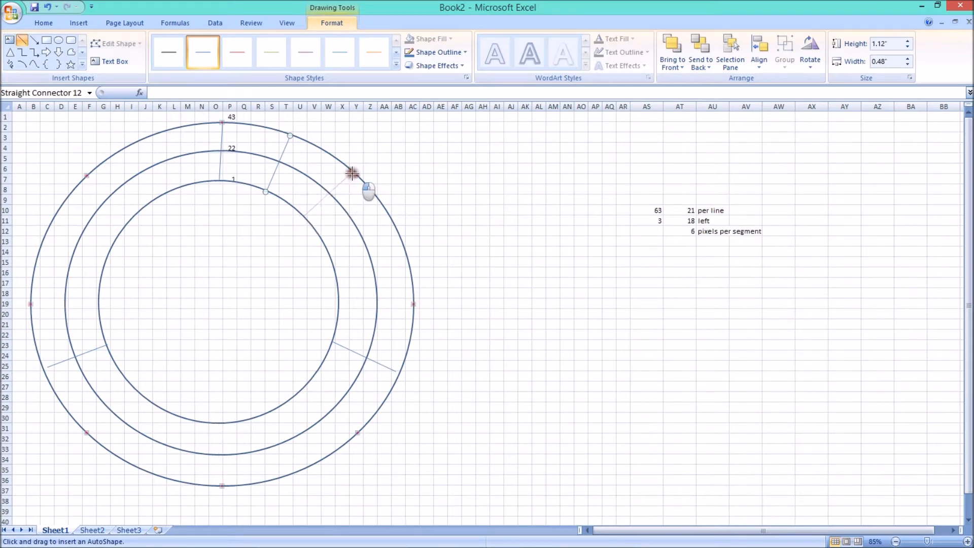
drag(352, 174, 305, 215)
click(24, 40)
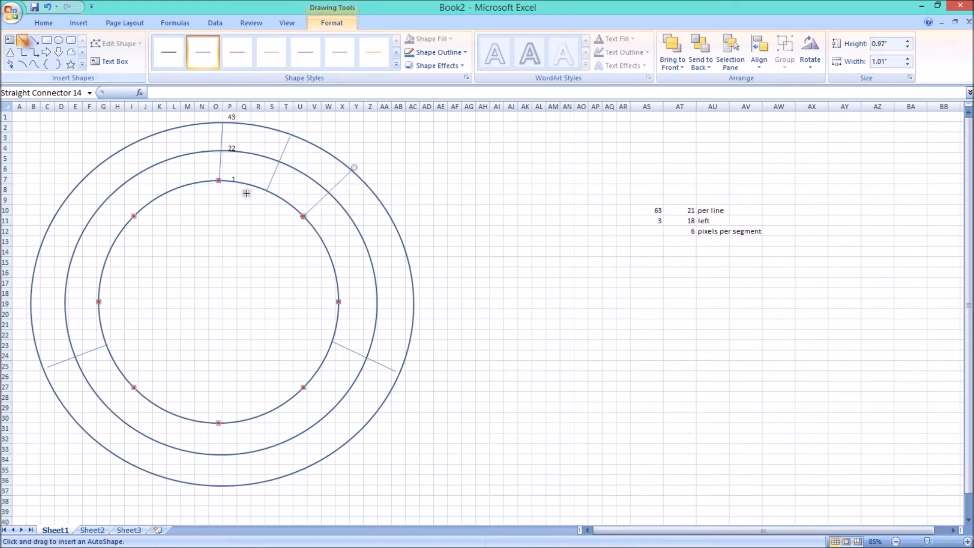
drag(326, 249, 394, 221)
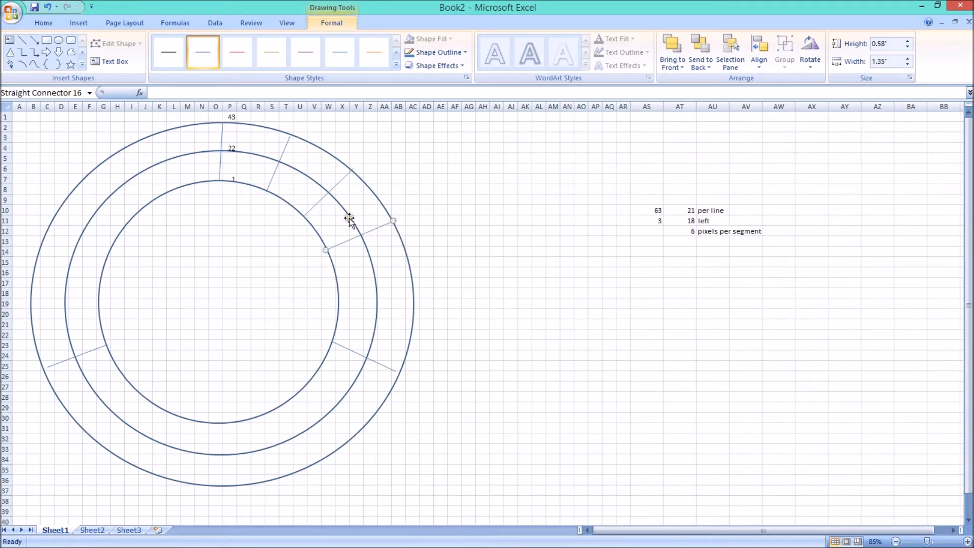
click(26, 42)
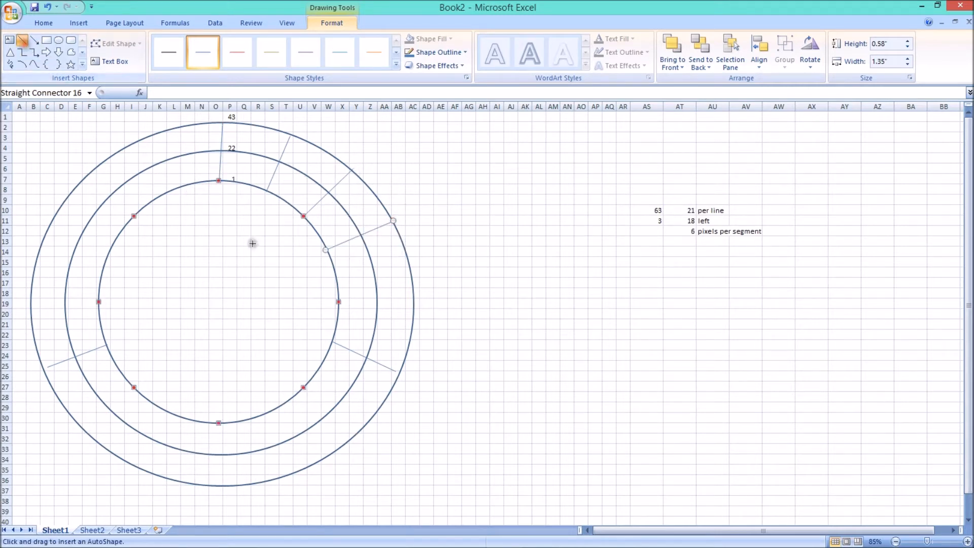
drag(371, 276, 427, 285)
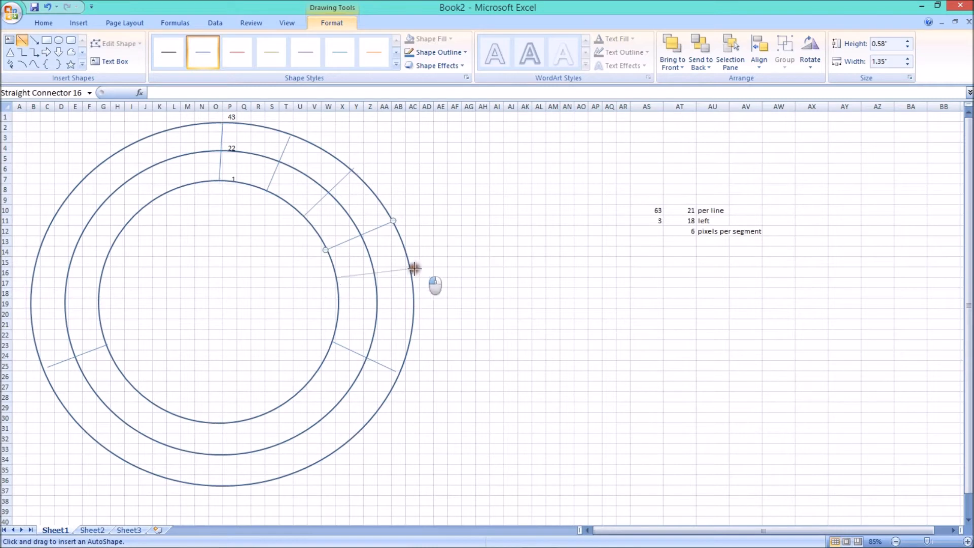
click(26, 38)
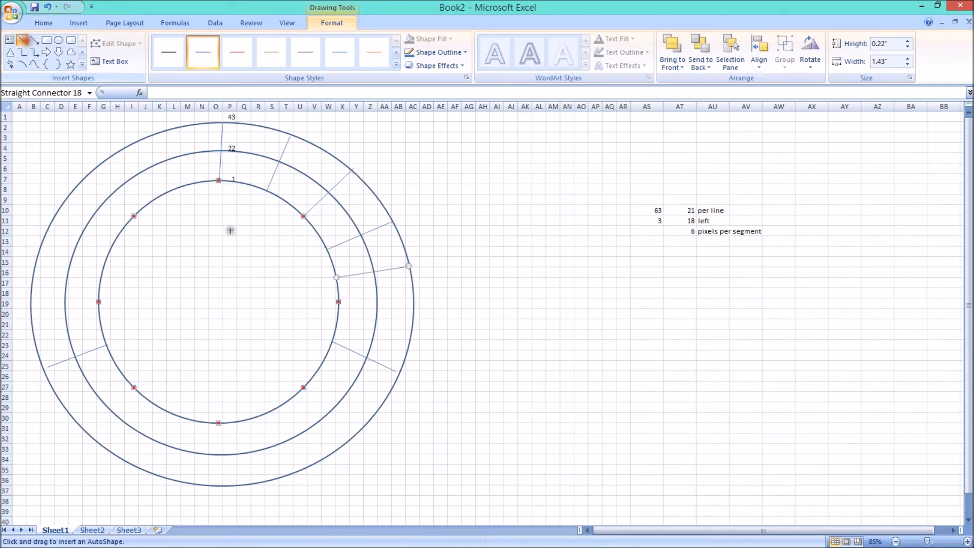
drag(341, 304, 414, 305)
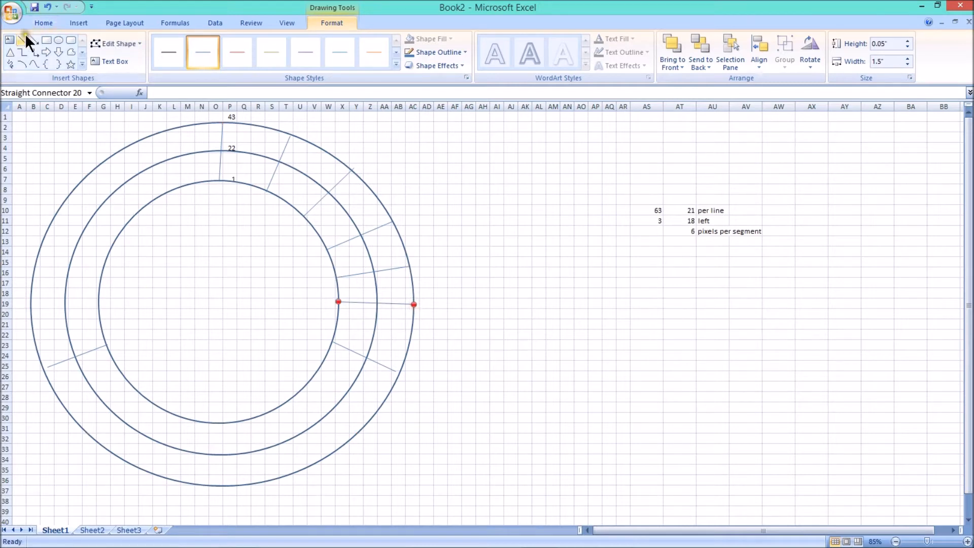
click(25, 36)
drag(338, 319, 411, 340)
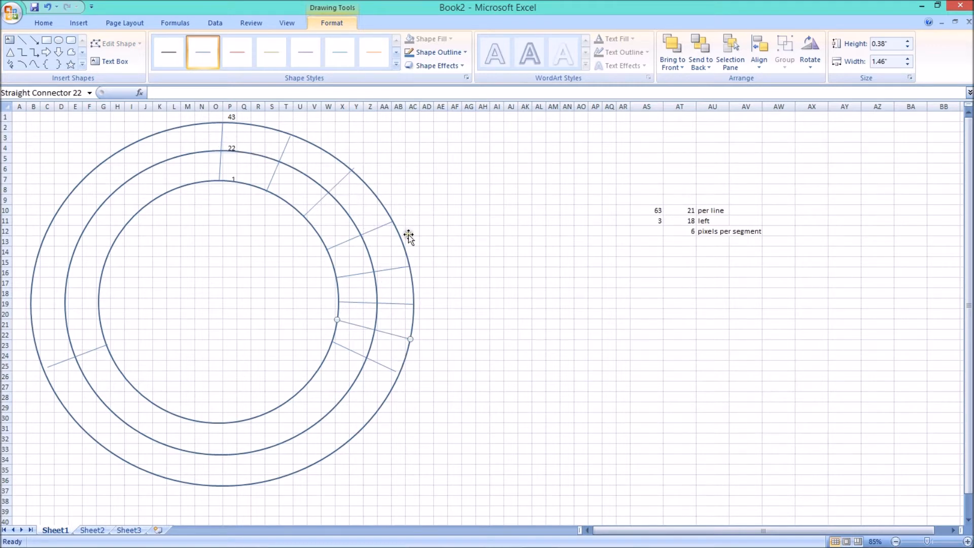
click(24, 40)
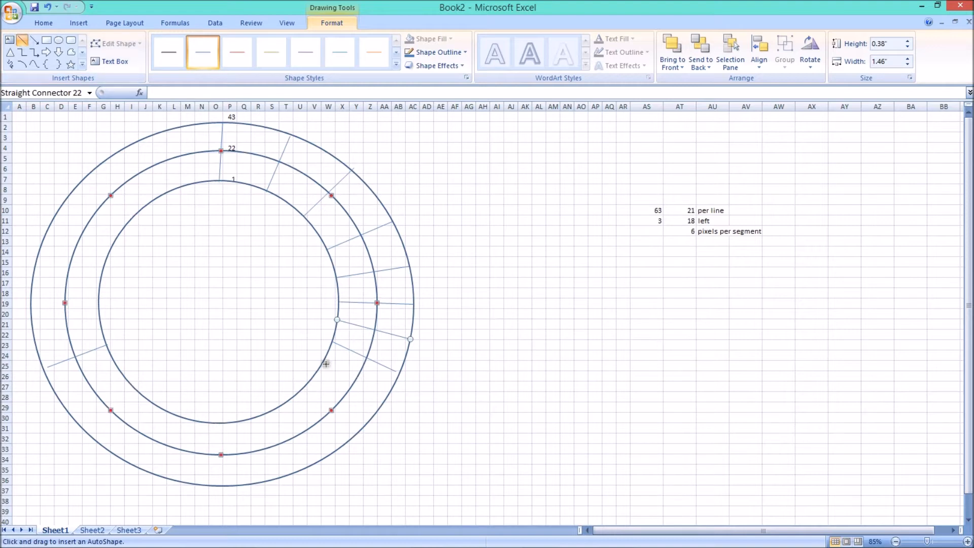
Step: Draw radial divider lines from the lower right around the bottom to the lower left of the ring
drag(326, 365, 381, 411)
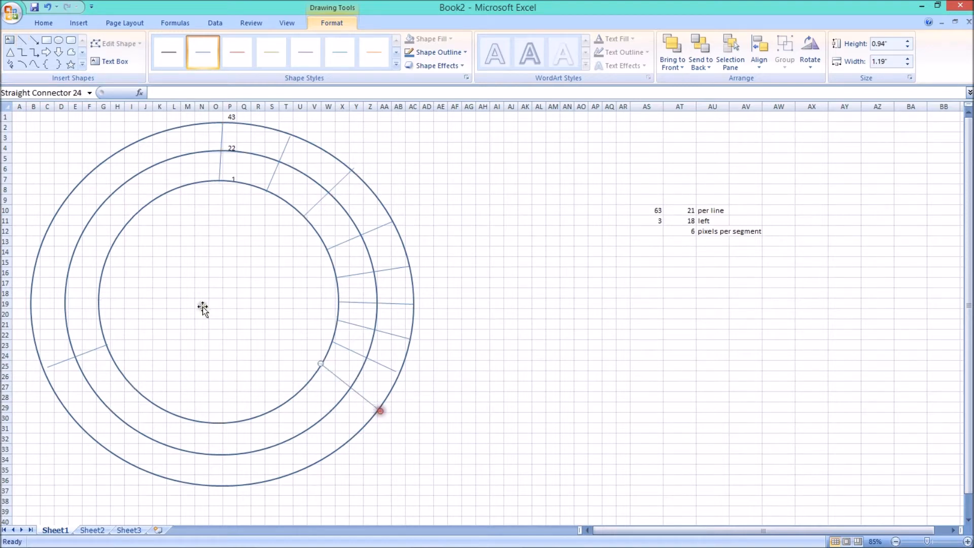
click(24, 40)
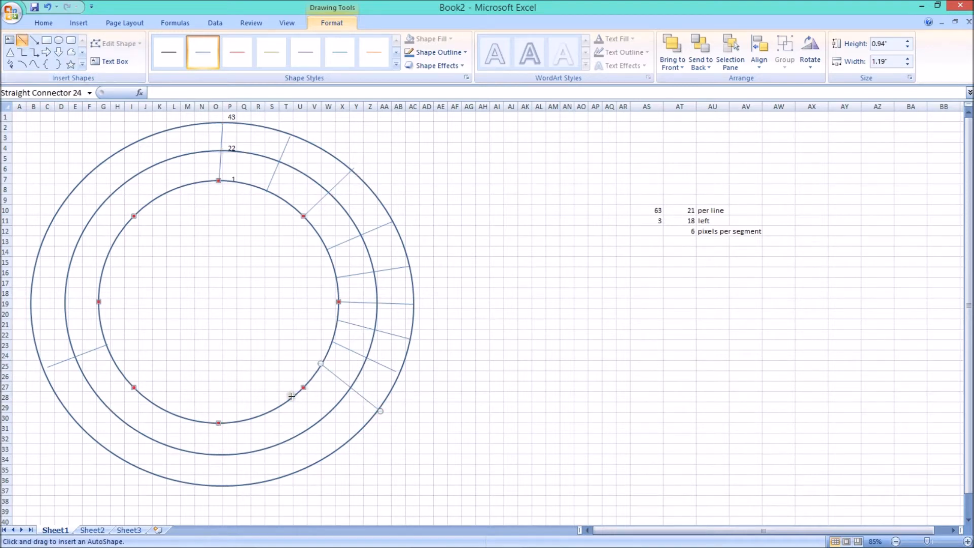
drag(298, 395, 348, 442)
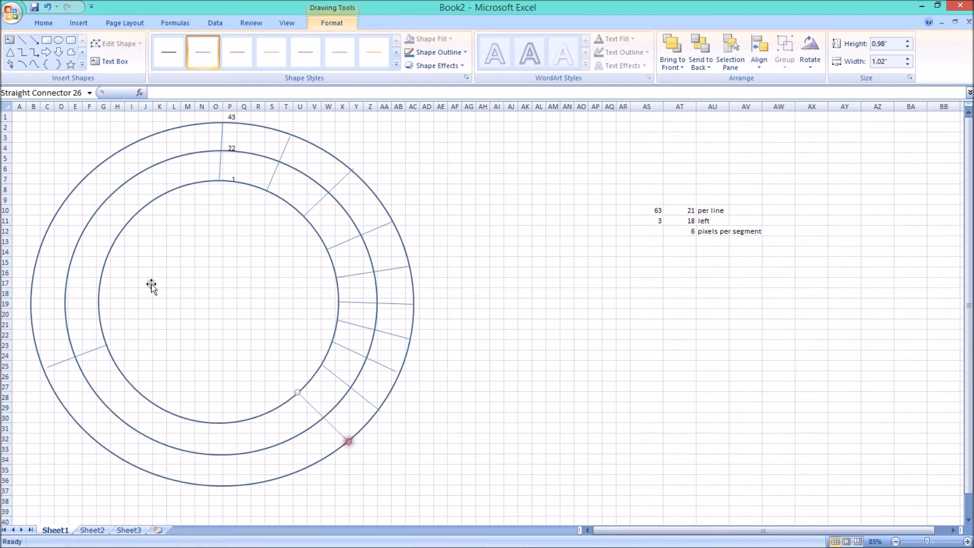
click(24, 41)
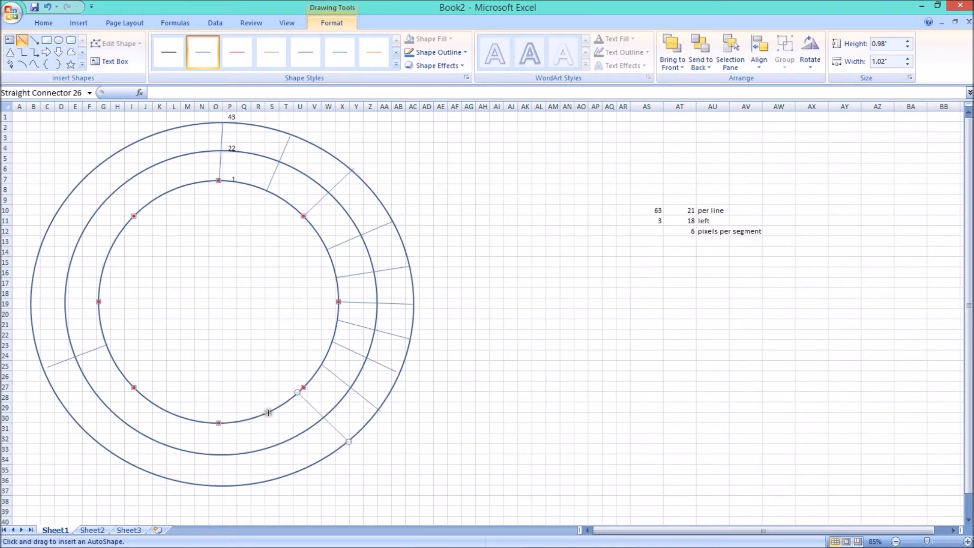
drag(287, 450, 318, 487)
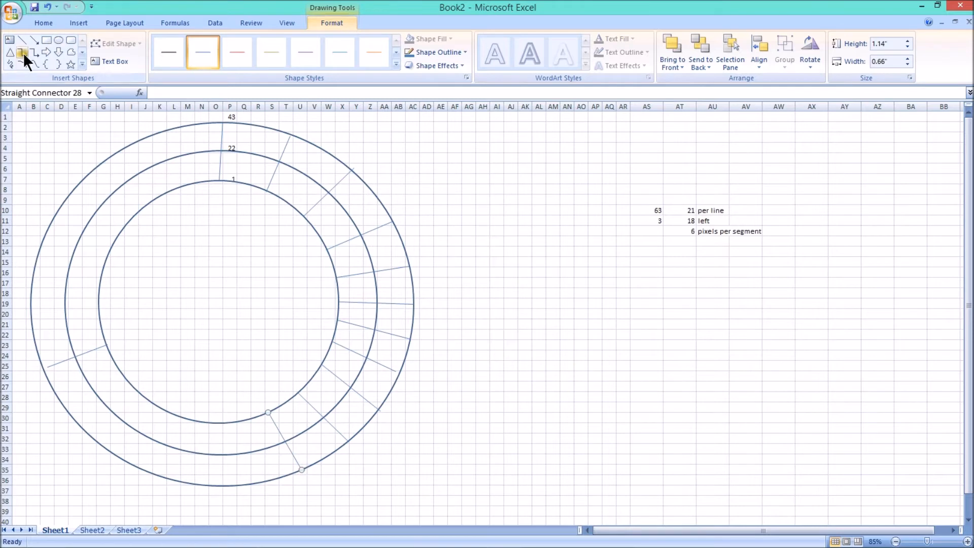
click(22, 40)
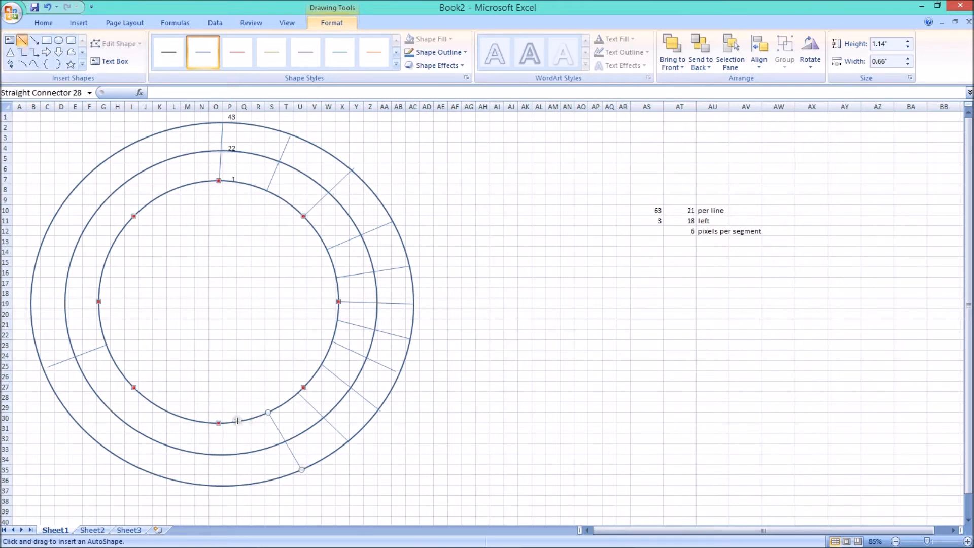
drag(238, 421, 241, 484)
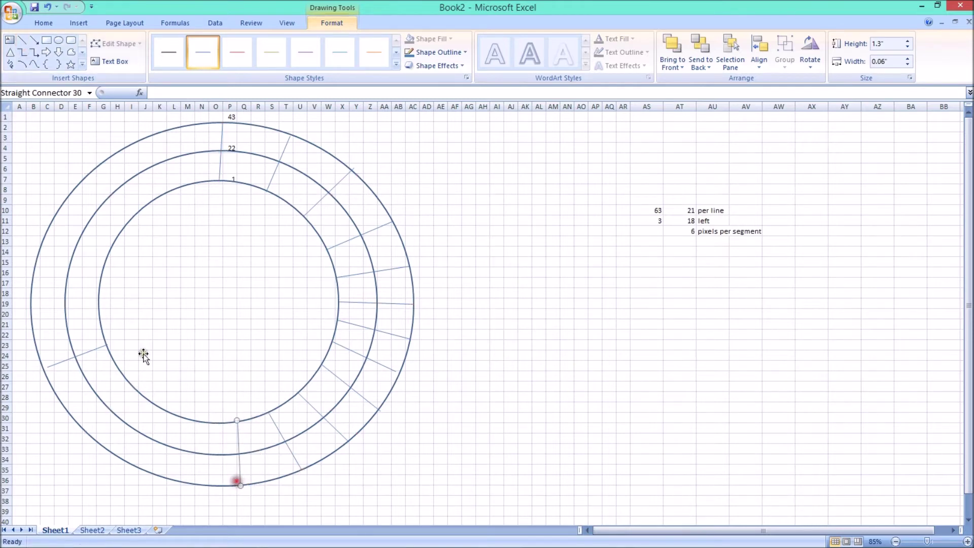
click(22, 39)
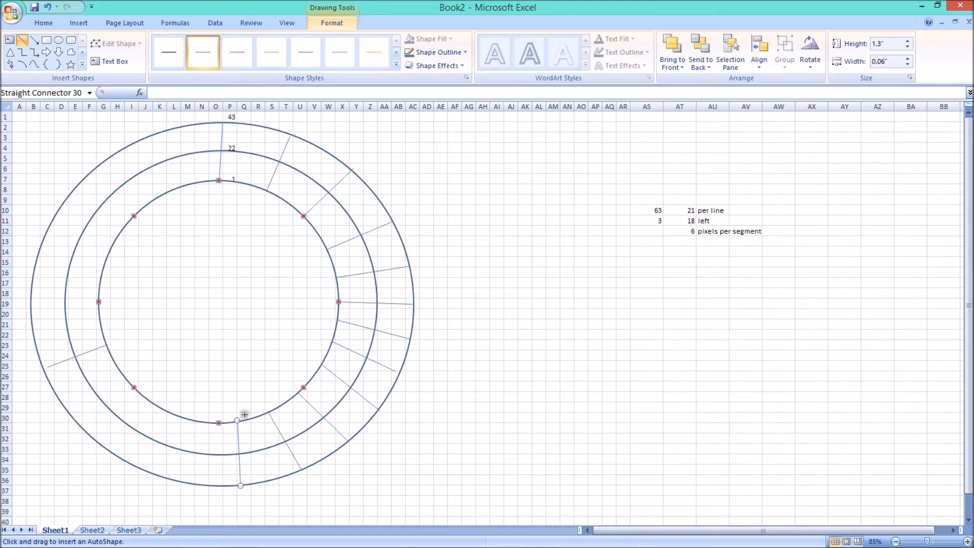
drag(207, 421, 188, 485)
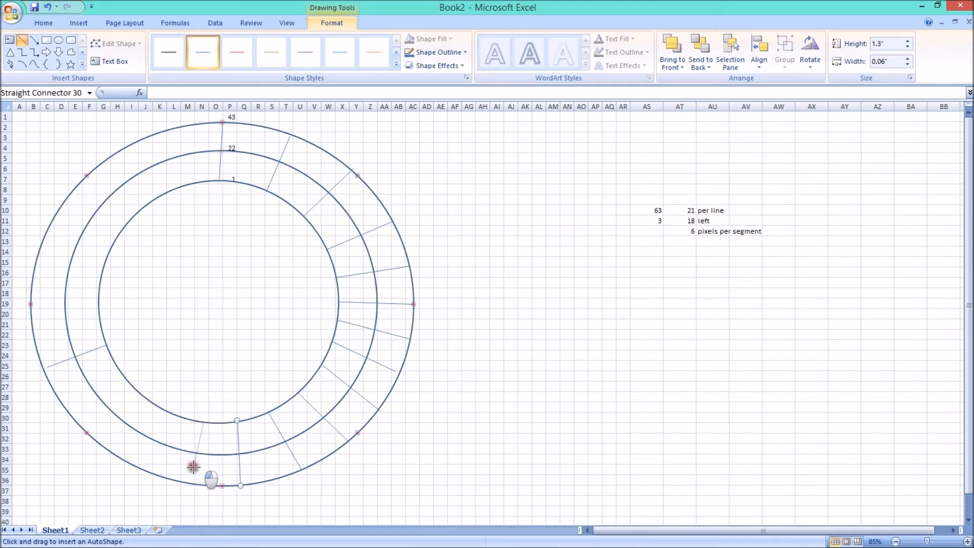
click(22, 40)
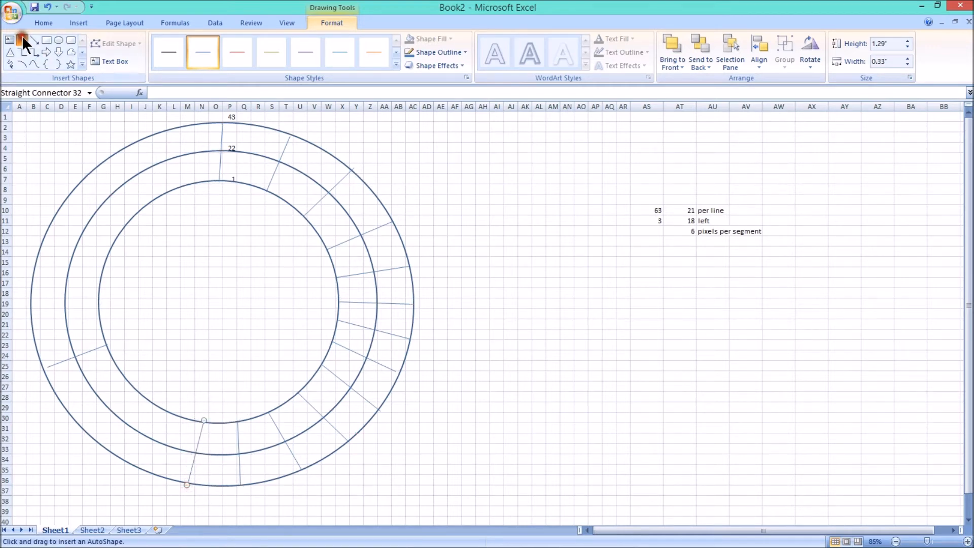
drag(158, 406, 111, 452)
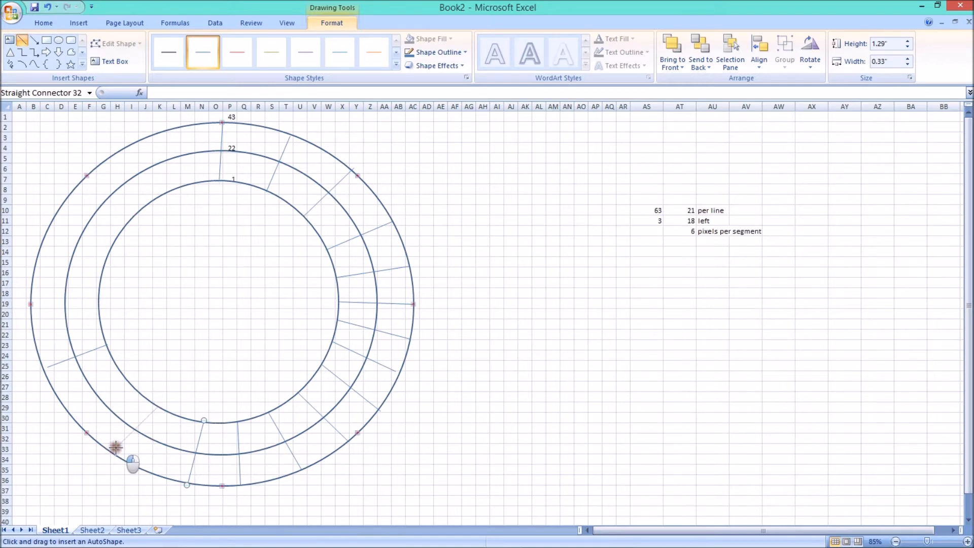
click(22, 39)
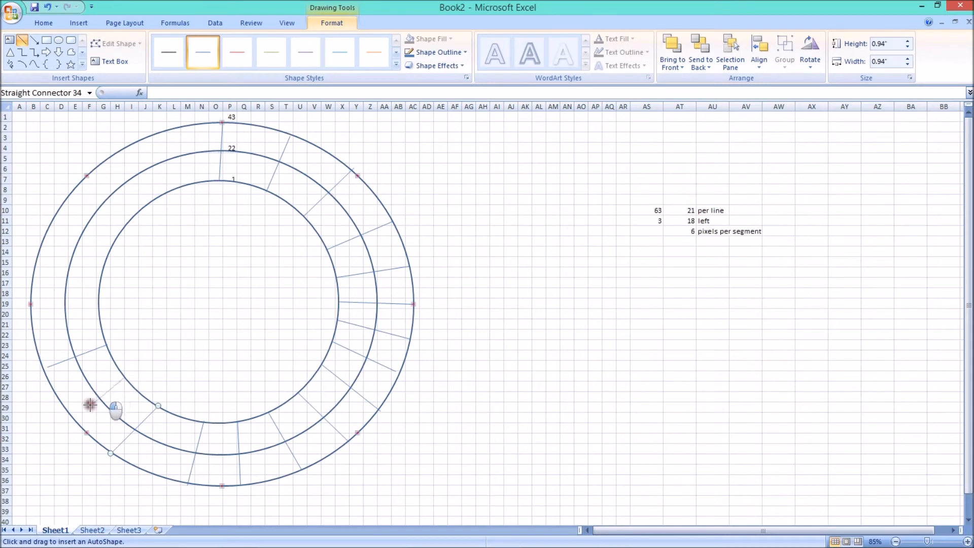
drag(124, 377, 66, 416)
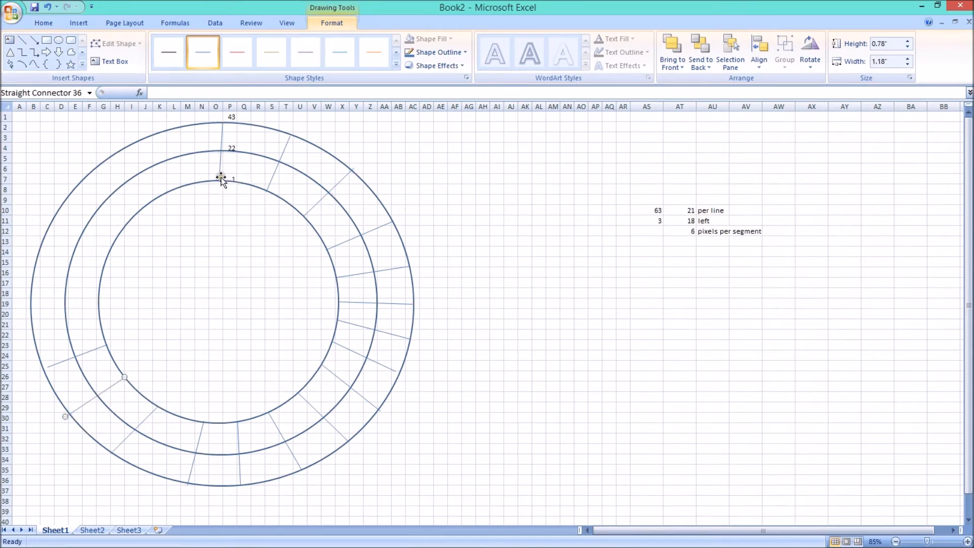
Step: Draw the remaining divider lines up the left side and across the upper left to the top
drag(221, 172, 219, 189)
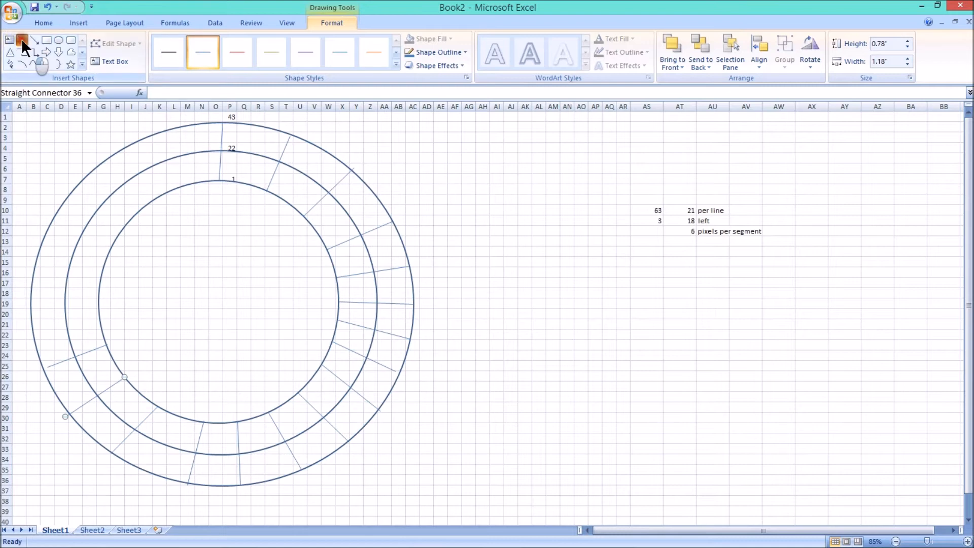
click(22, 42)
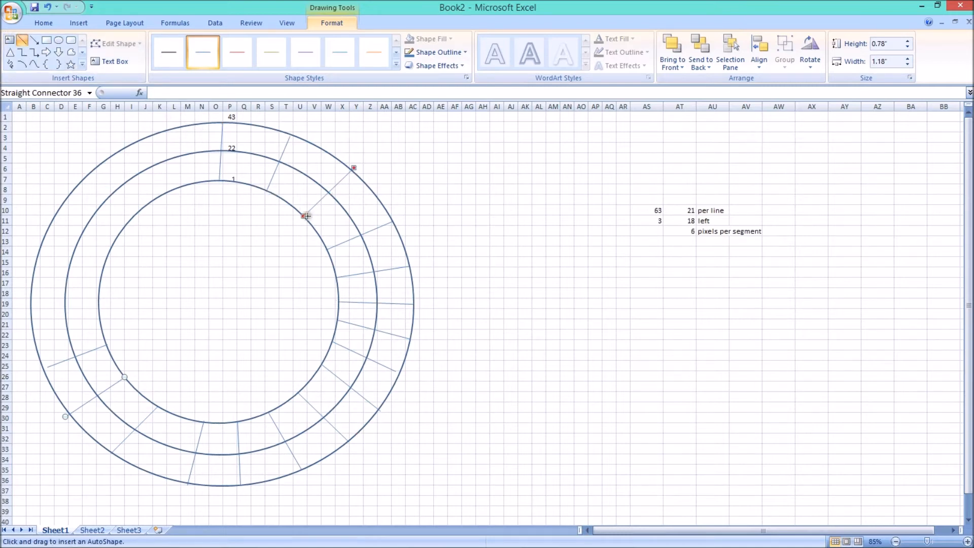
click(33, 168)
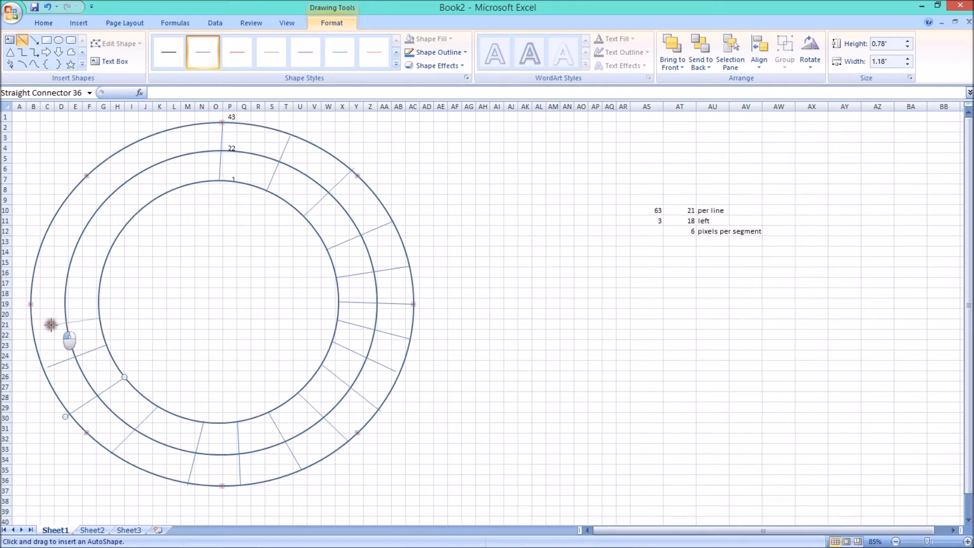
drag(99, 318, 34, 333)
click(28, 39)
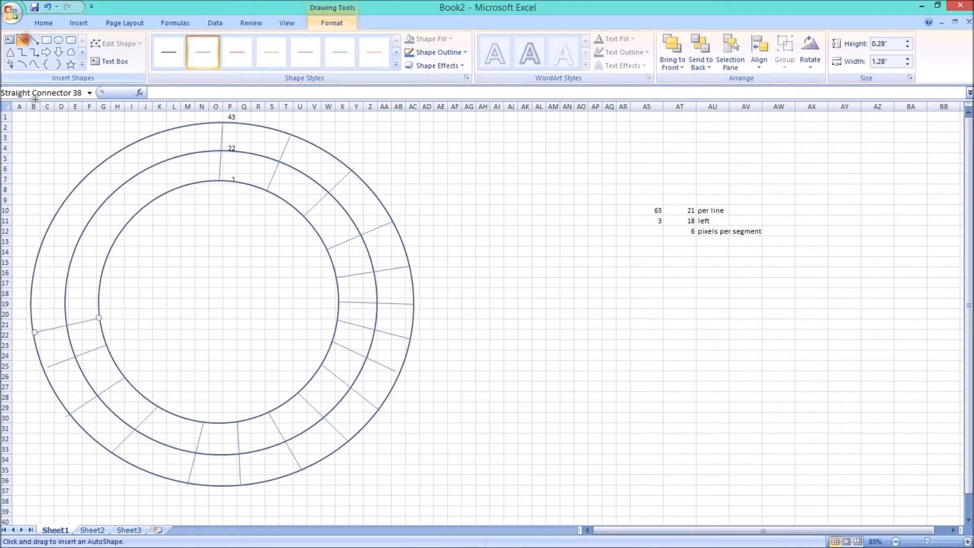
drag(43, 276, 99, 289)
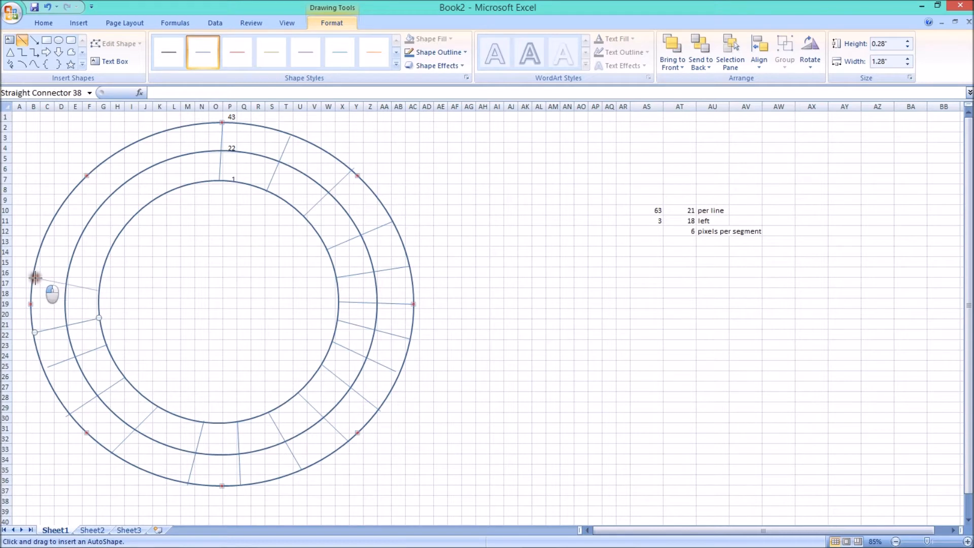
click(27, 44)
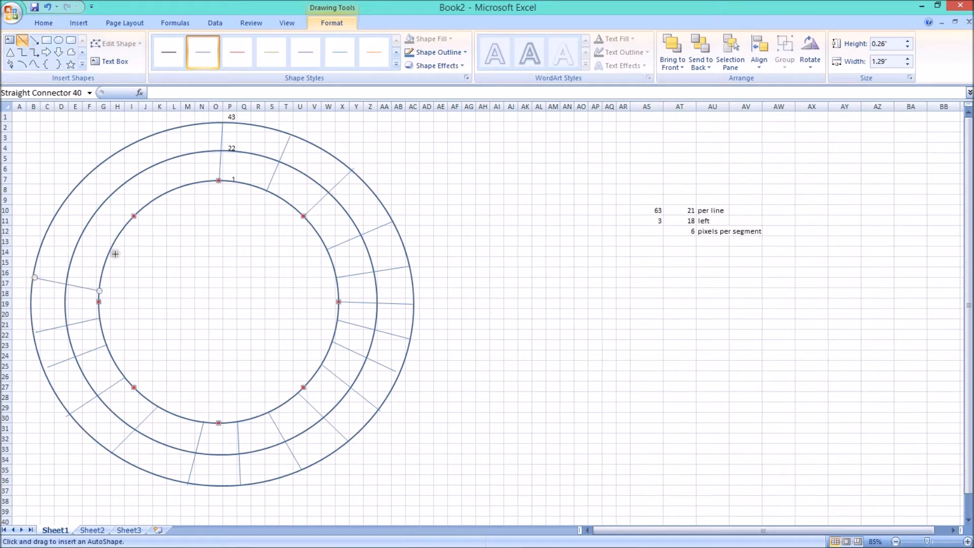
drag(107, 252, 43, 229)
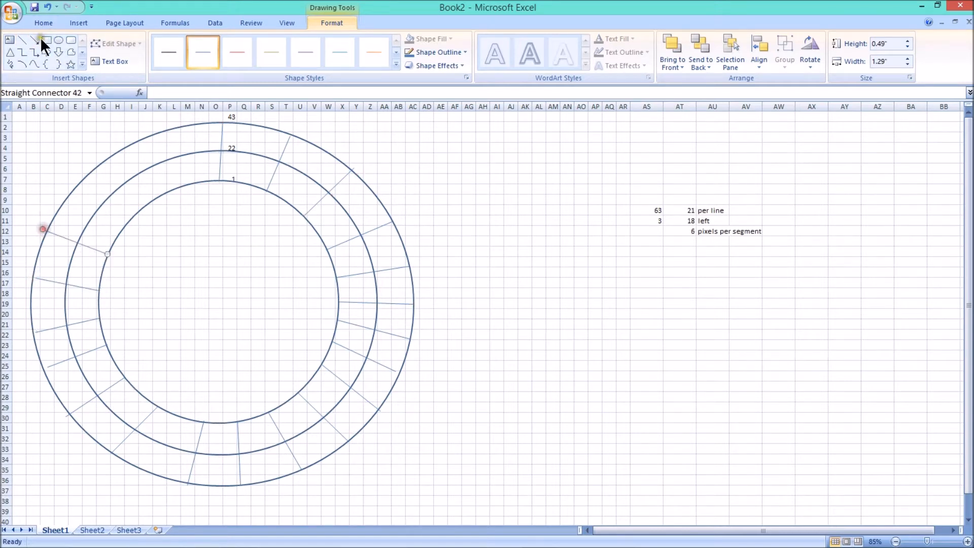
click(25, 43)
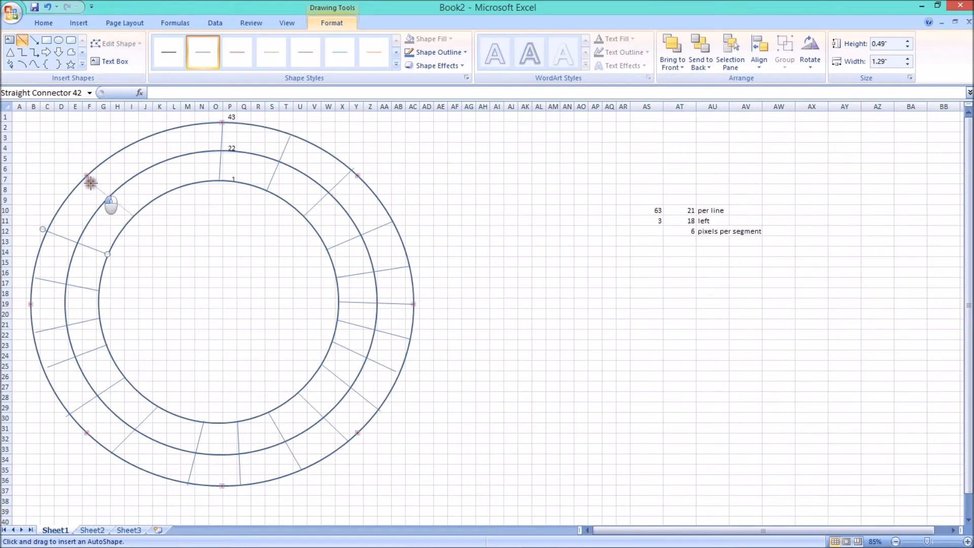
drag(82, 176, 134, 217)
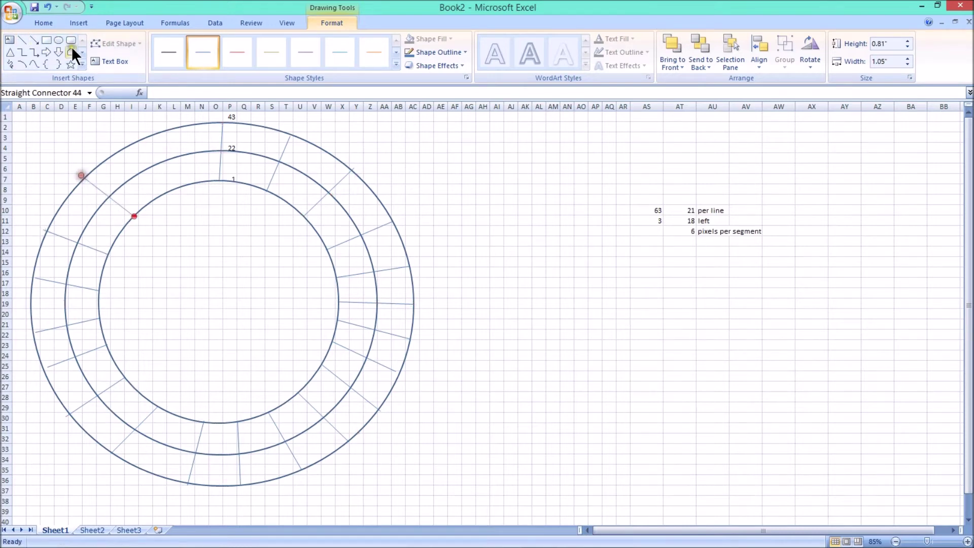
click(25, 40)
drag(158, 196, 124, 145)
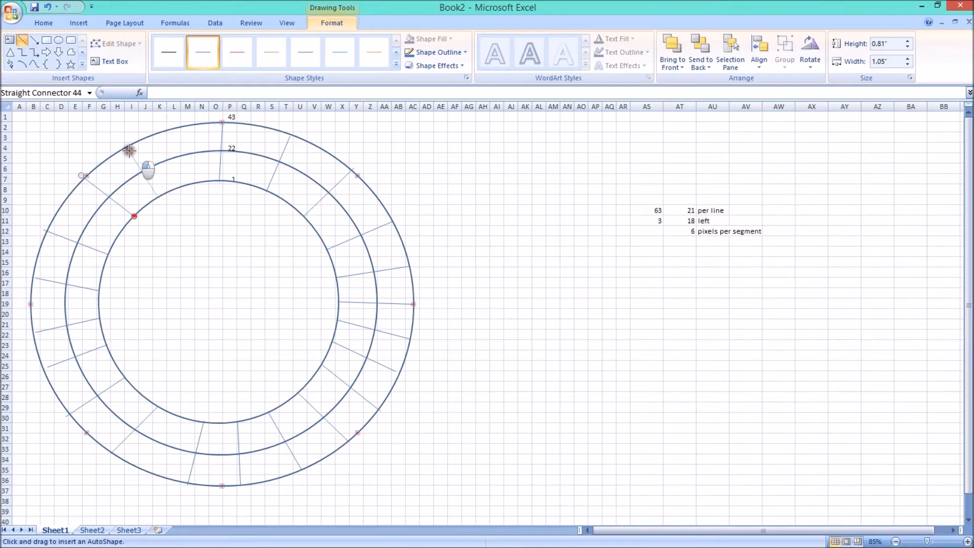
click(24, 39)
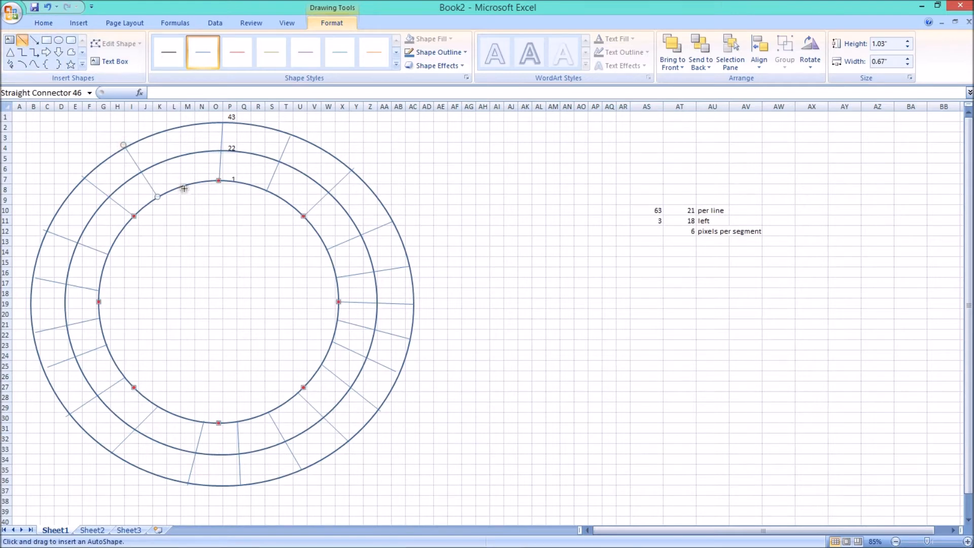
drag(186, 180, 168, 134)
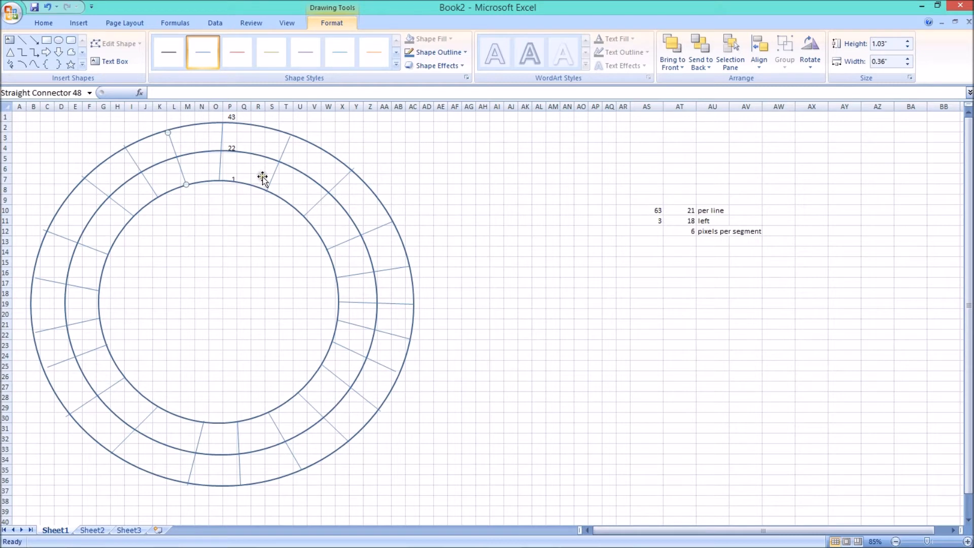
Step: Move and rotate the upper-right divider lines evenly into their slots, then return to the cells
drag(278, 170, 265, 164)
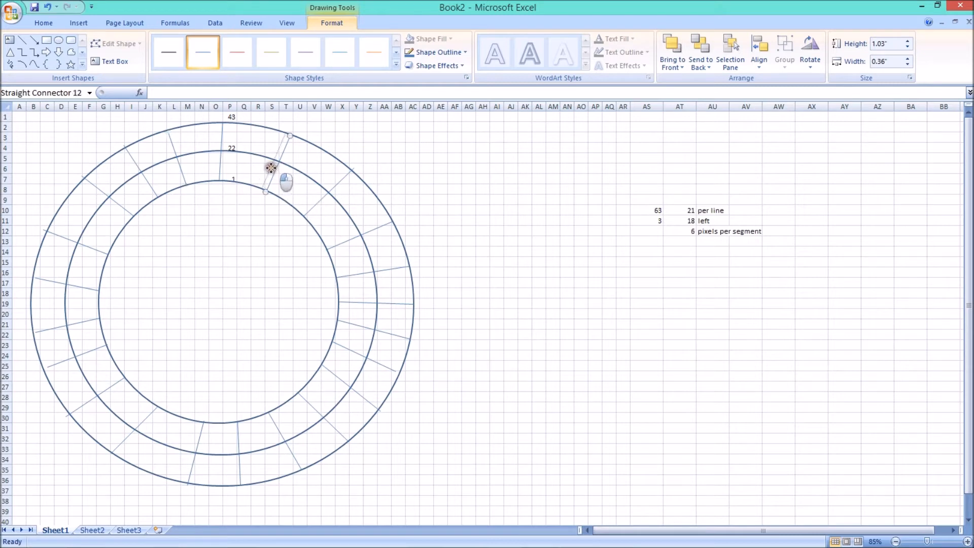
click(318, 204)
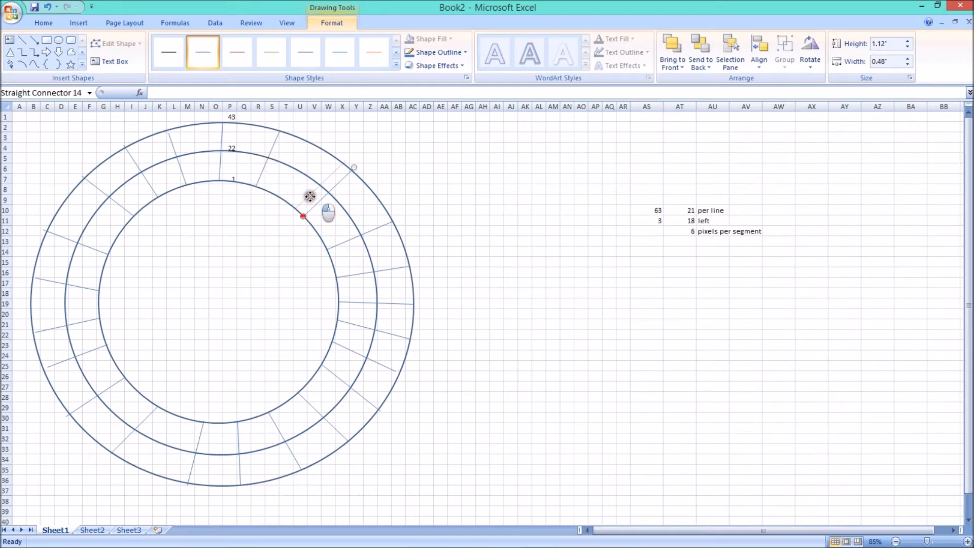
click(350, 240)
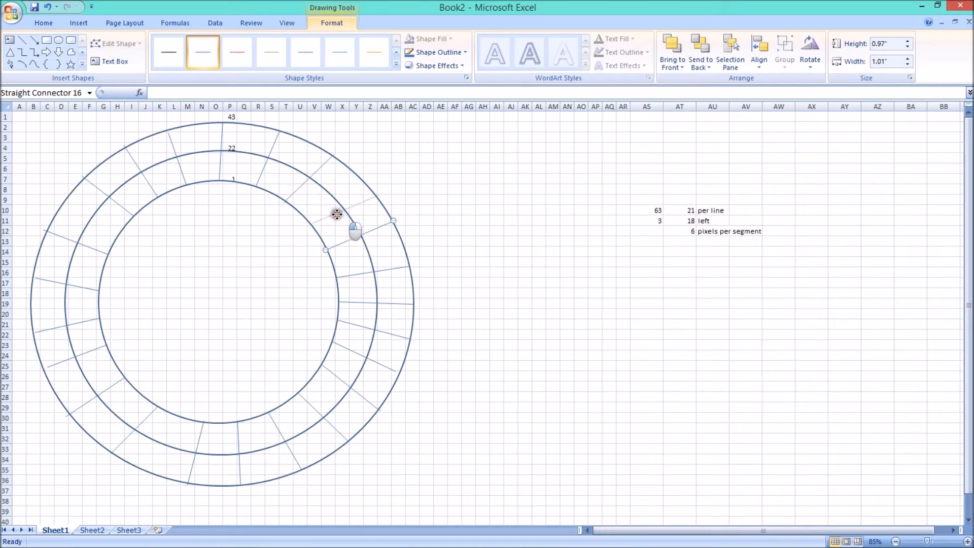
drag(331, 209, 319, 198)
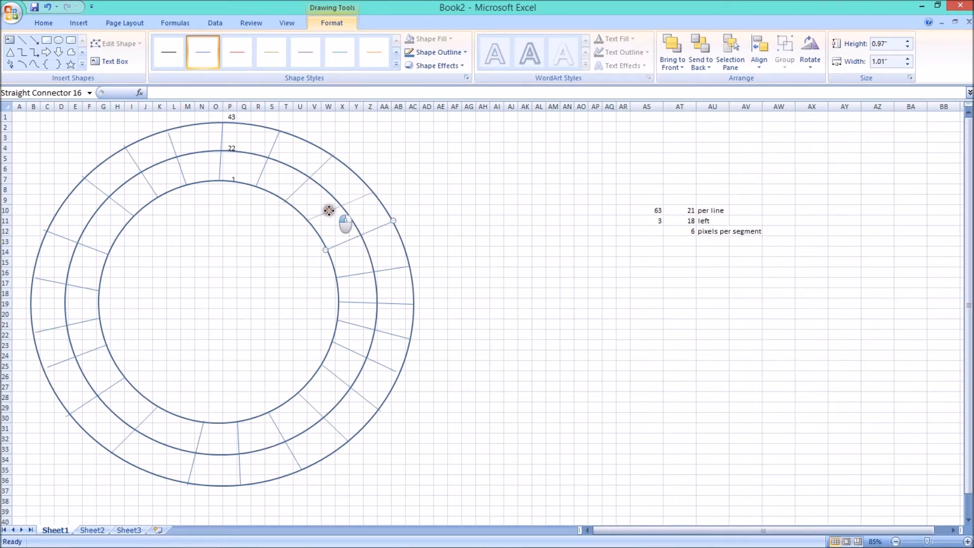
click(352, 277)
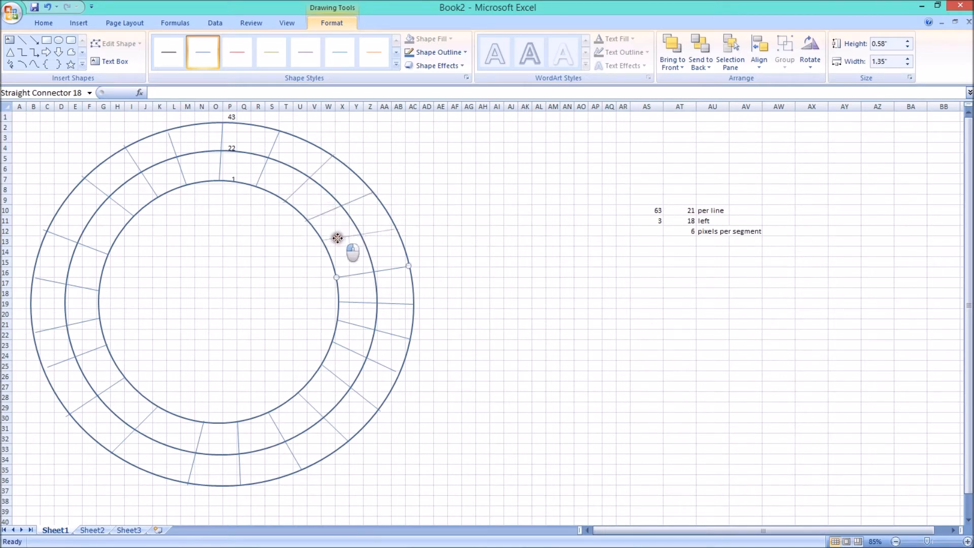
drag(393, 226, 366, 202)
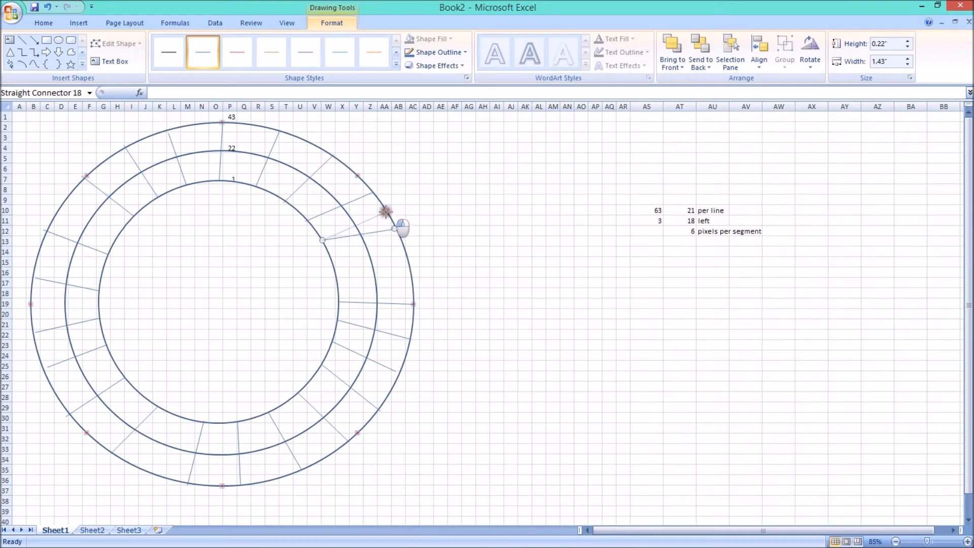
click(441, 189)
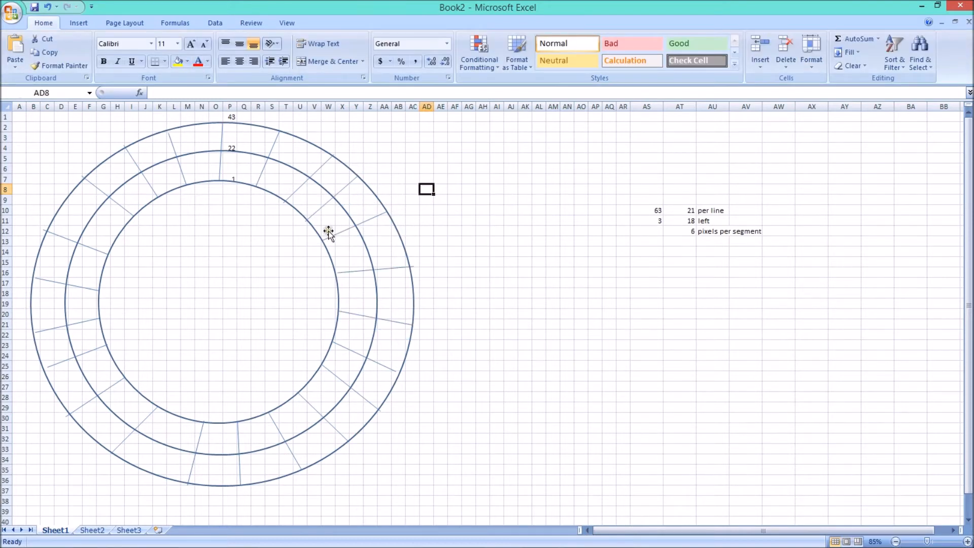
Step: Enter pixel numbers 2 through 12 in successive cells clockwise around the inner ring after the 1
key(Left)
key(Left)
key(Left)
key(Left)
key(Down)
key(Down)
key(Down)
key(Left)
key(Left)
key(Left)
key(Left)
key(Up)
key(Up)
key(Up)
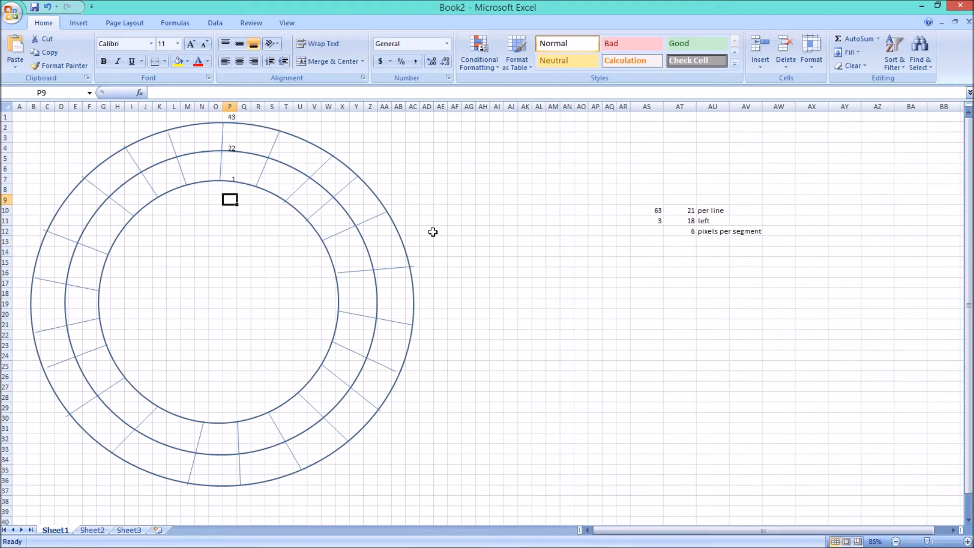
key(Up)
key(Up)
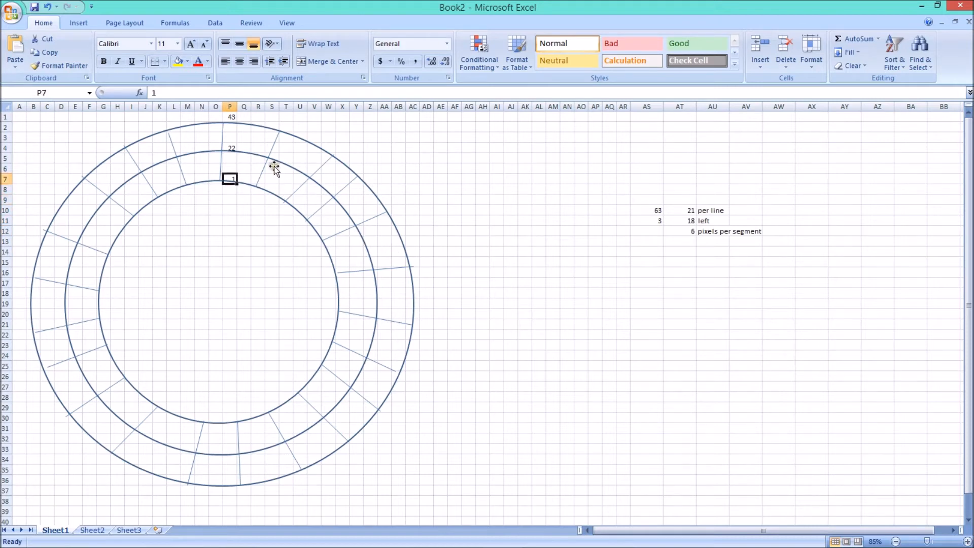
click(258, 189)
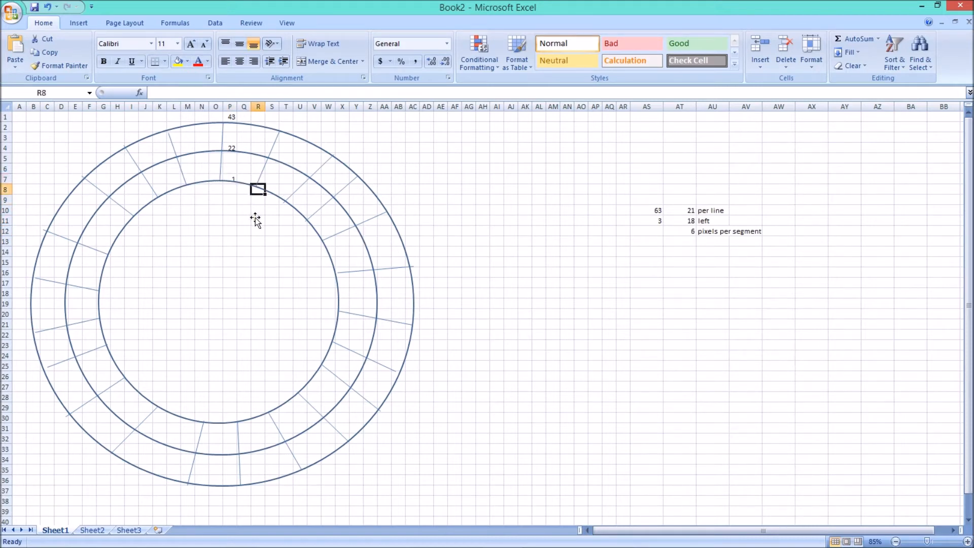
text(2)
key(Return)
key(Right)
key(Right)
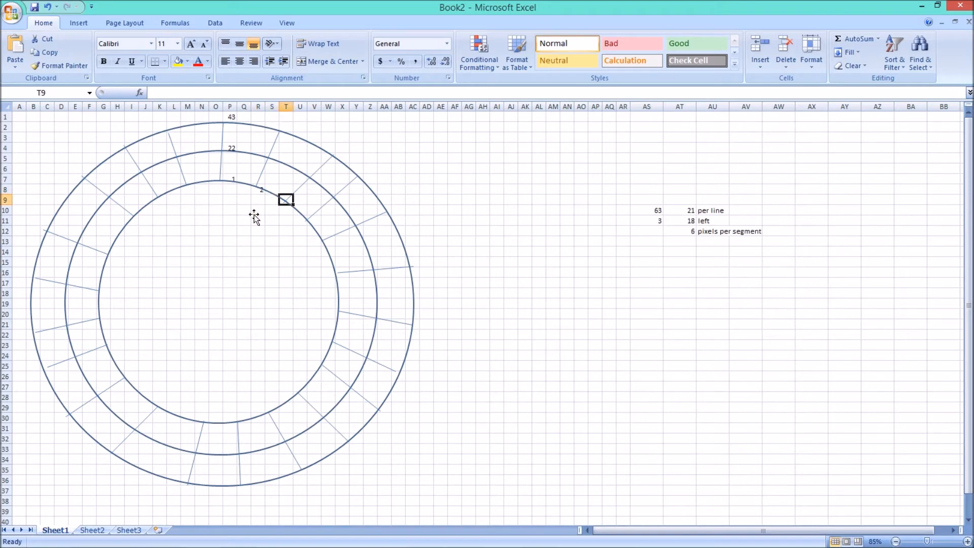
text(3)
key(Return)
key(Down)
key(Right)
key(Right)
text(4)
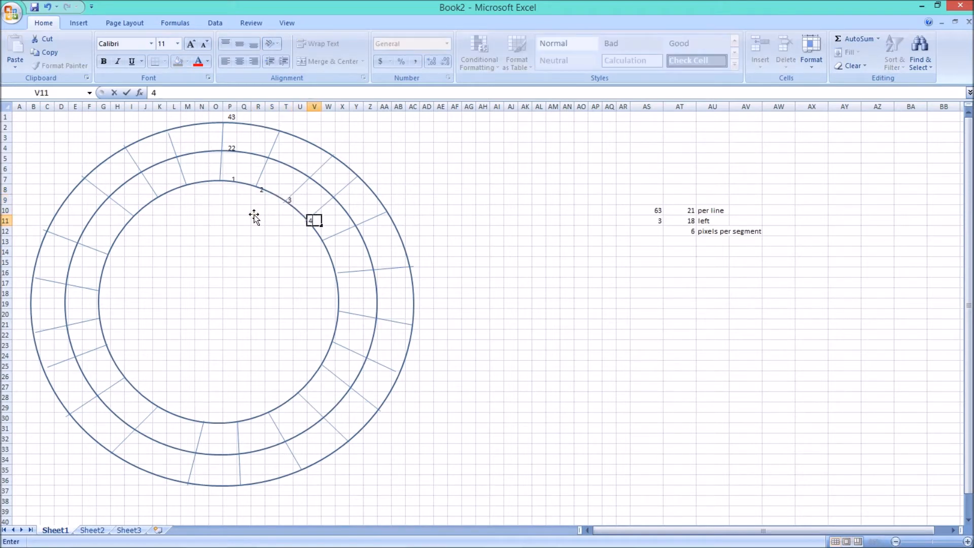
key(Return)
key(Down)
text(5)
key(Return)
key(Down)
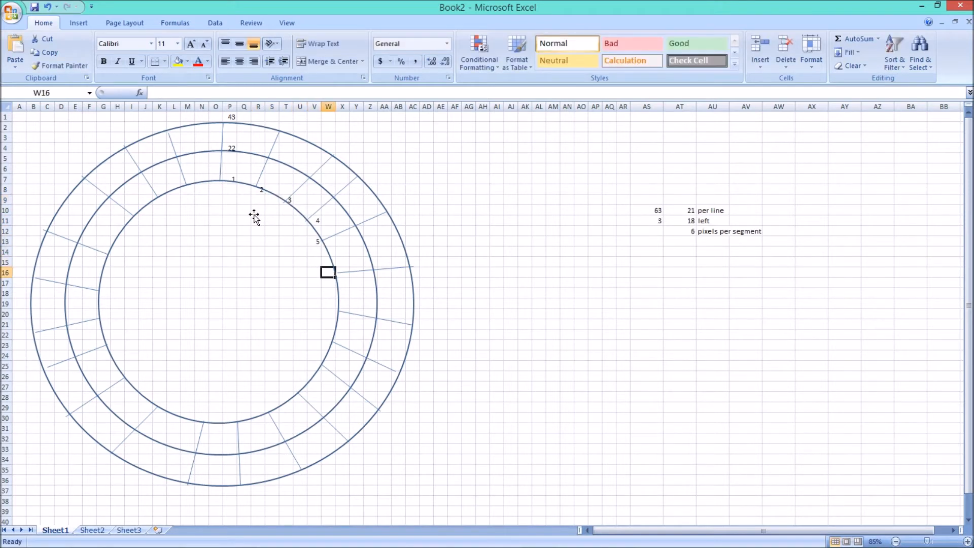
key(Right)
key(Right)
key(Down)
text(6)
key(Return)
key(Down)
key(Down)
key(Down)
text(7)
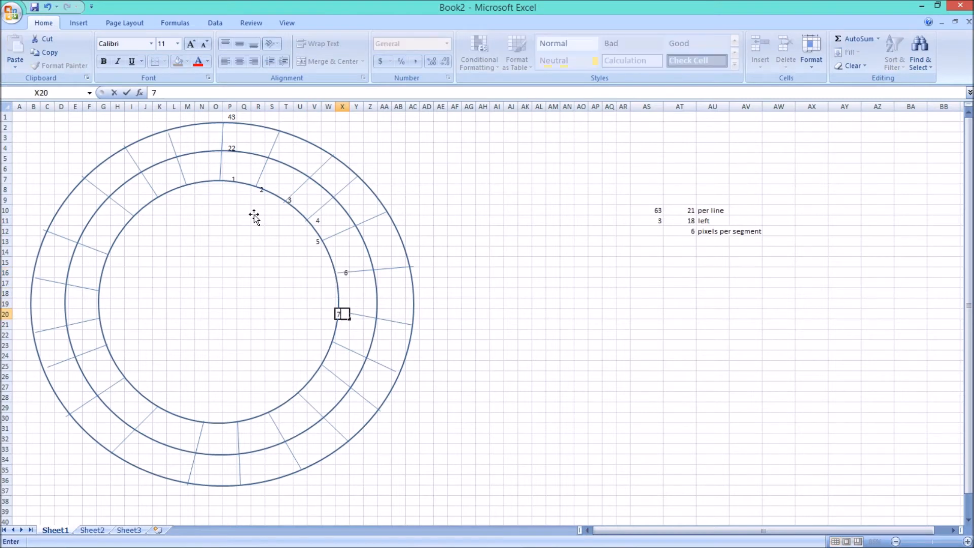
key(Return)
key(Down)
key(Down)
key(Left)
text(8)
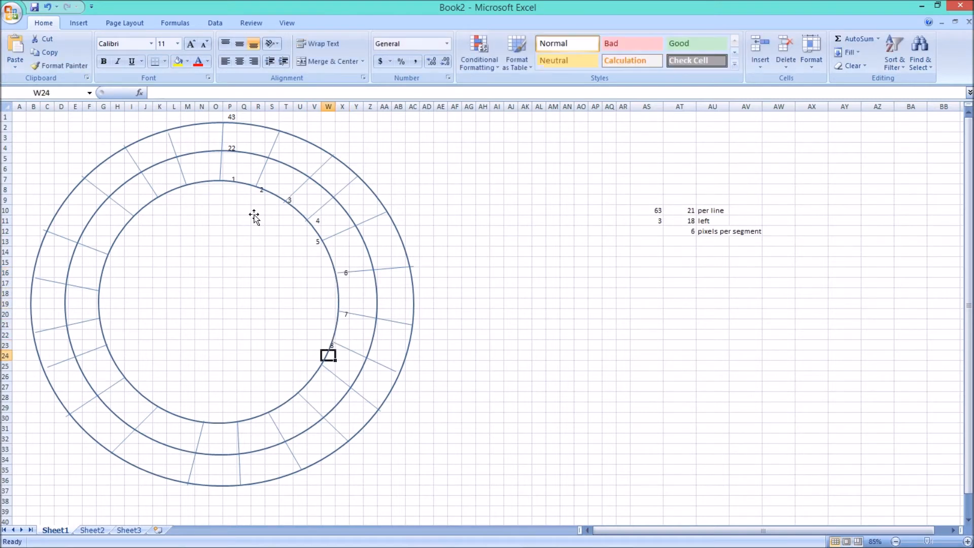
key(Return)
key(Down)
key(Left)
text(9)
key(Return)
key(Down)
key(Left)
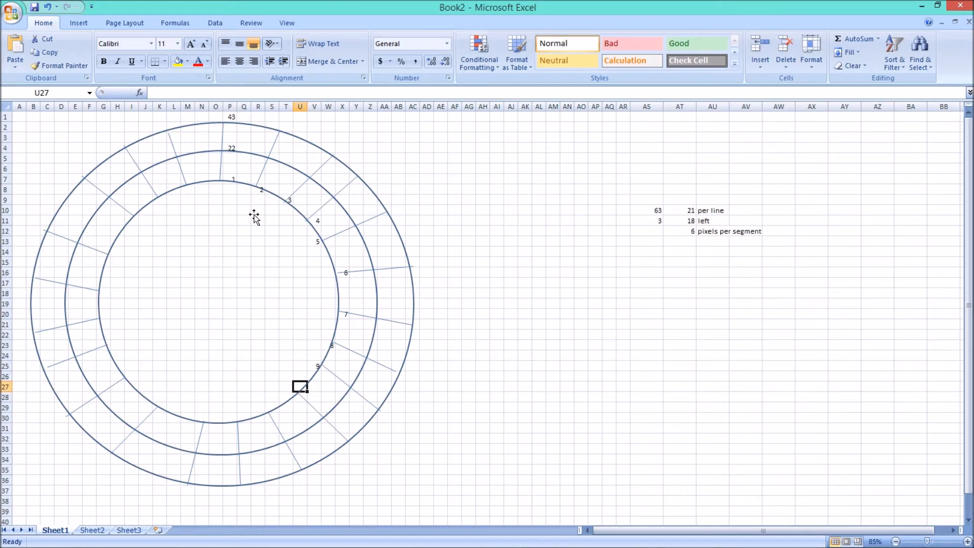
key(Down)
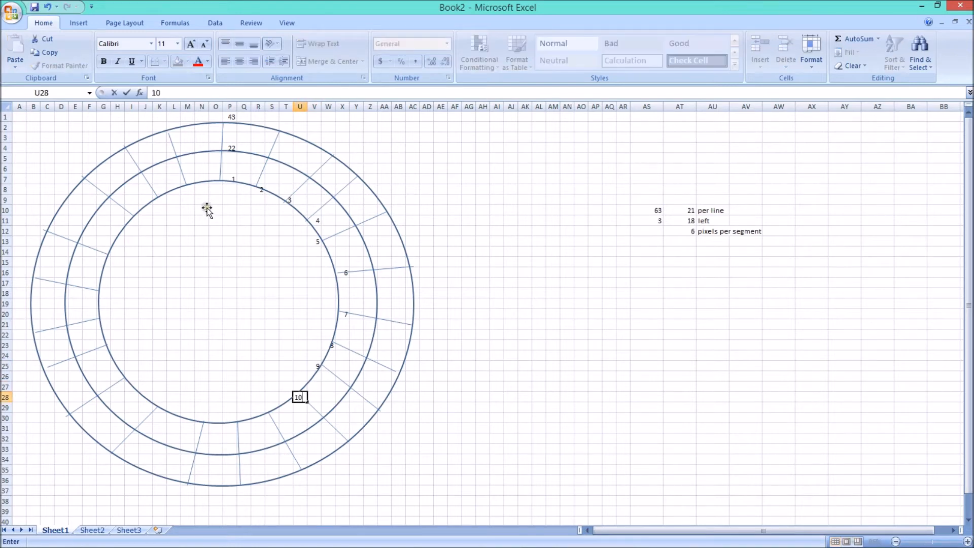
text(10)
key(Return)
key(Left)
key(Left)
key(Down)
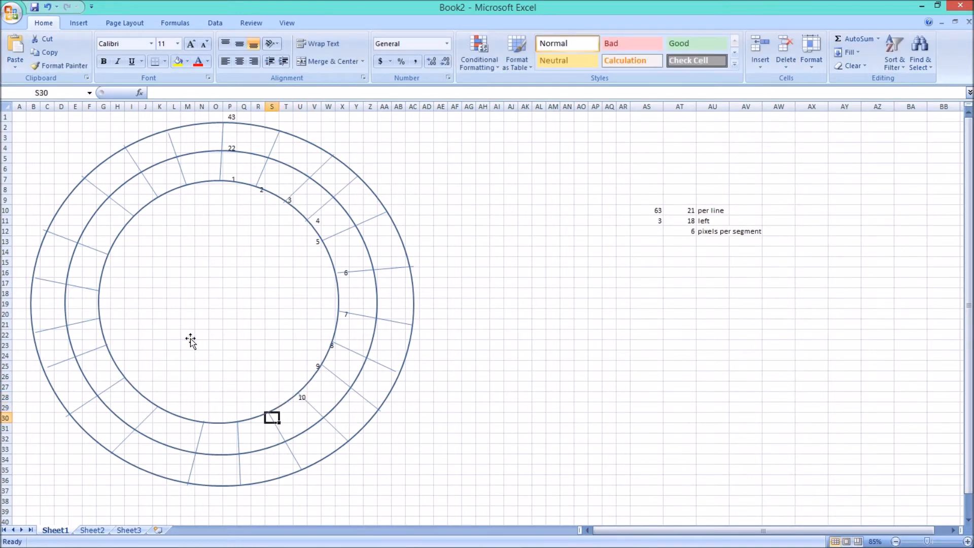
text(11)
key(Return)
key(Left)
key(Left)
key(Left)
text(12)
key(Return)
click(202, 178)
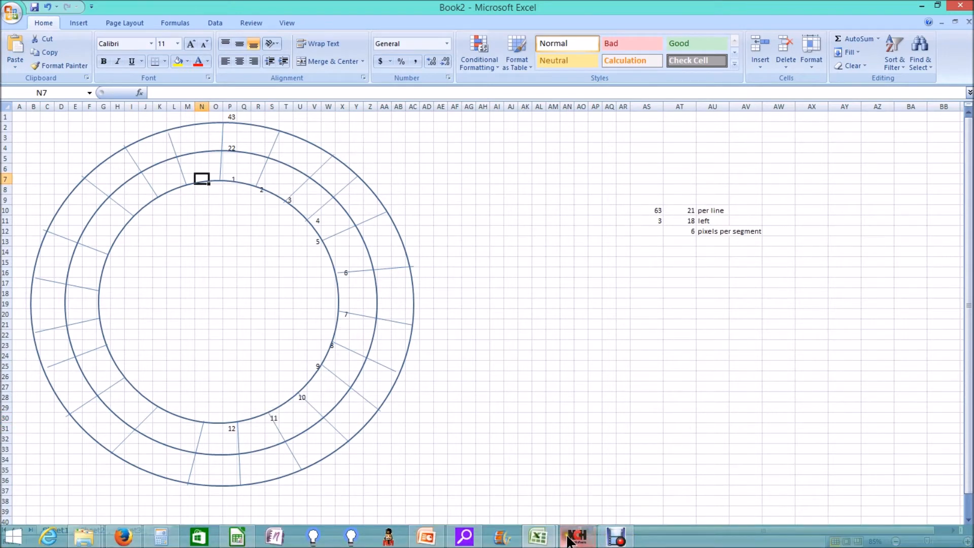
mouse_move(538, 537)
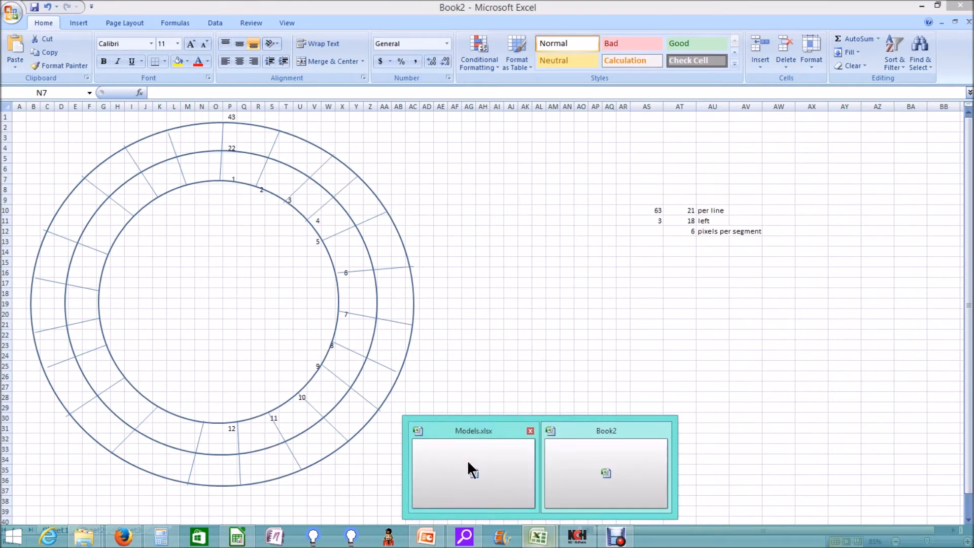
click(468, 461)
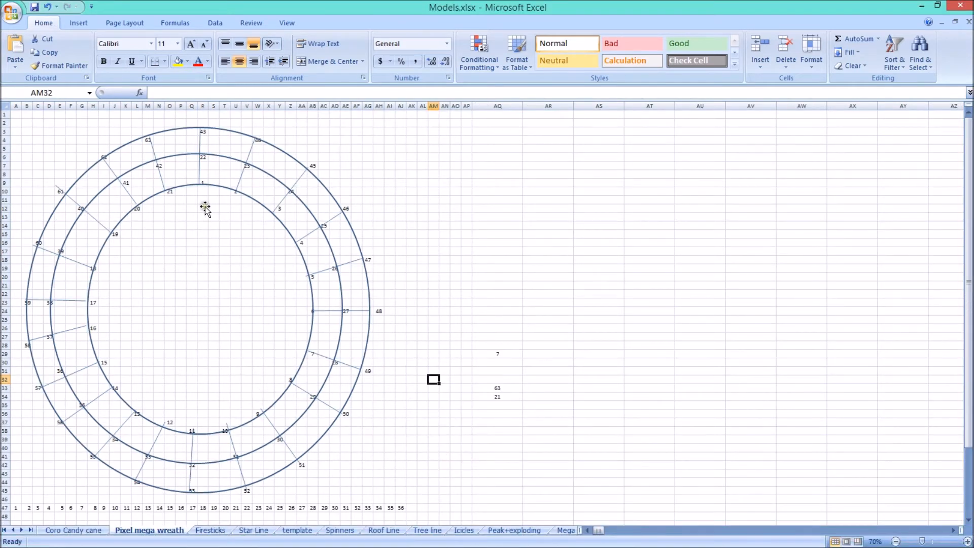
Step: On the Pixel mega wreath sheet of Models.xlsx, select A1:AJ47 and copy the whole wreath grid
click(377, 199)
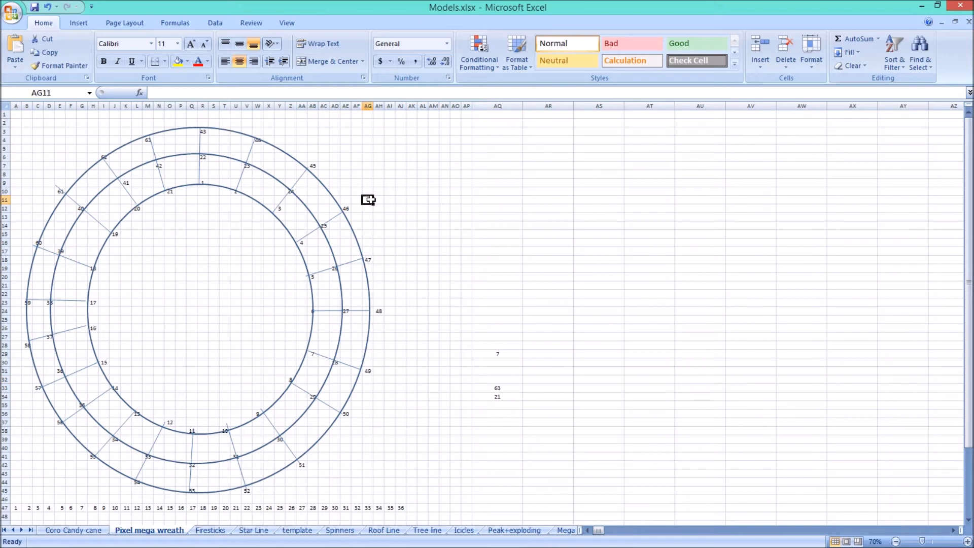
click(357, 199)
key(ctrl+Left)
key(ctrl+Left)
key(ctrl+Left)
key(ctrl+Left)
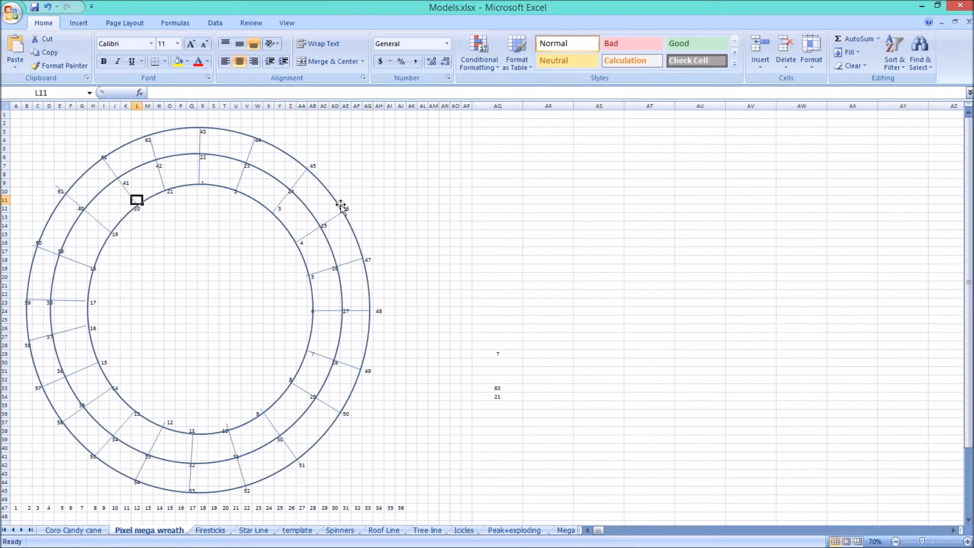
key(Right)
key(Right)
key(Right)
key(Right)
key(Right)
key(Right)
key(Up)
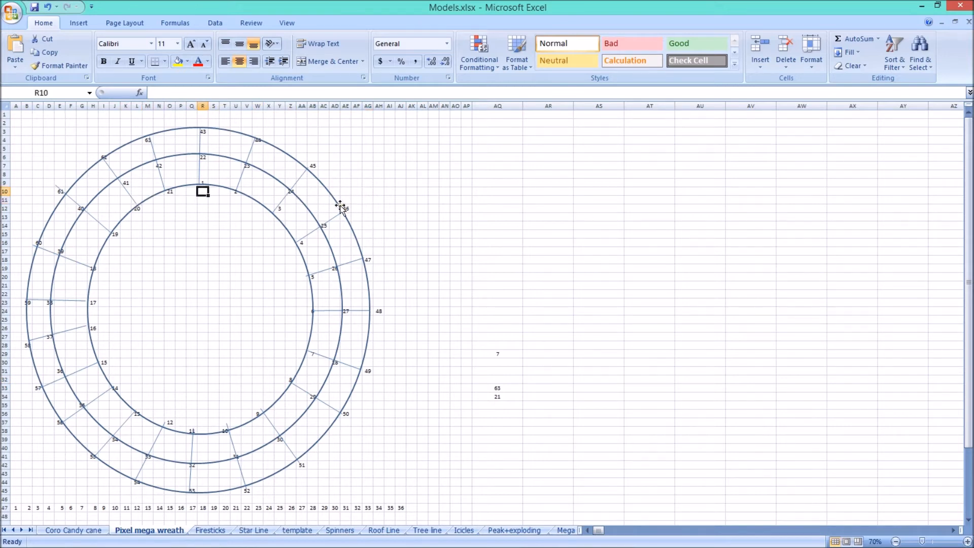
key(Up)
key(Up)
key(Up)
key(Up)
key(Up)
key(Up)
key(Up)
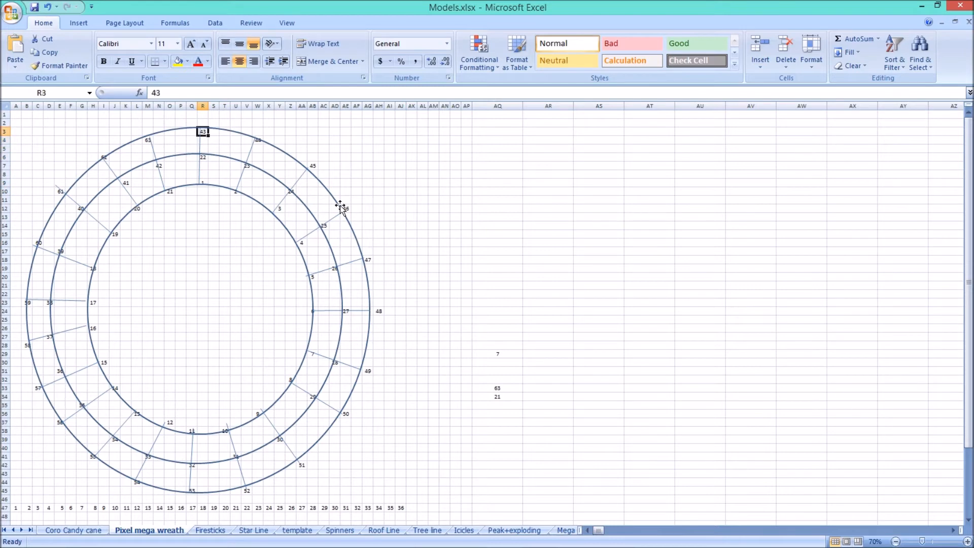
key(Right)
key(Right)
key(Right)
key(Right)
key(Right)
key(Right)
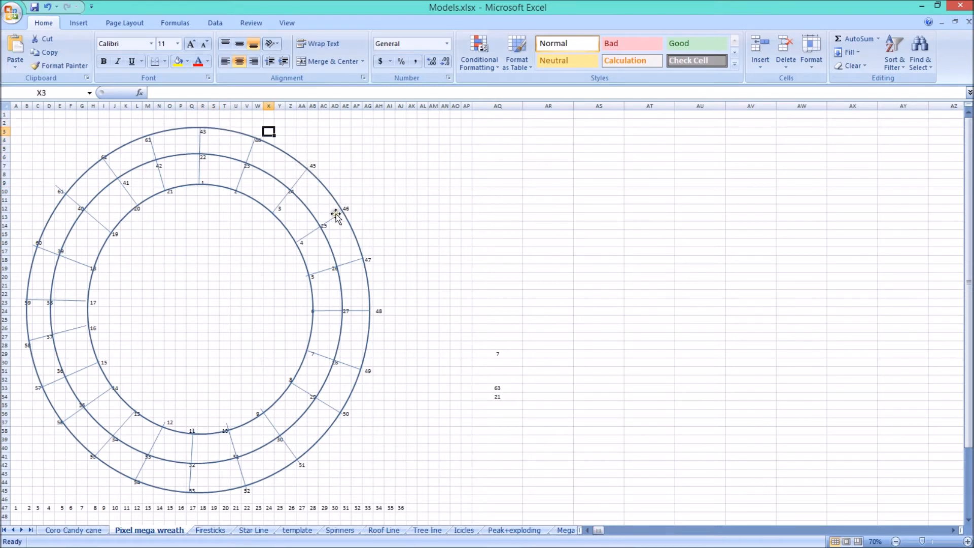
key(Home)
key(Up)
key(Up)
key(Up)
key(Up)
key(Up)
key(Up)
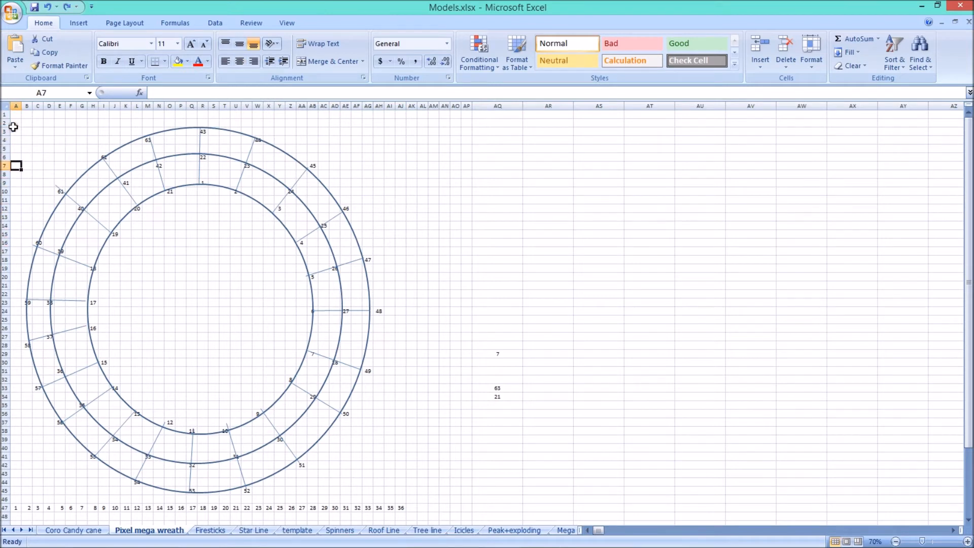
mouse_move(19, 114)
mouse_down()
mouse_move(401, 442)
mouse_move(406, 503)
mouse_up()
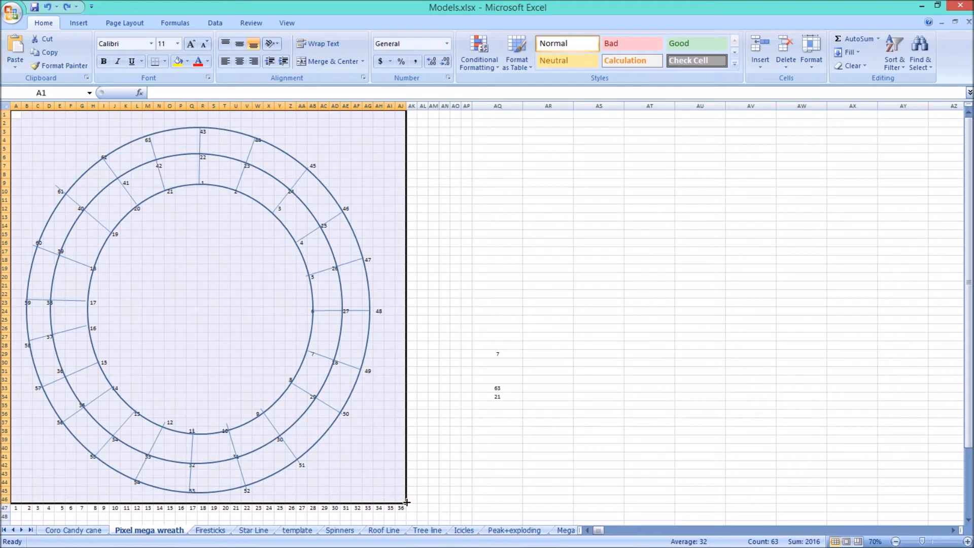
key(ctrl+c)
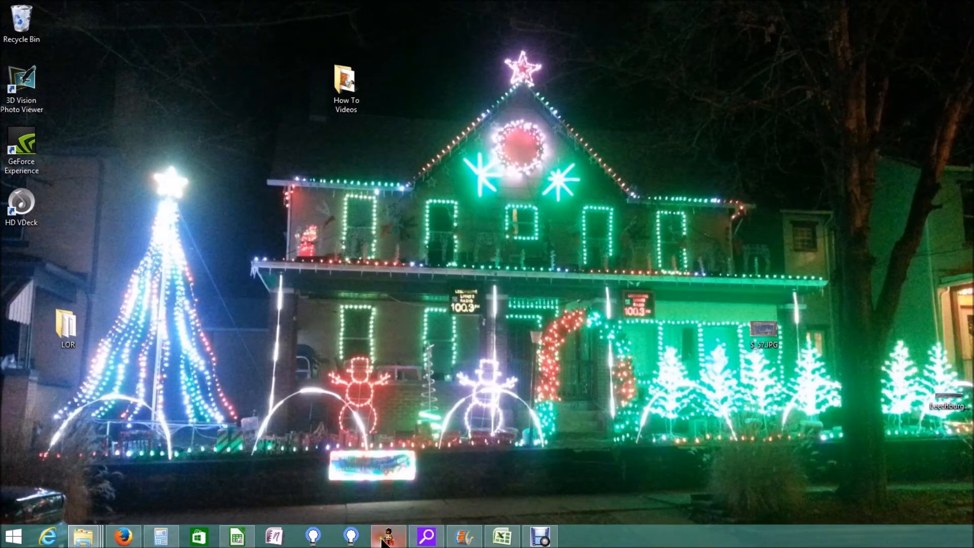
Step: Bring xLights forward on its Preview tab and show the Model List with both wreath models
click(389, 537)
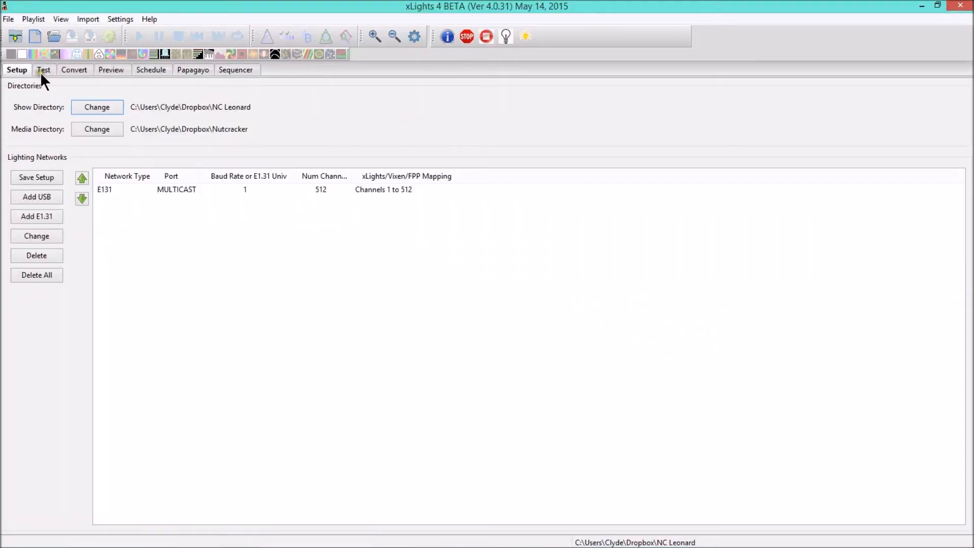
click(99, 69)
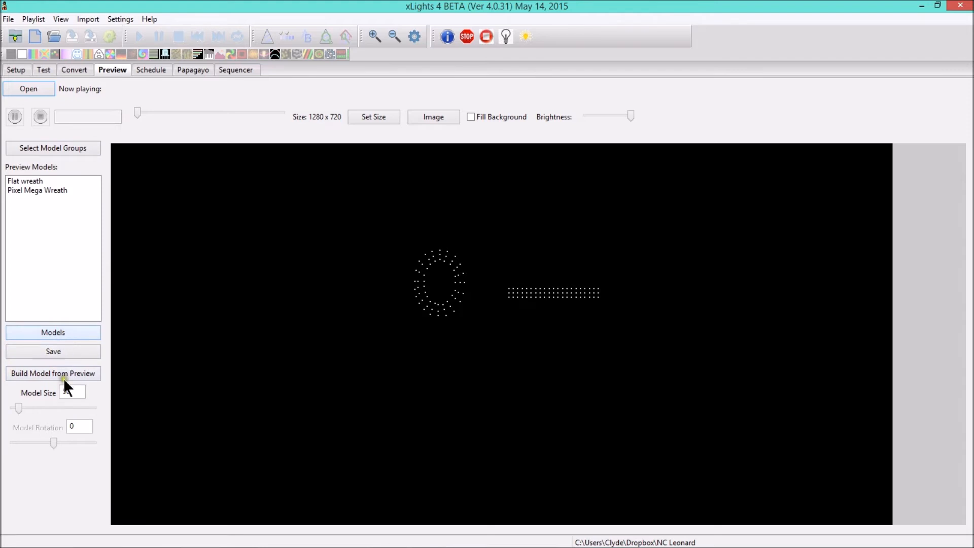
click(51, 332)
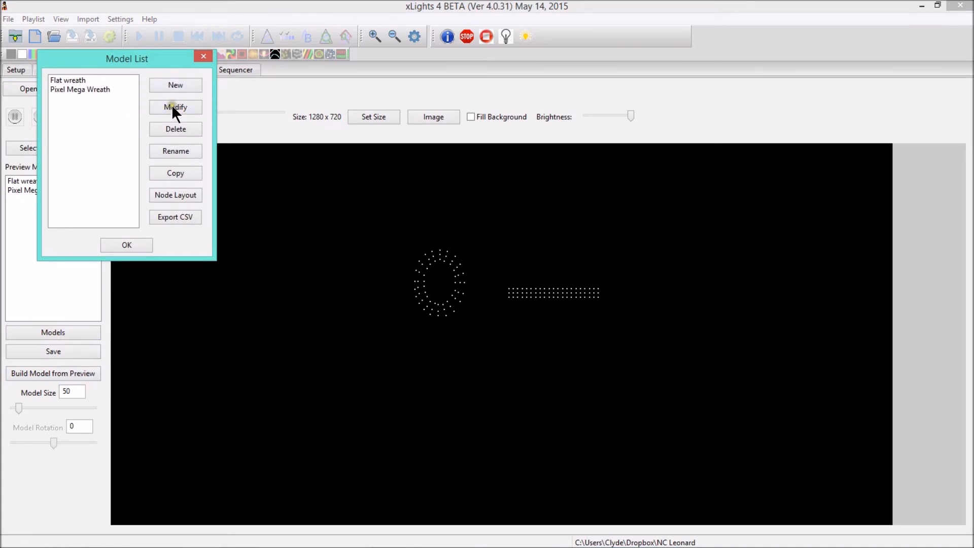
Step: Create a new model displayed as Custom, keeping RGB Nodes as the string type
click(168, 90)
text(Mega Pixel wreath GECE)
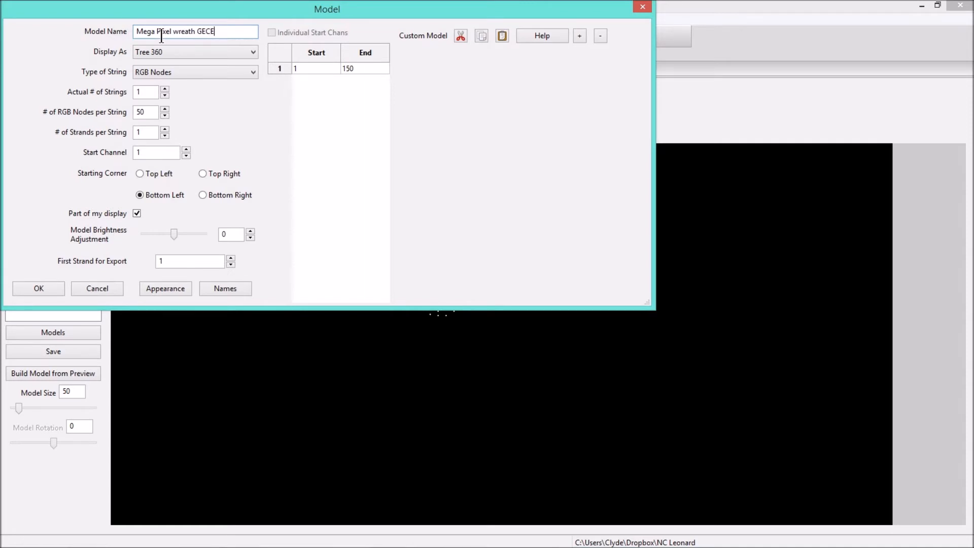
click(137, 53)
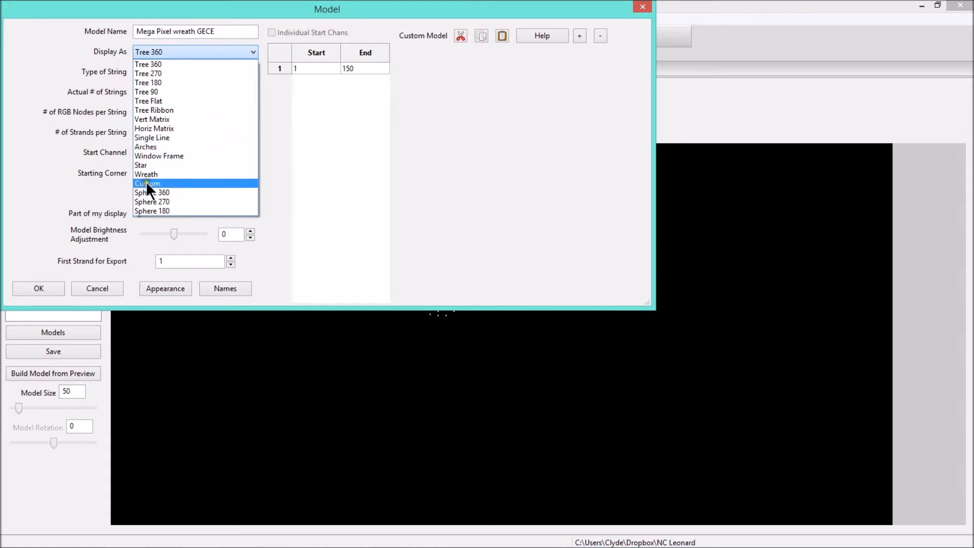
click(146, 183)
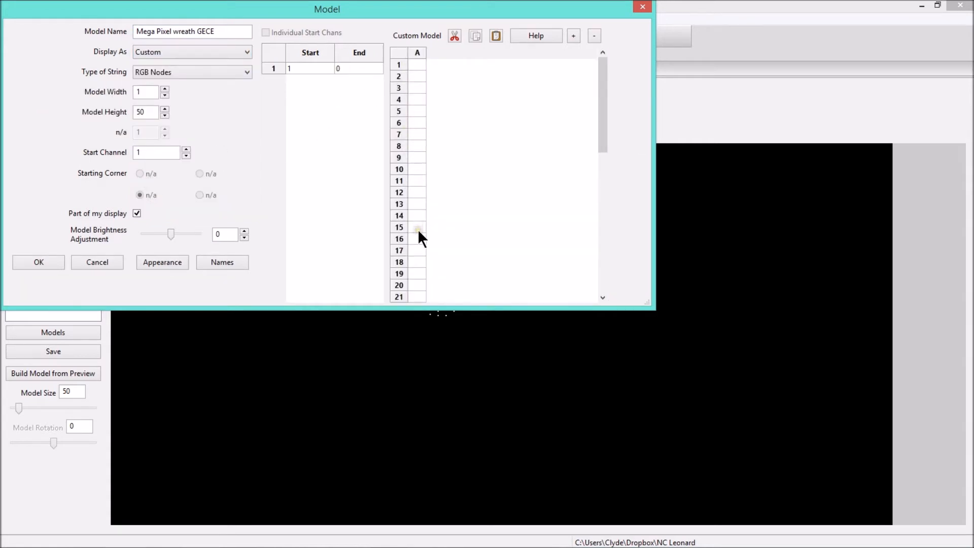
click(153, 72)
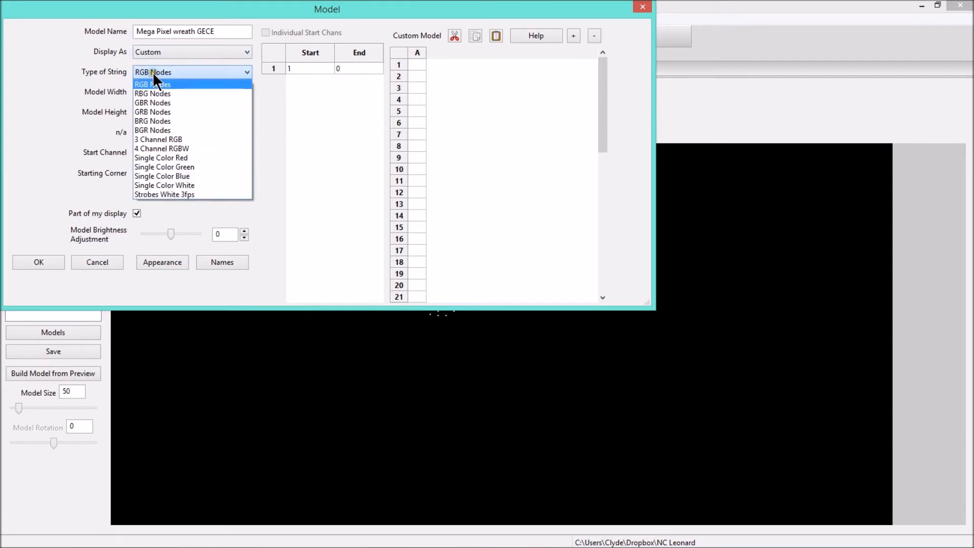
click(153, 72)
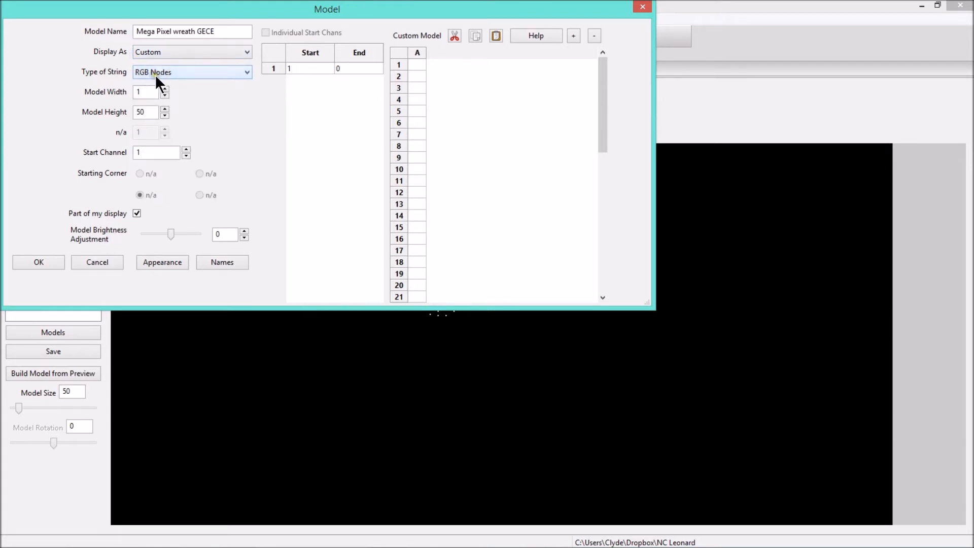
Step: Set Model Width and Height to 45, enlarge the dialog and zoom out to show the full grid
drag(148, 92, 129, 95)
text(45)
double_click(144, 112)
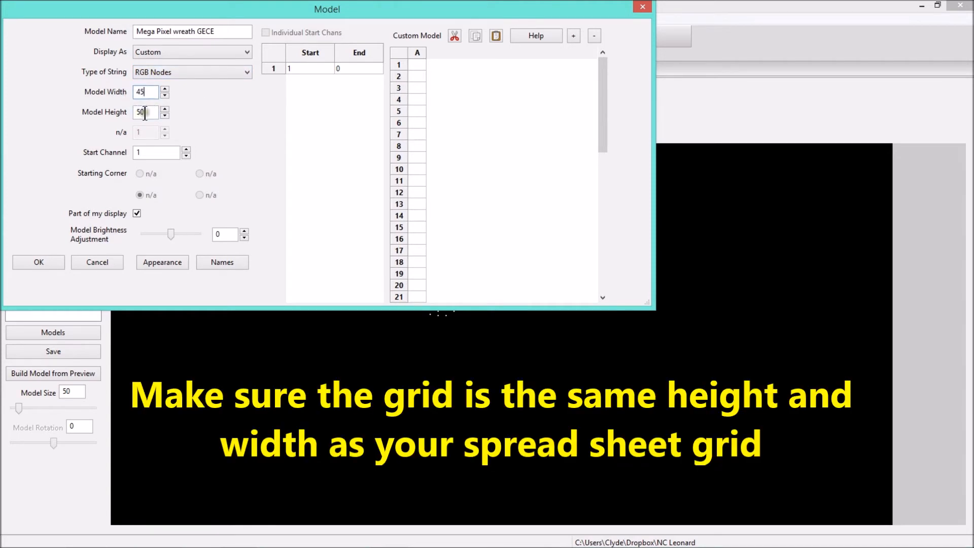
text(45)
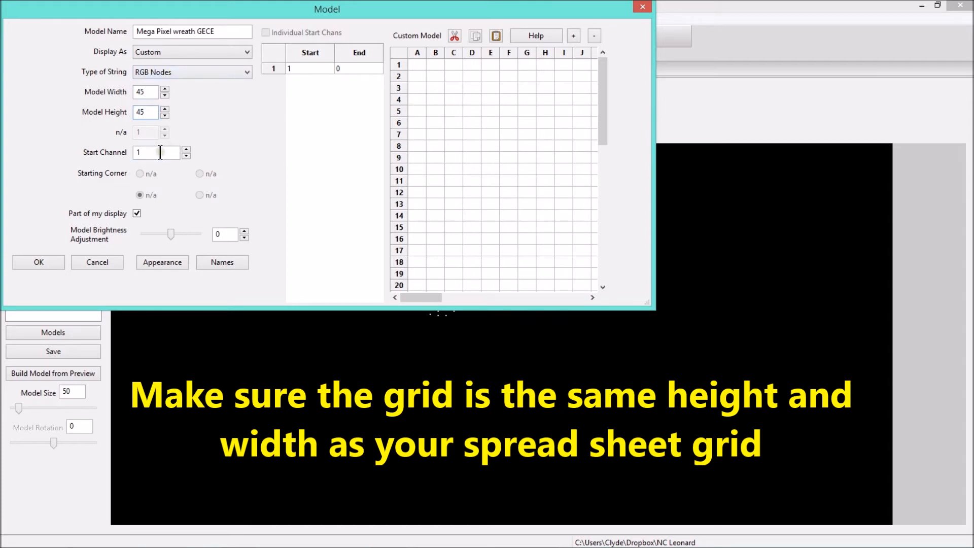
click(159, 152)
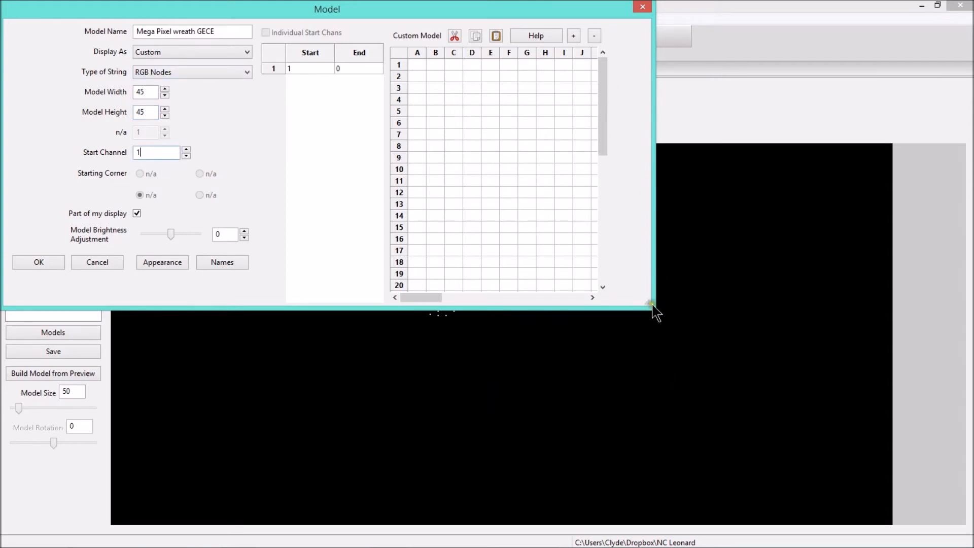
mouse_move(648, 302)
mouse_down()
mouse_move(947, 453)
mouse_move(941, 448)
mouse_up()
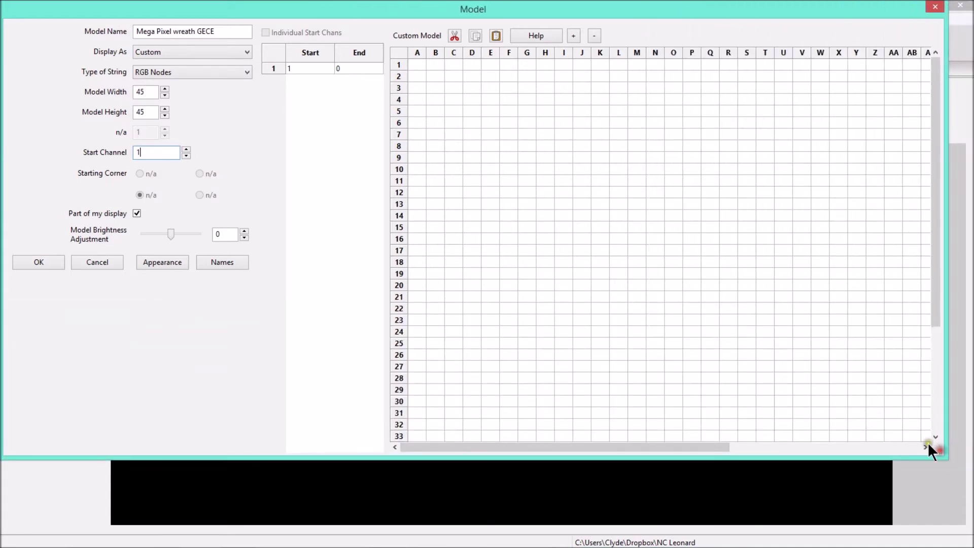
click(595, 35)
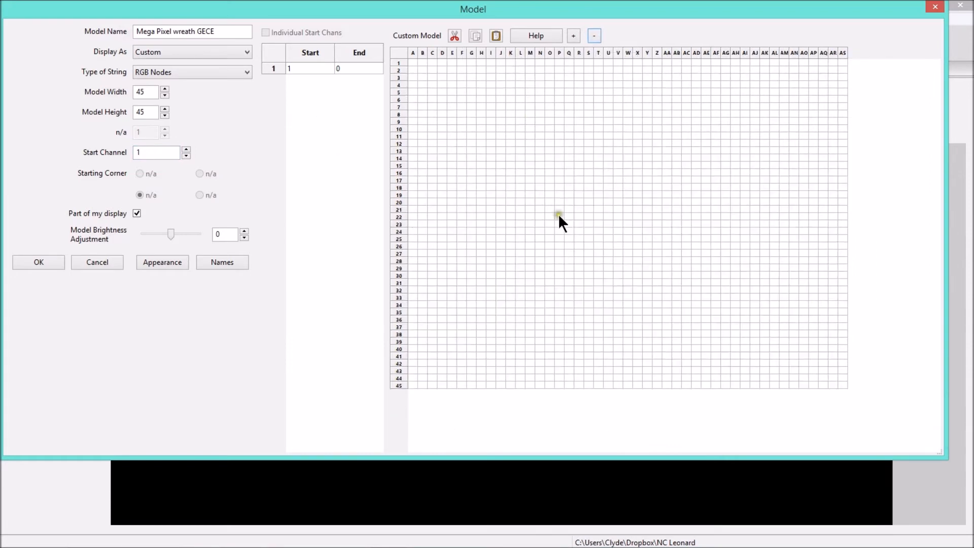
click(146, 151)
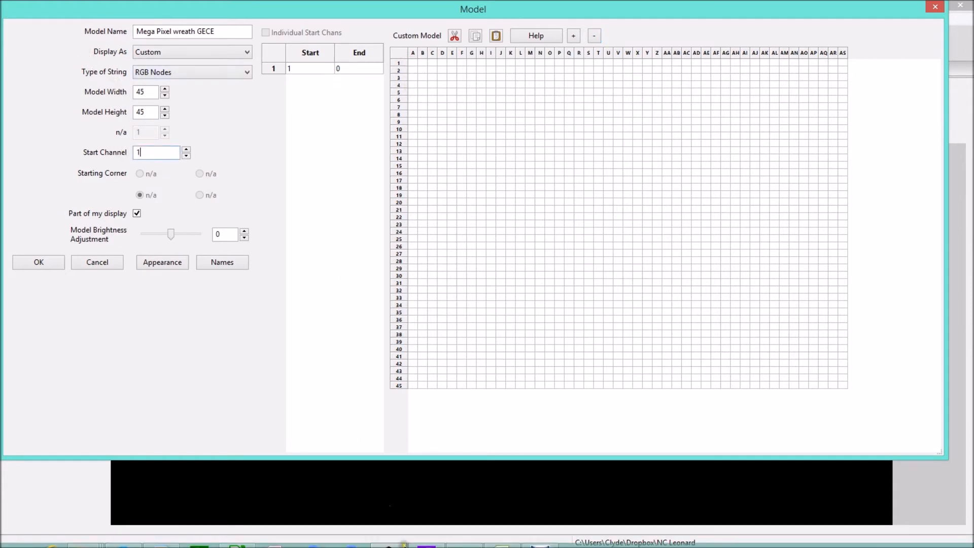
click(499, 537)
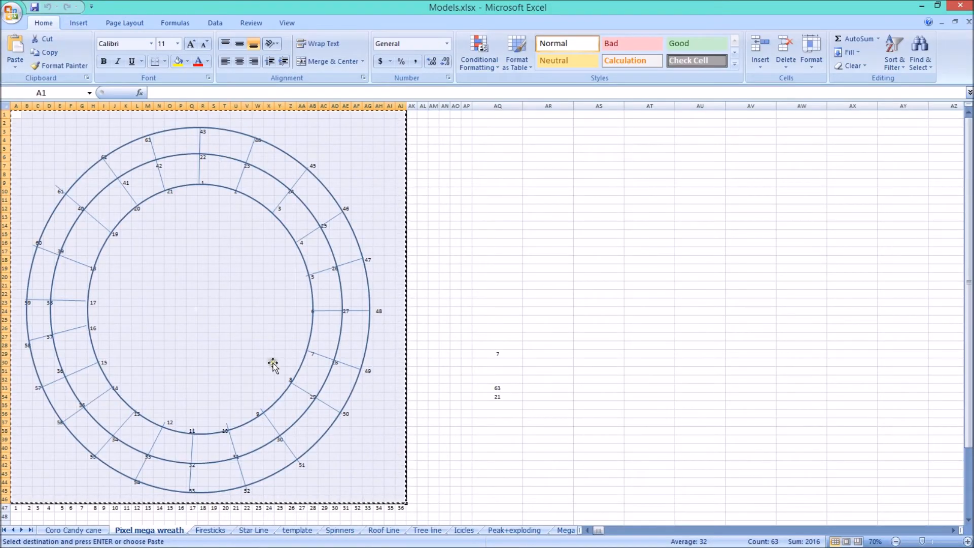
click(928, 8)
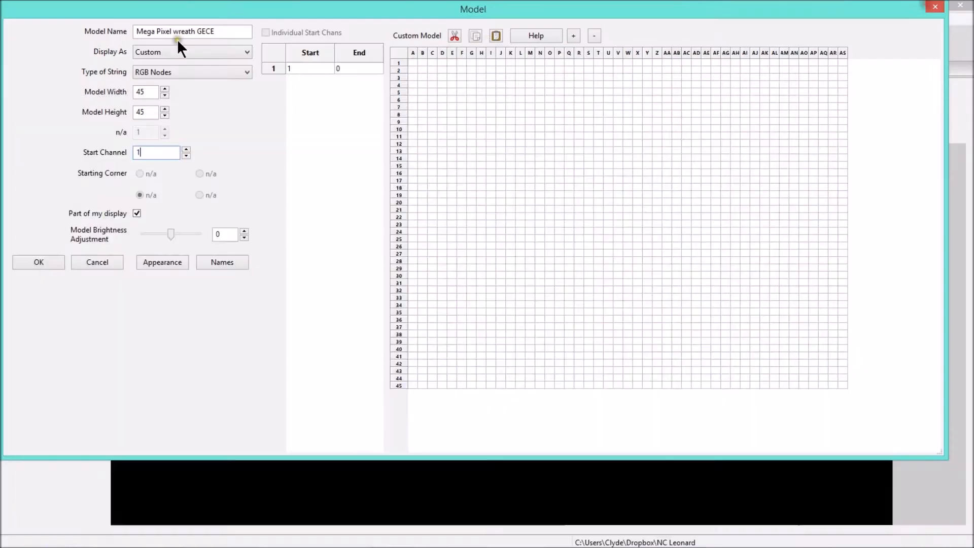
Step: Paste the copied node numbers into the custom grid and save Mega Pixel wreath GECE
click(160, 150)
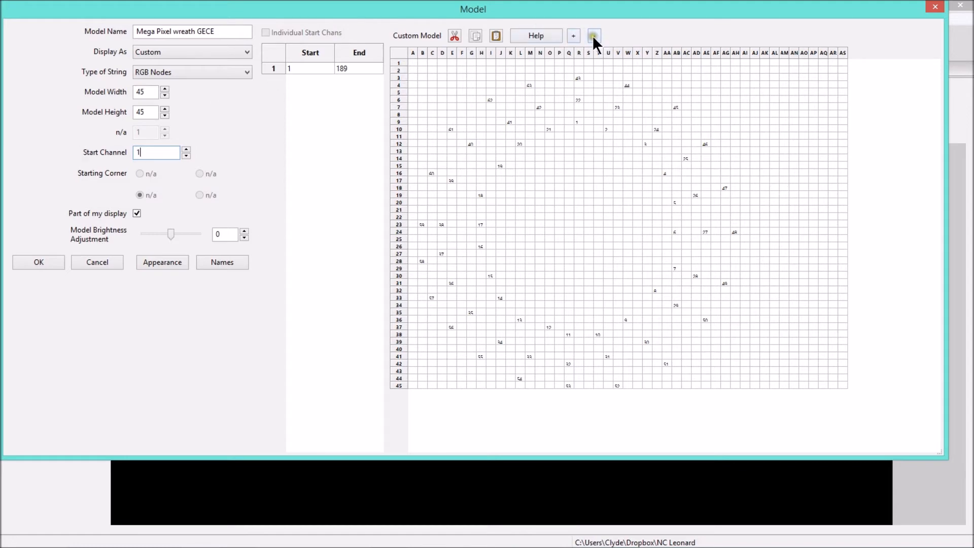
click(572, 35)
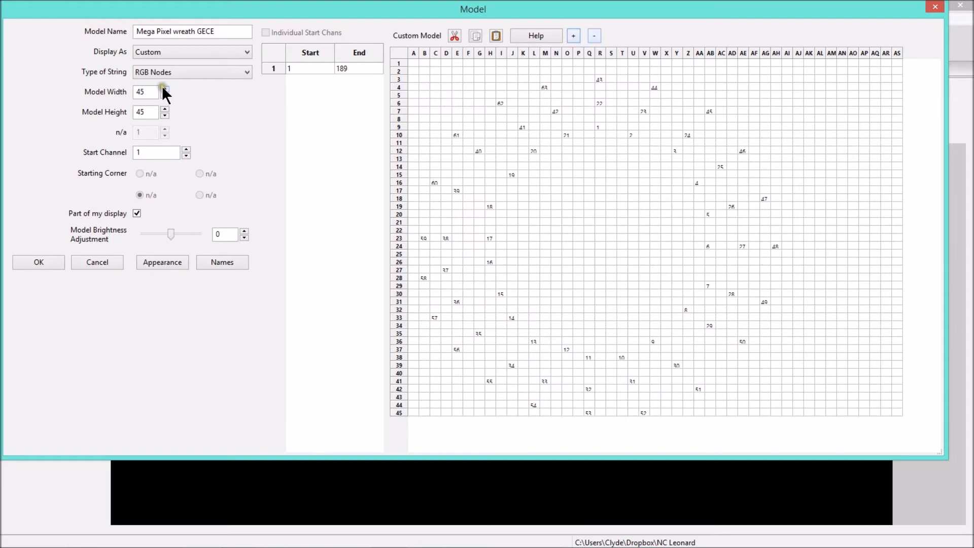
click(44, 262)
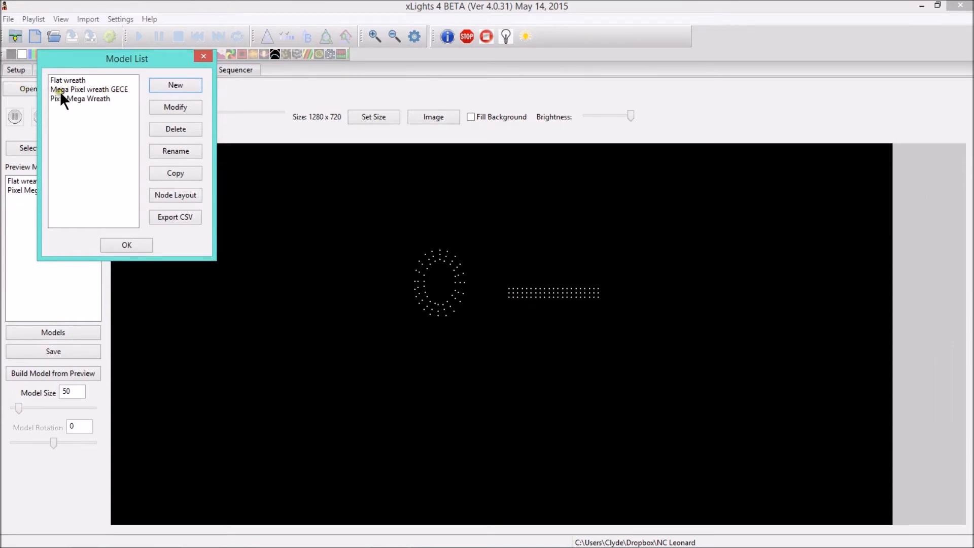
Step: Place the new Mega Pixel wreath GECE at the left of the preview canvas and shrink it
click(130, 243)
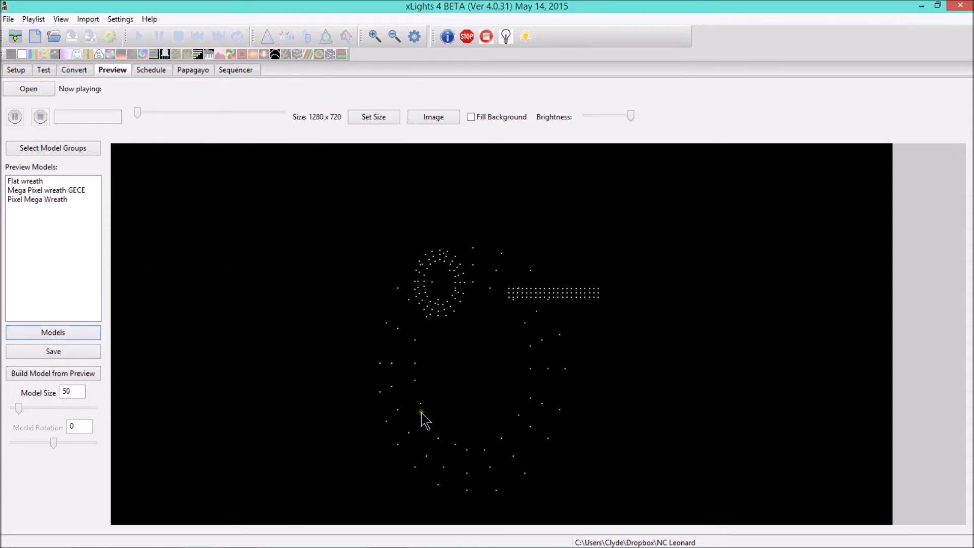
click(406, 417)
drag(405, 417, 221, 396)
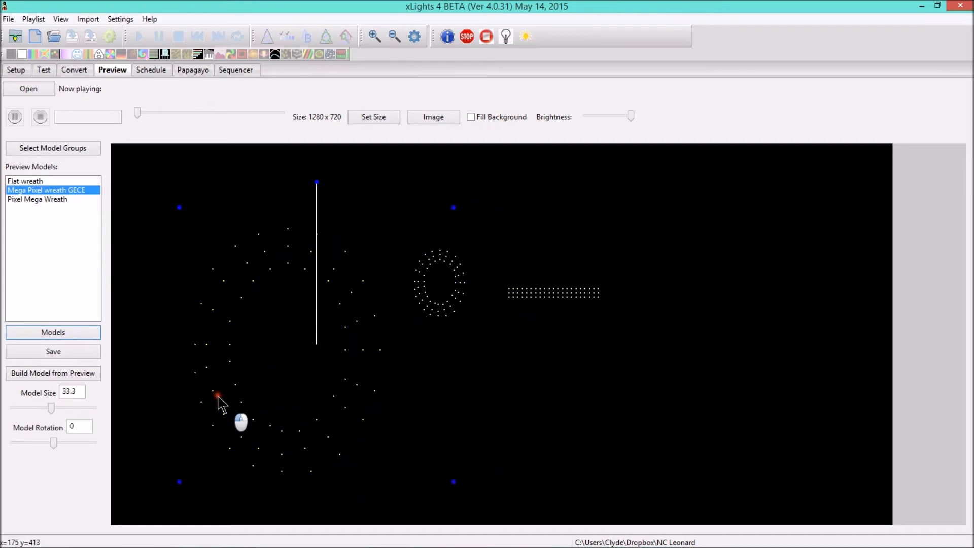
drag(454, 481, 376, 378)
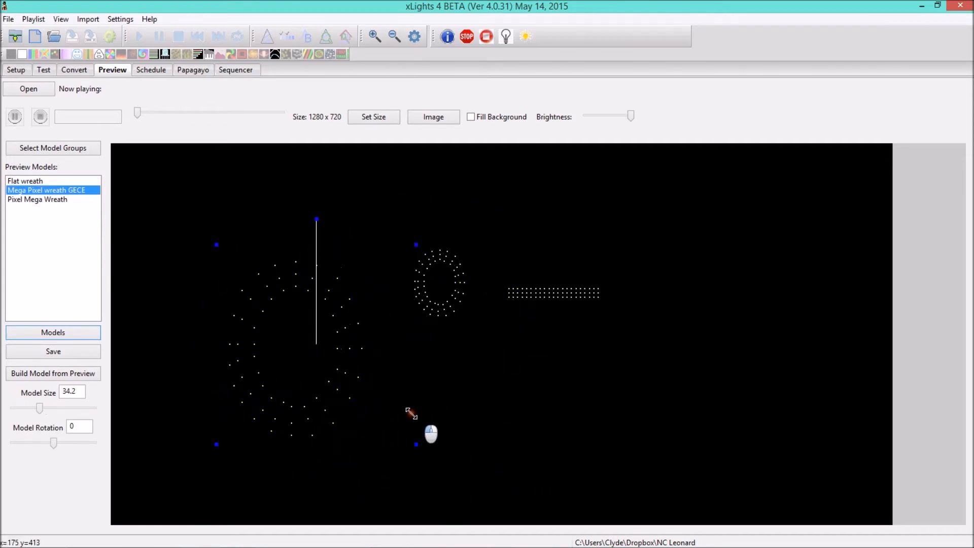
drag(383, 411, 358, 377)
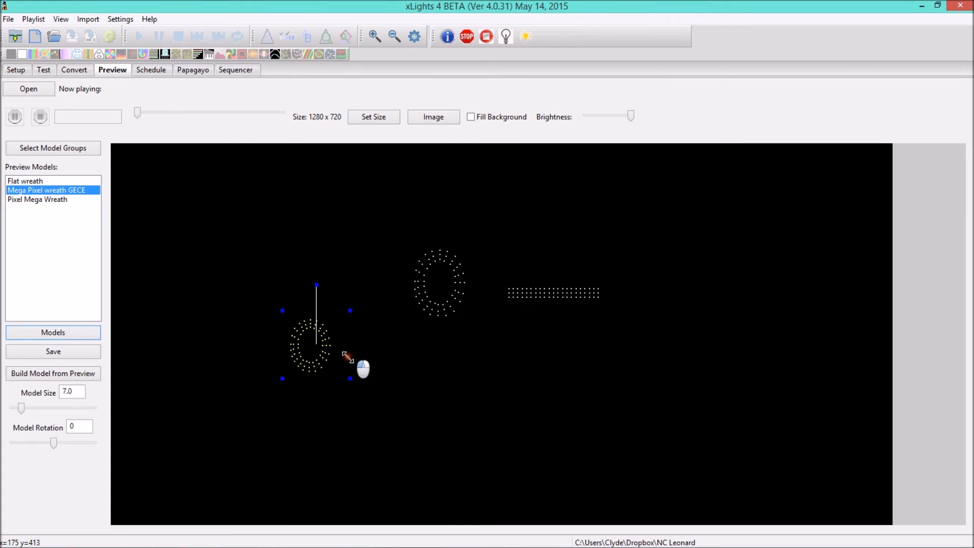
Step: Move the Pixel Mega Wreath down beside the GECE wreath
click(435, 289)
drag(438, 298, 407, 388)
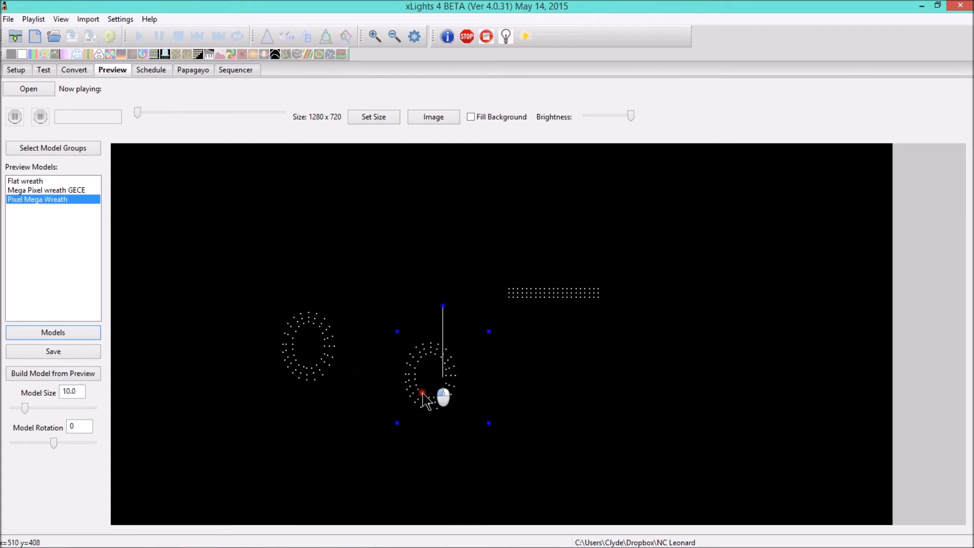
click(320, 373)
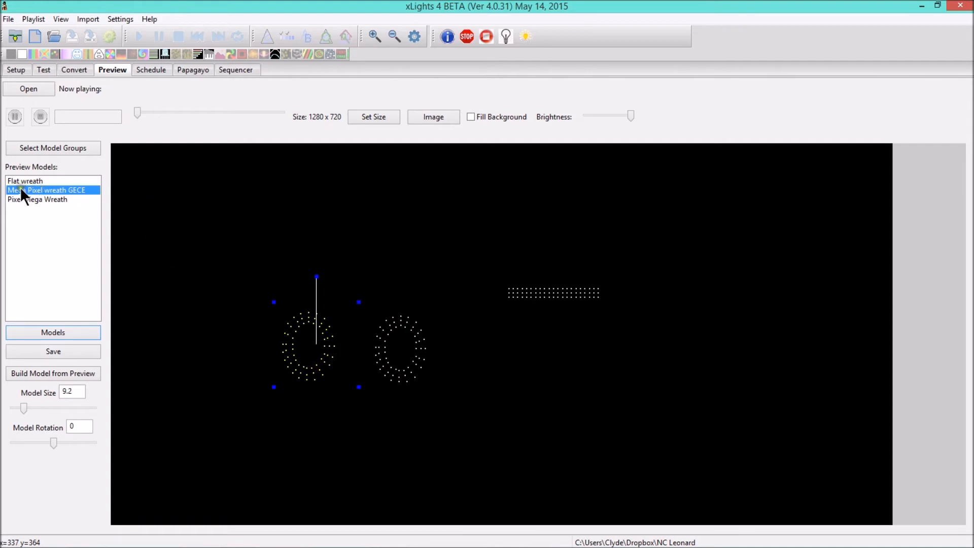
Step: Lower the Flat wreath row on the canvas, enlarge it and shift it right
drag(544, 293, 537, 339)
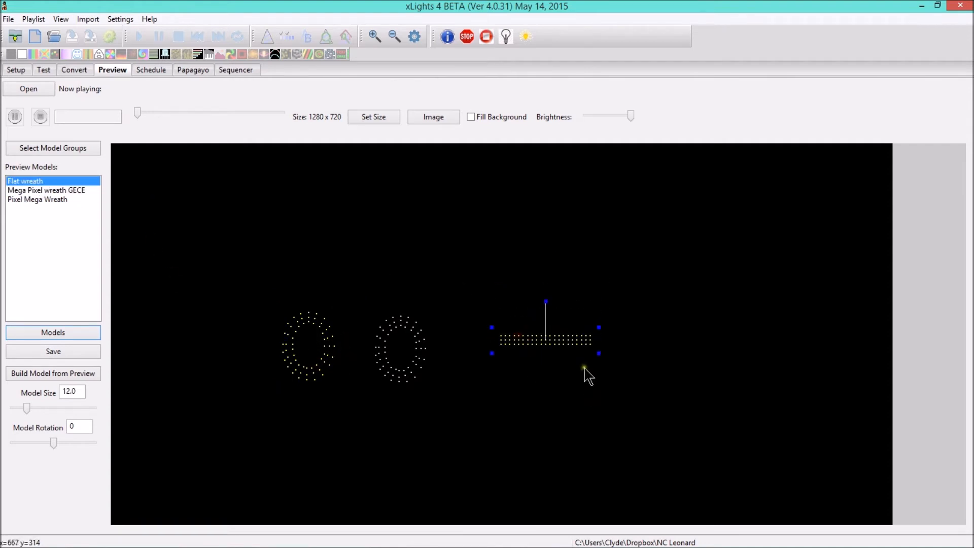
drag(599, 354, 653, 387)
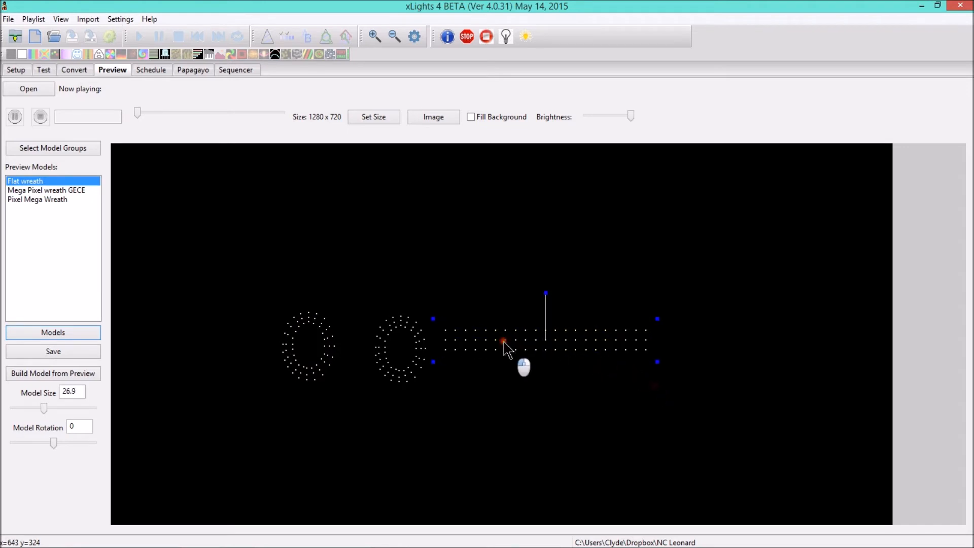
drag(504, 345, 567, 354)
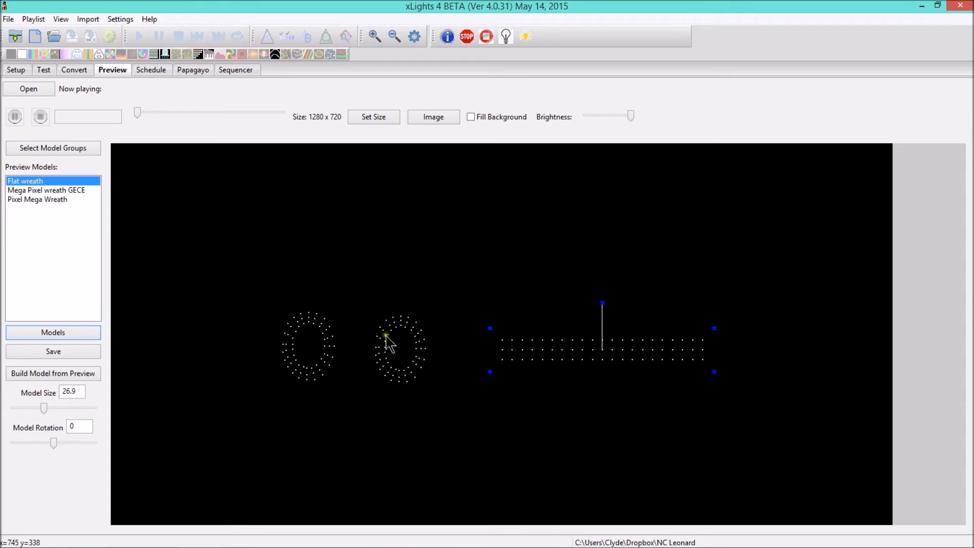
Step: Enlarge the Pixel Mega Wreath circle until Model Size reads 23.1
click(402, 361)
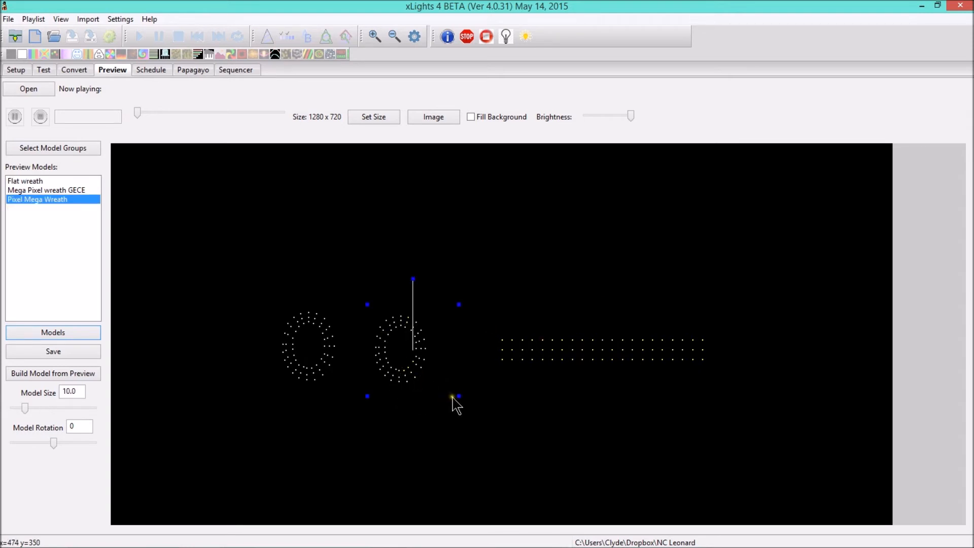
drag(458, 397, 514, 449)
click(54, 332)
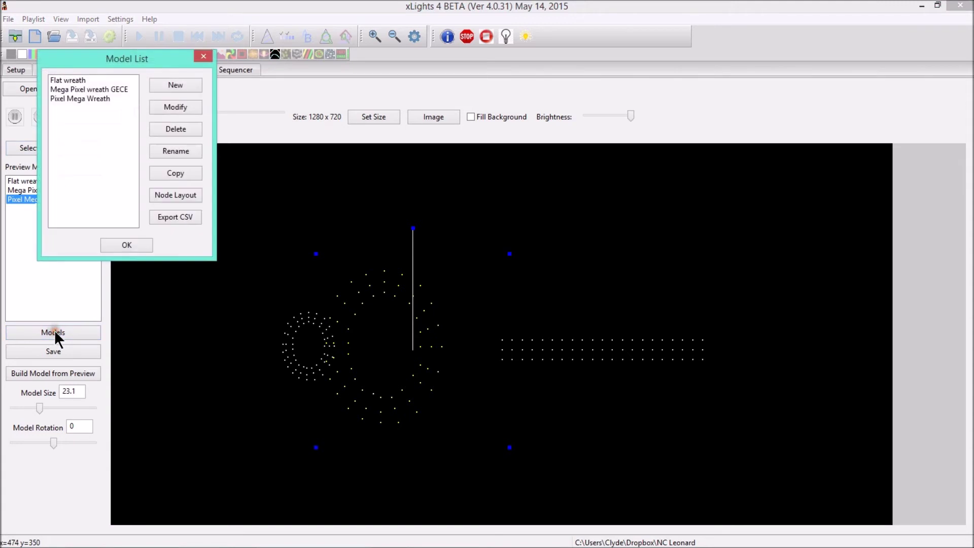
Step: Start a new model displayed as a Horiz Matrix with 3 actual strings
click(158, 85)
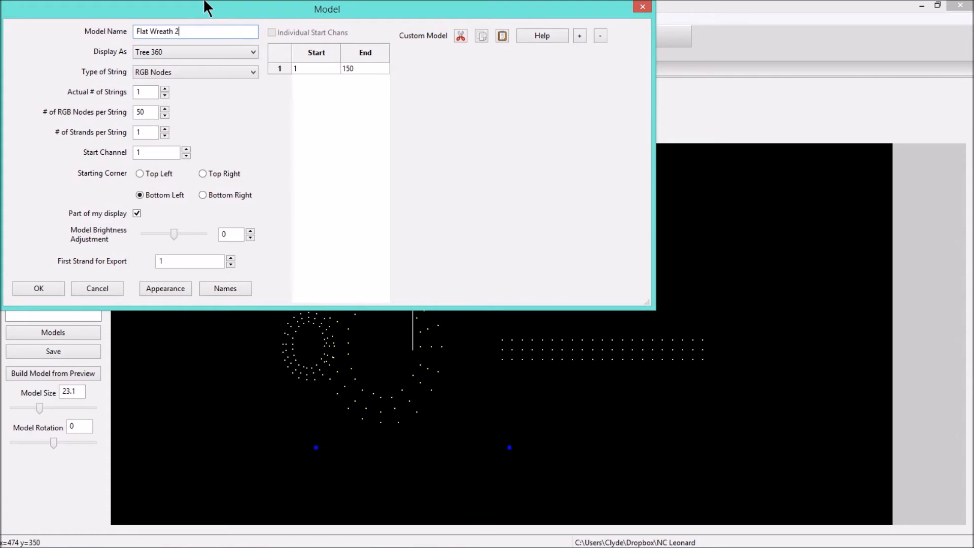
click(184, 51)
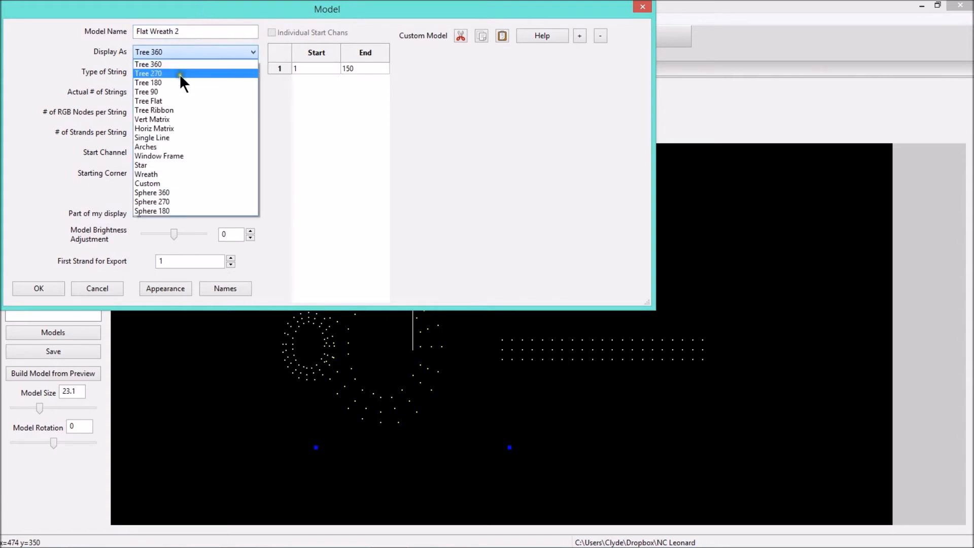
click(157, 128)
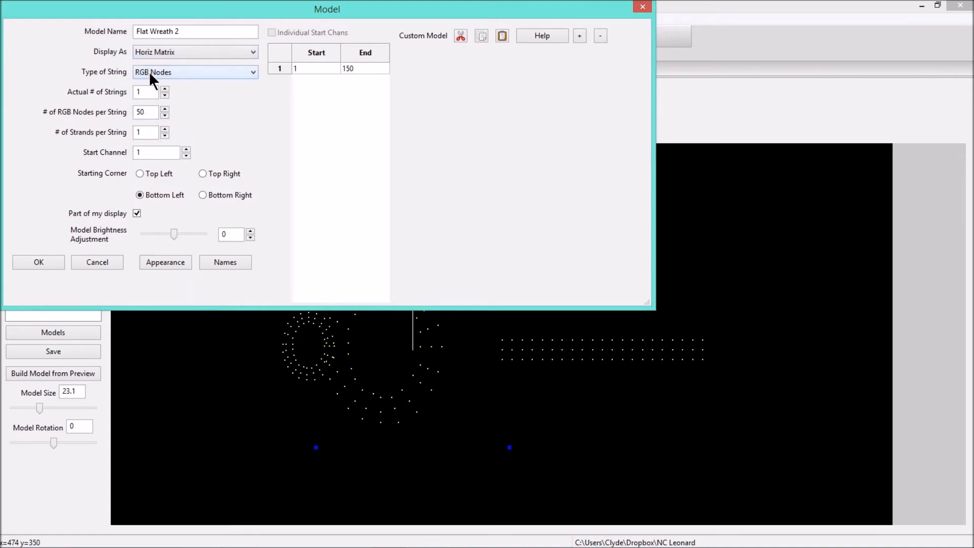
double_click(146, 91)
text(3)
key(Tab)
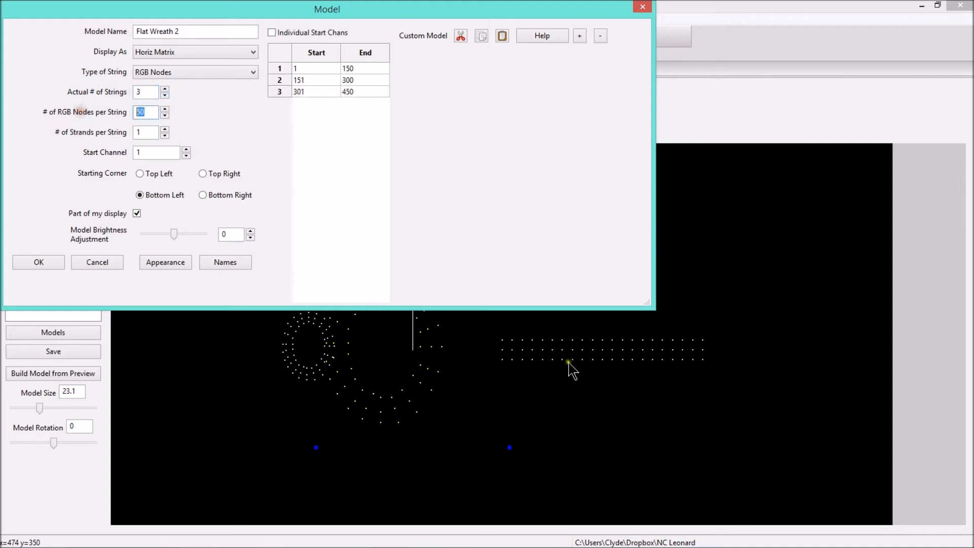
text(21)
Step: Give it 21 RGB nodes per string, Bottom Left start corner, and save it as Flat Wreath 2
click(145, 131)
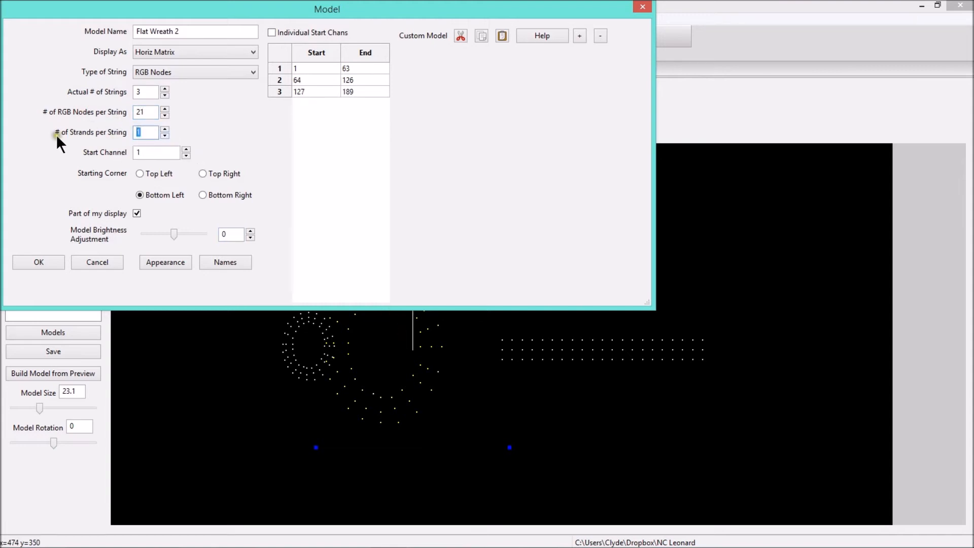
click(146, 153)
click(150, 152)
drag(150, 152, 126, 149)
click(139, 195)
click(55, 262)
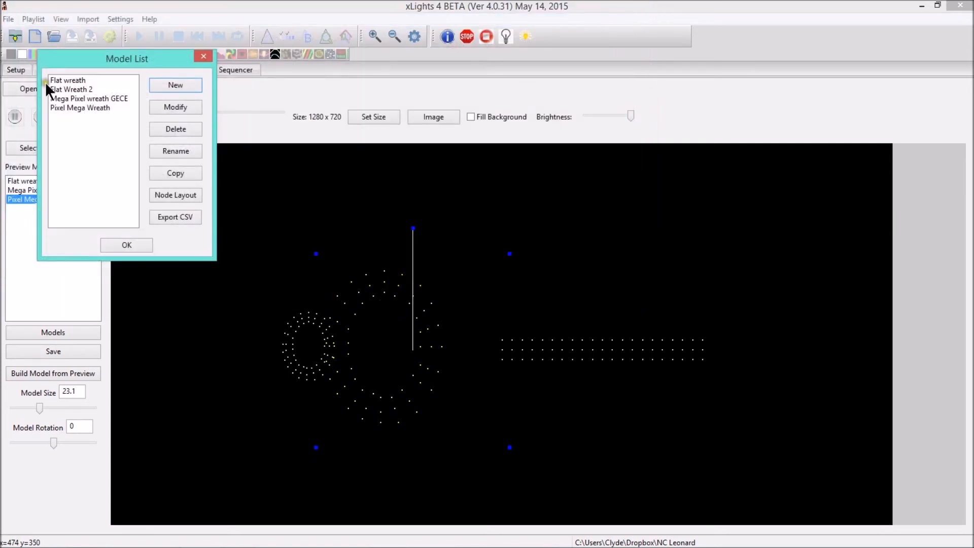
Step: Add Flat Wreath 2 to the preview at about half size, placed below the existing dot rows
click(81, 89)
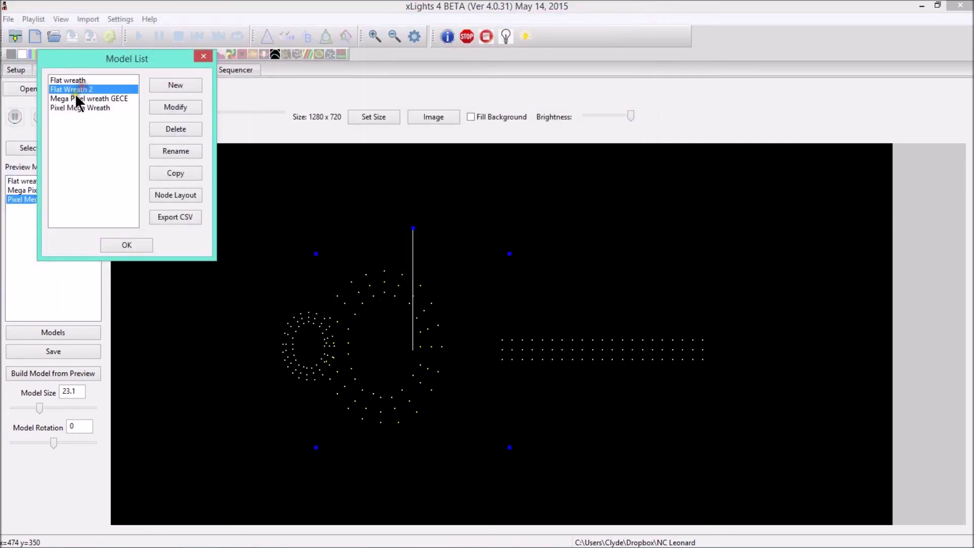
click(127, 245)
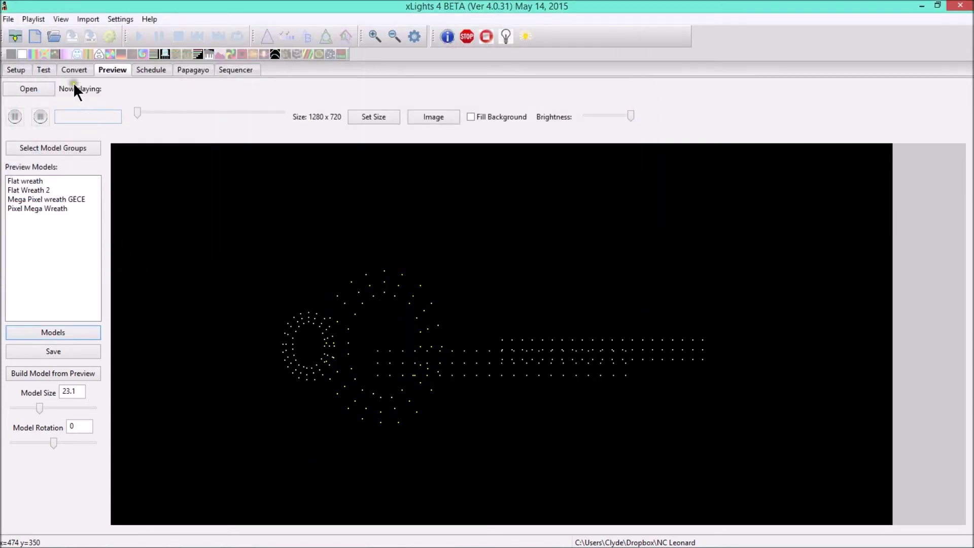
click(476, 373)
drag(476, 342, 584, 229)
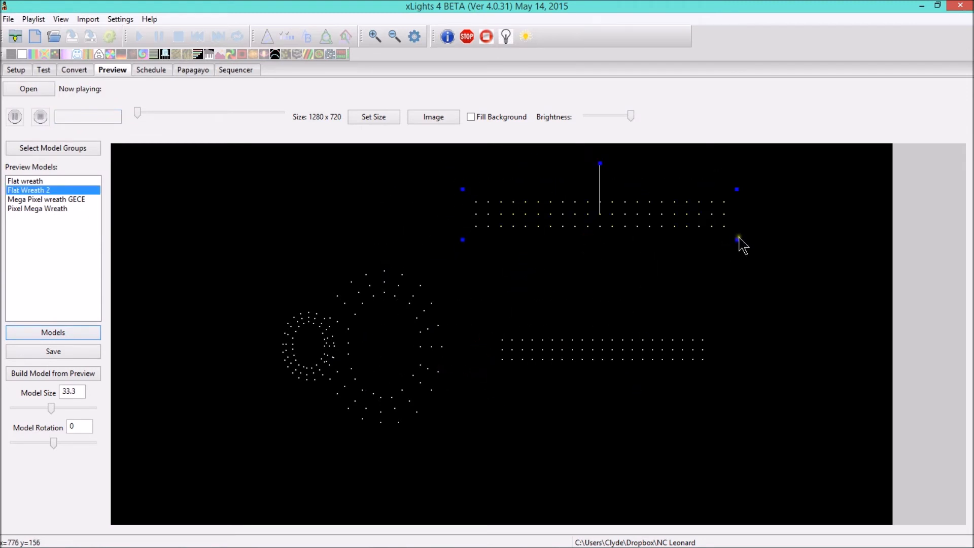
drag(737, 241, 635, 228)
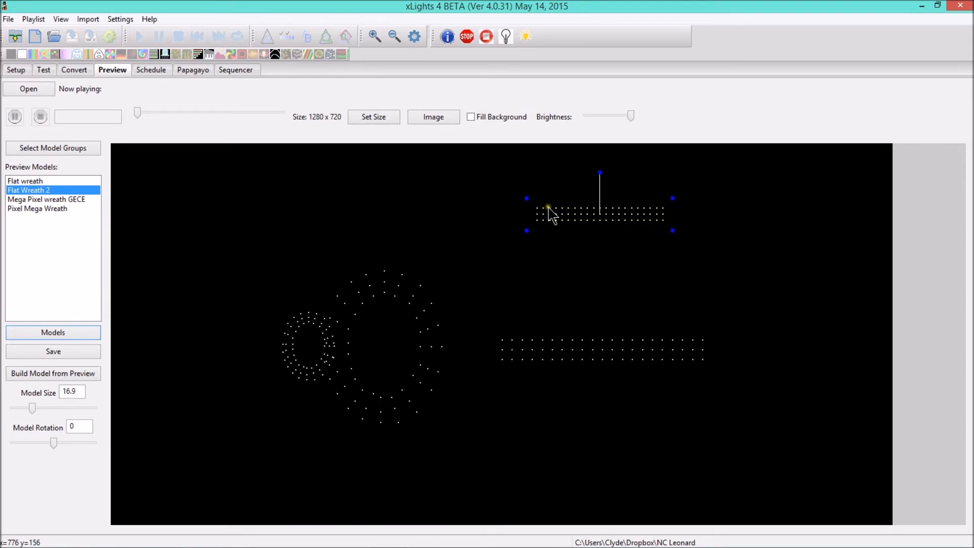
mouse_move(556, 217)
mouse_down()
mouse_move(537, 394)
mouse_move(537, 384)
mouse_up()
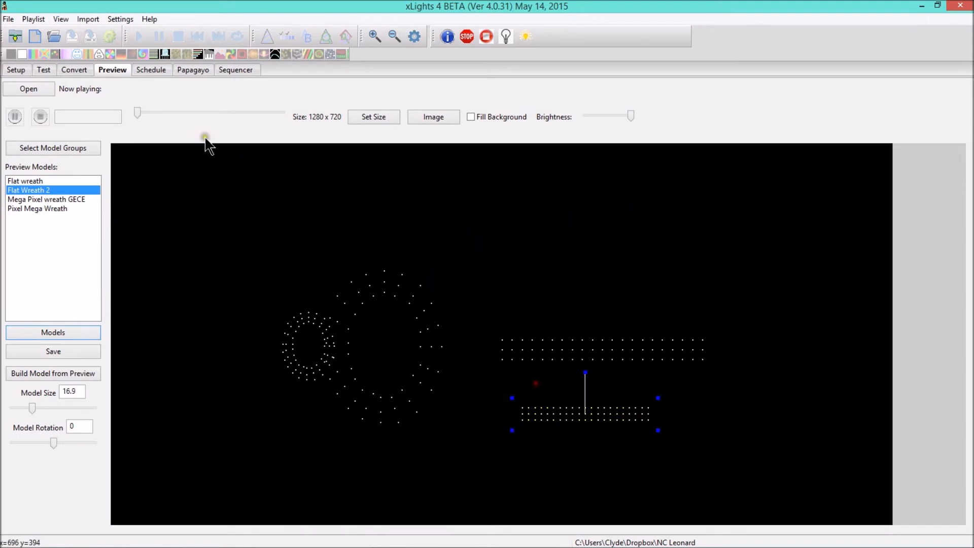
Step: Load the 2015 boogy delete me.xml sequence in the Sequencer
click(236, 69)
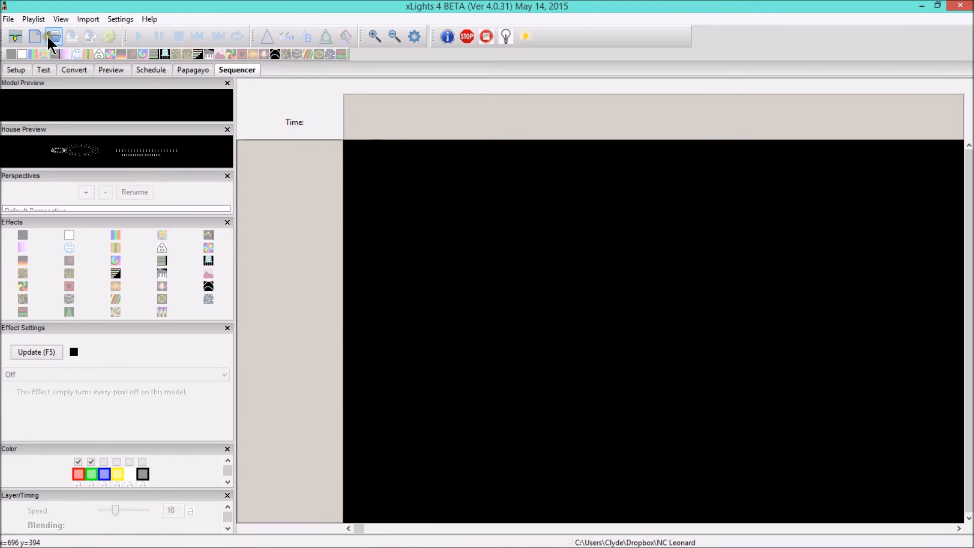
click(54, 37)
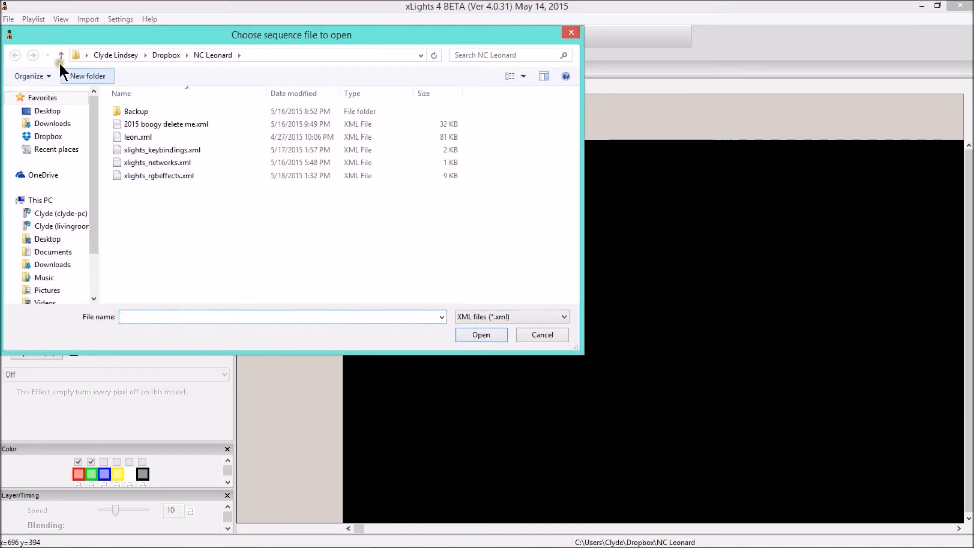
click(147, 124)
double_click(148, 123)
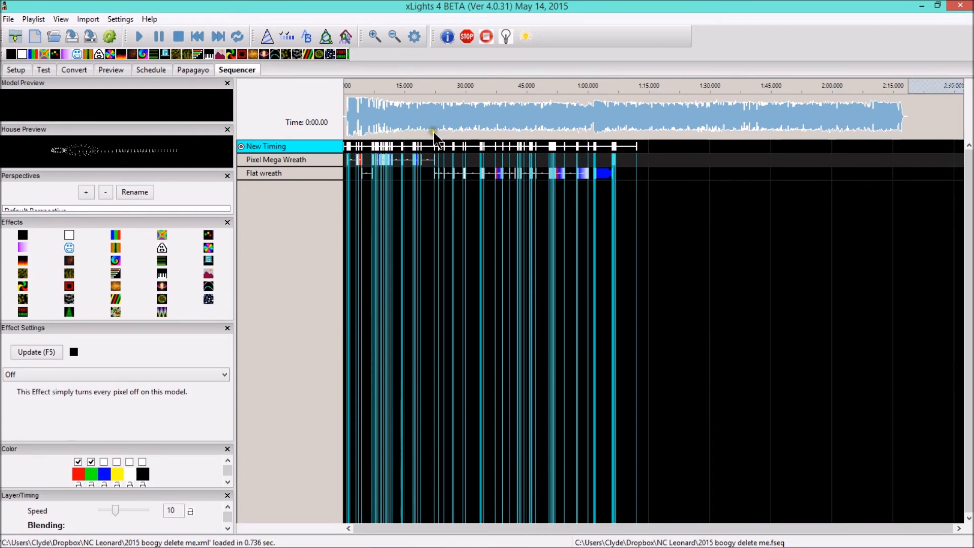
Step: Set the play position near the song start and bring up the New Timing track options
click(385, 123)
scroll(385, 123, up, 2)
scroll(384, 124, up, 2)
scroll(384, 123, up, 1)
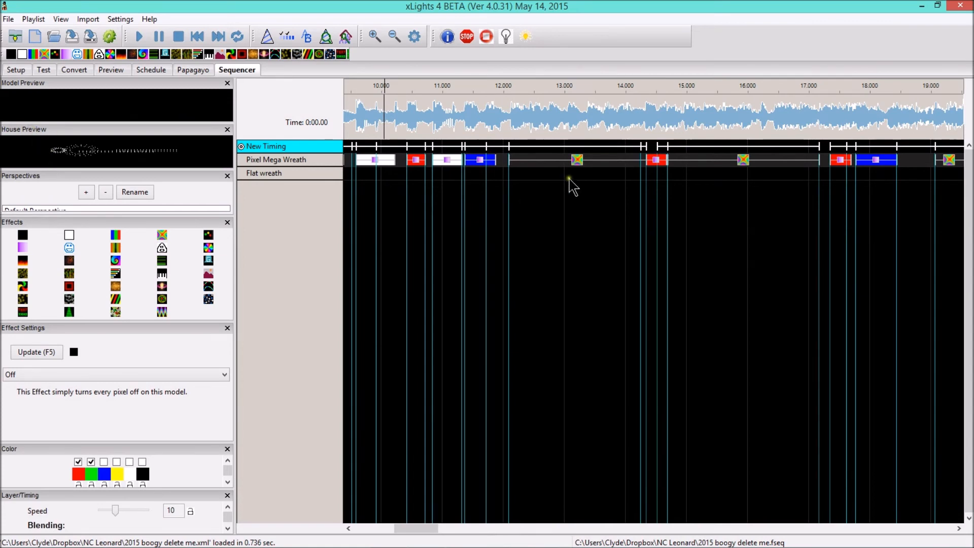
click(441, 124)
scroll(442, 124, up, 1)
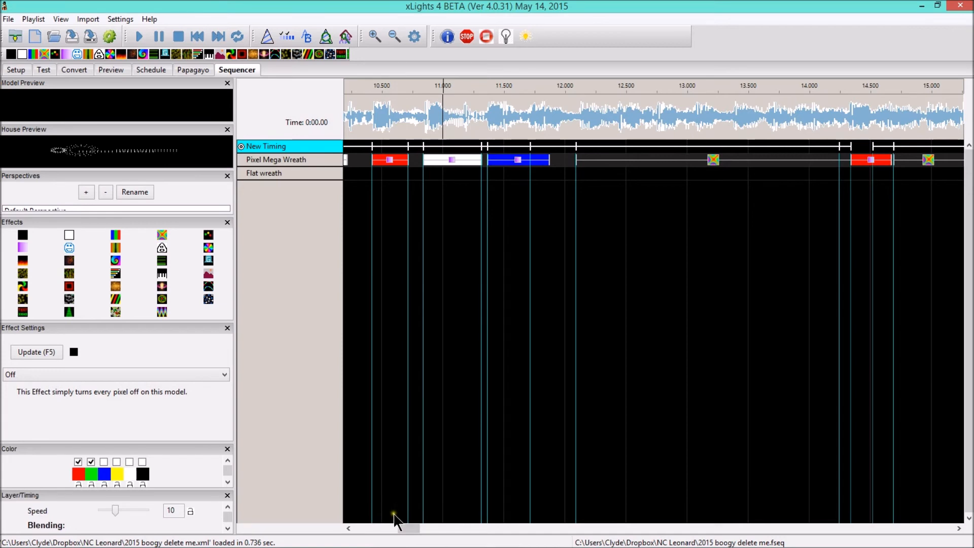
click(422, 122)
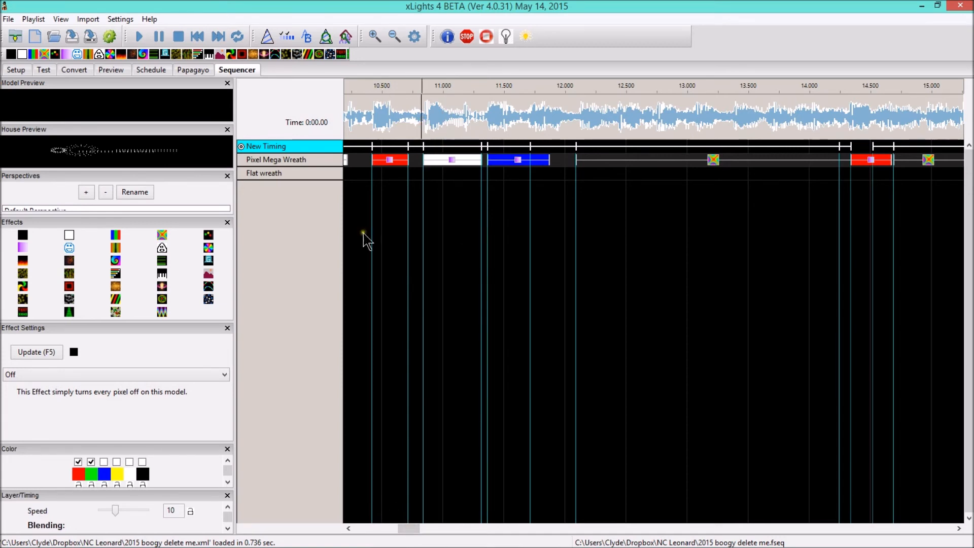
drag(414, 529, 357, 529)
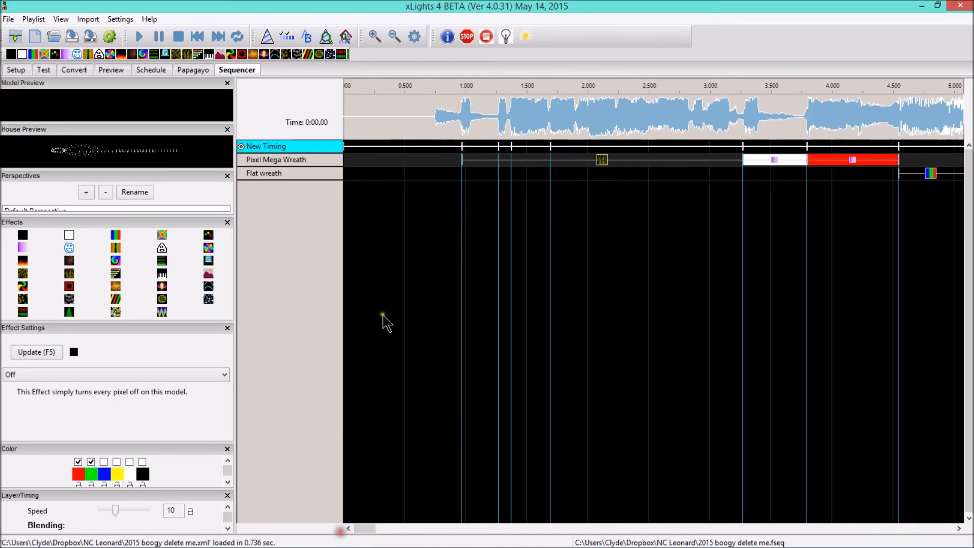
click(359, 121)
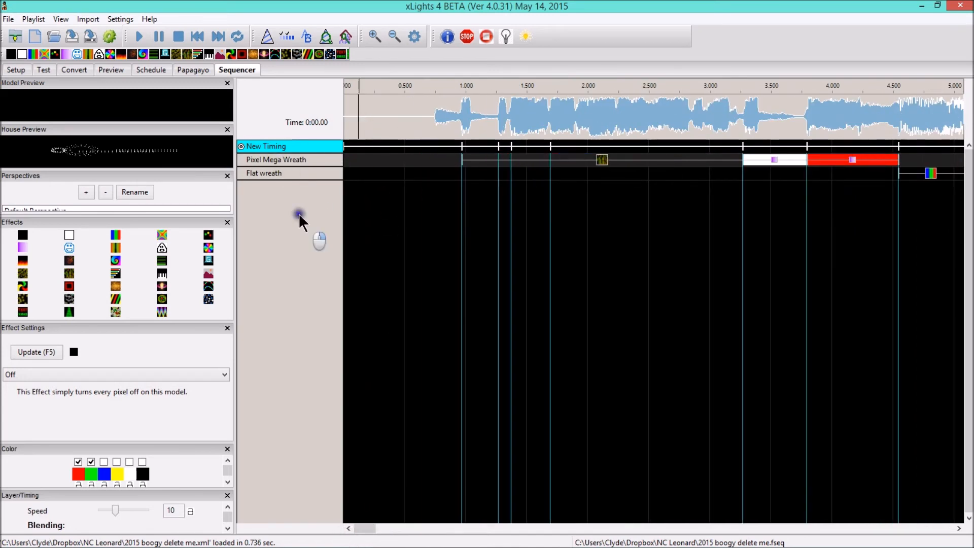
right_click(266, 145)
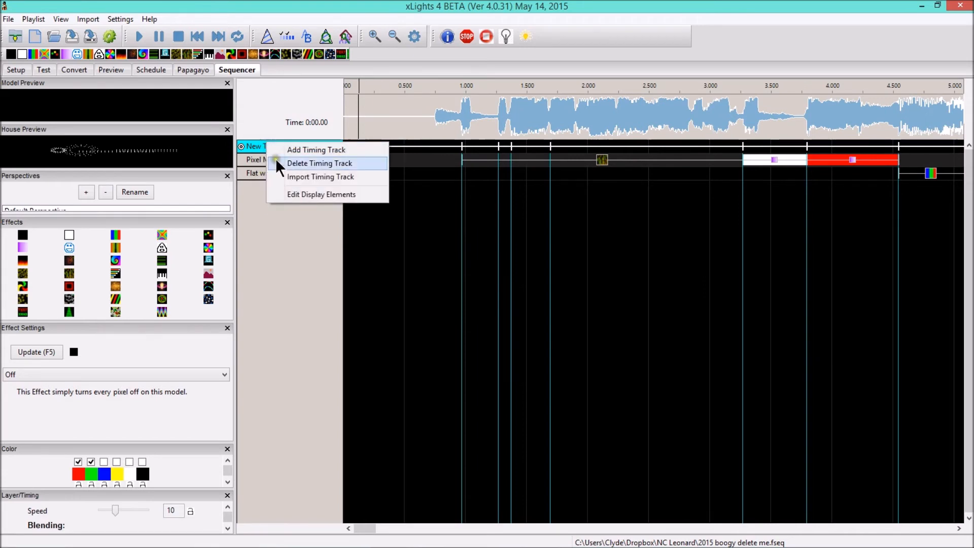
Step: Add Flat Wreath 2 and Mega Pixel wreath GECE as display elements so each gets a timeline row
click(298, 193)
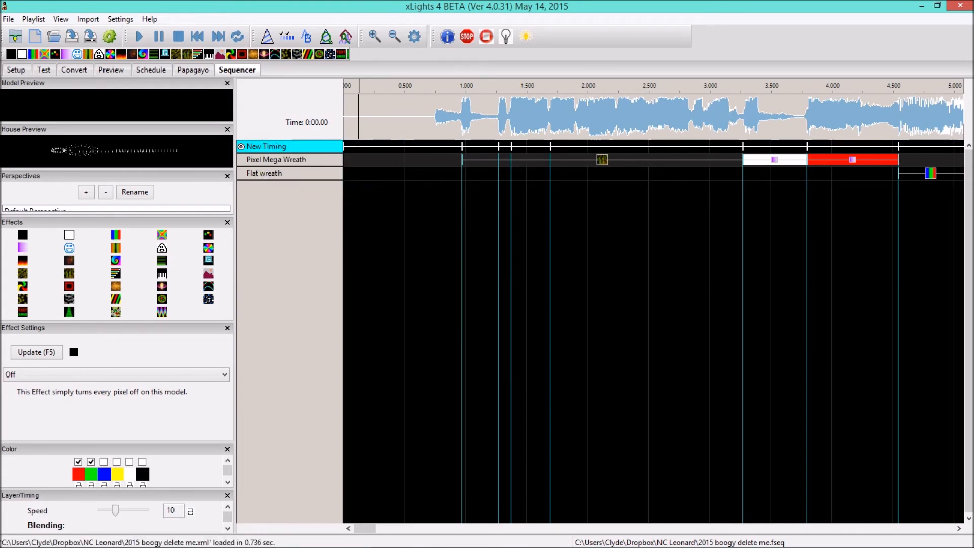
drag(312, 345, 491, 183)
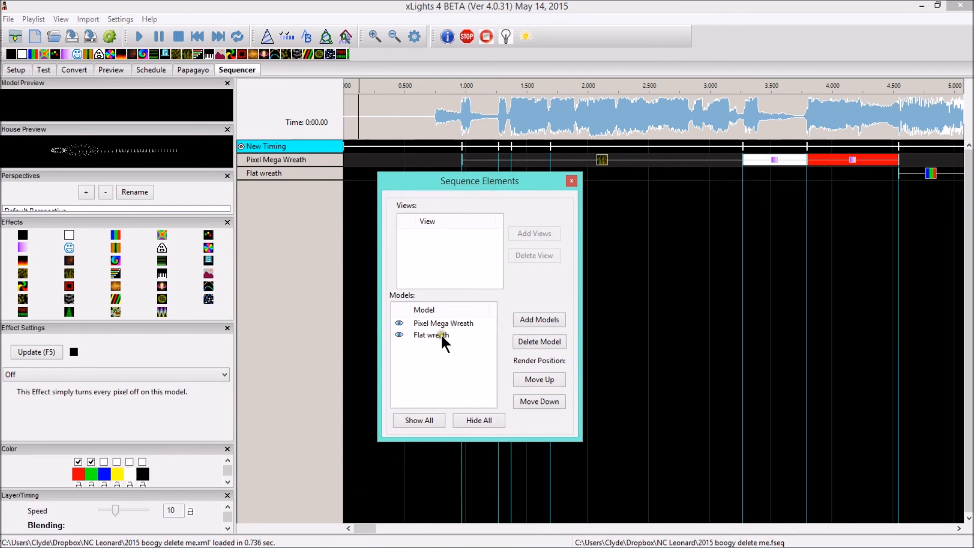
click(540, 319)
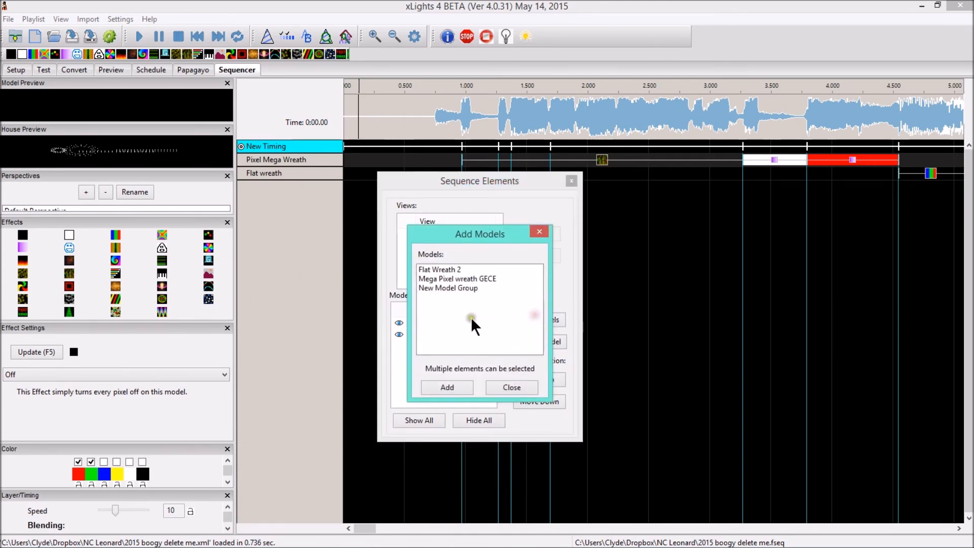
click(427, 269)
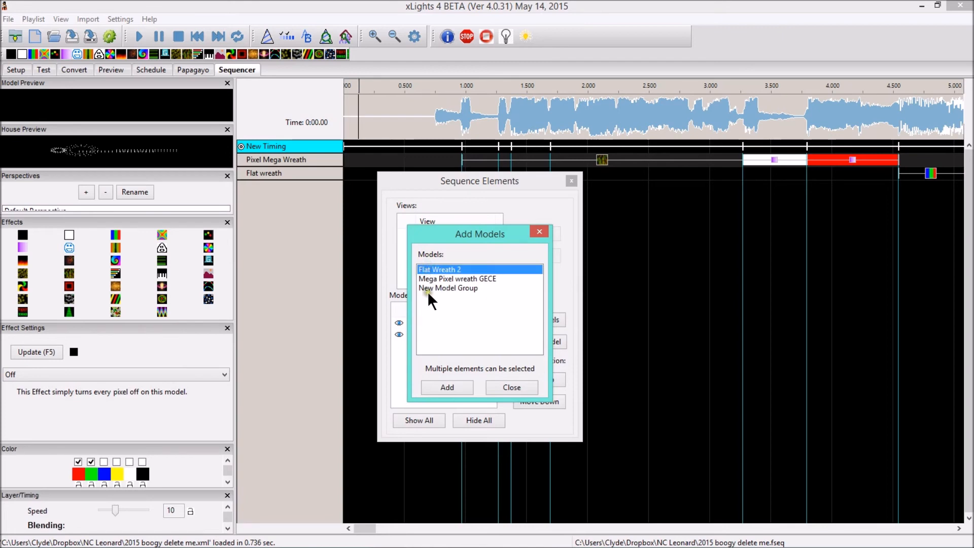
ctrl+click(439, 278)
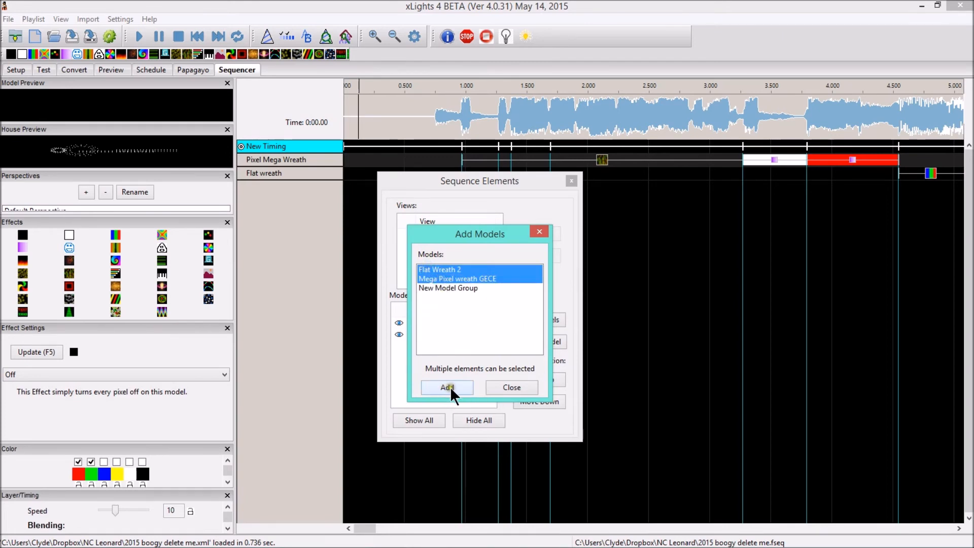
click(464, 390)
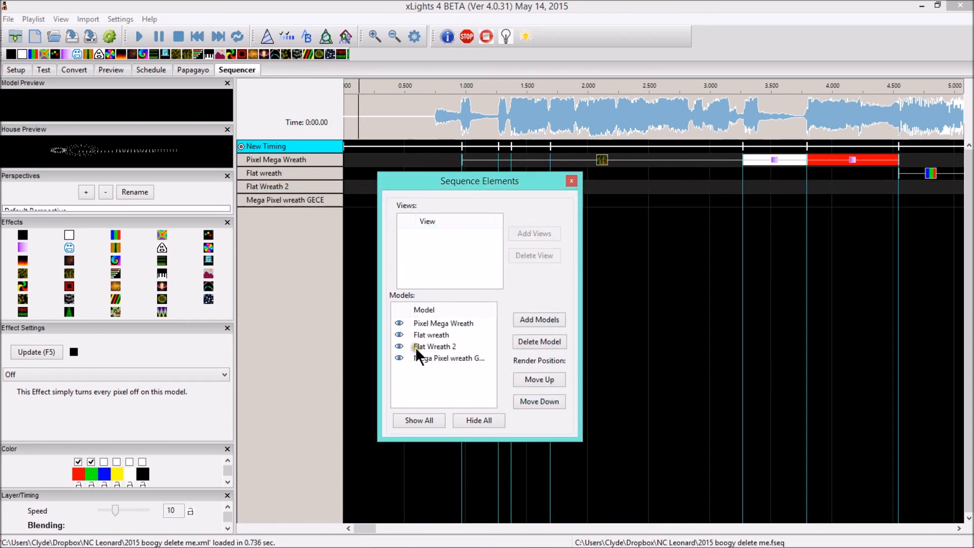
click(571, 180)
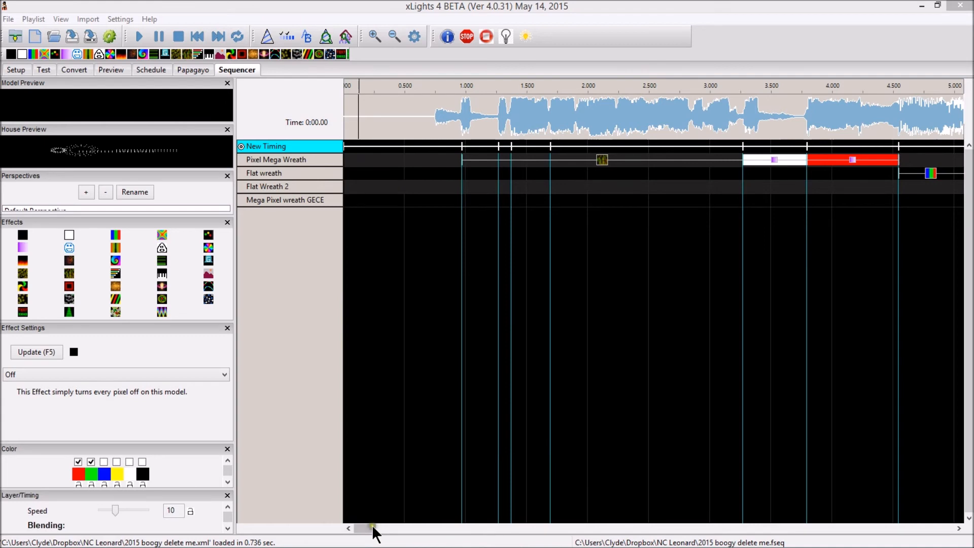
drag(373, 529, 411, 529)
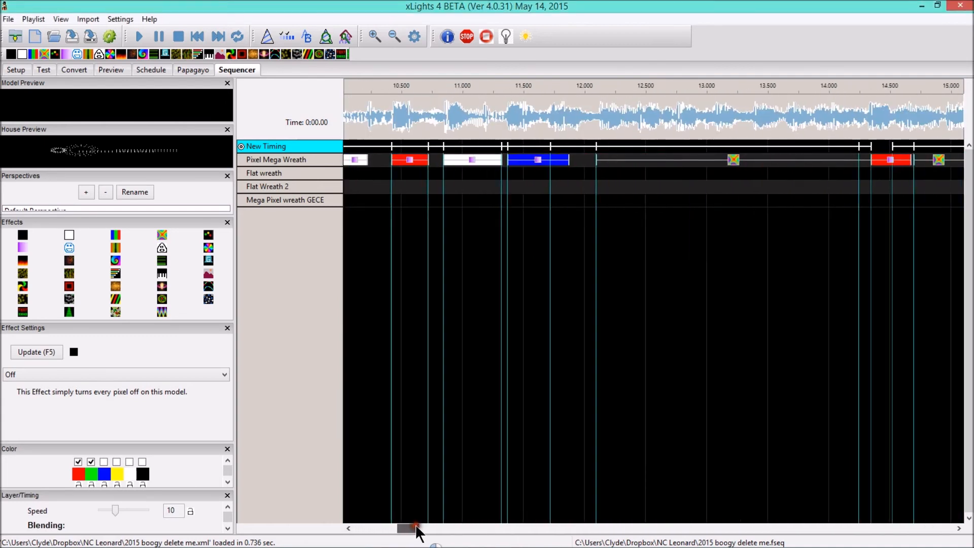
Step: Select the start cells of the Flat Wreath 2 and Flat wreath rows
click(357, 187)
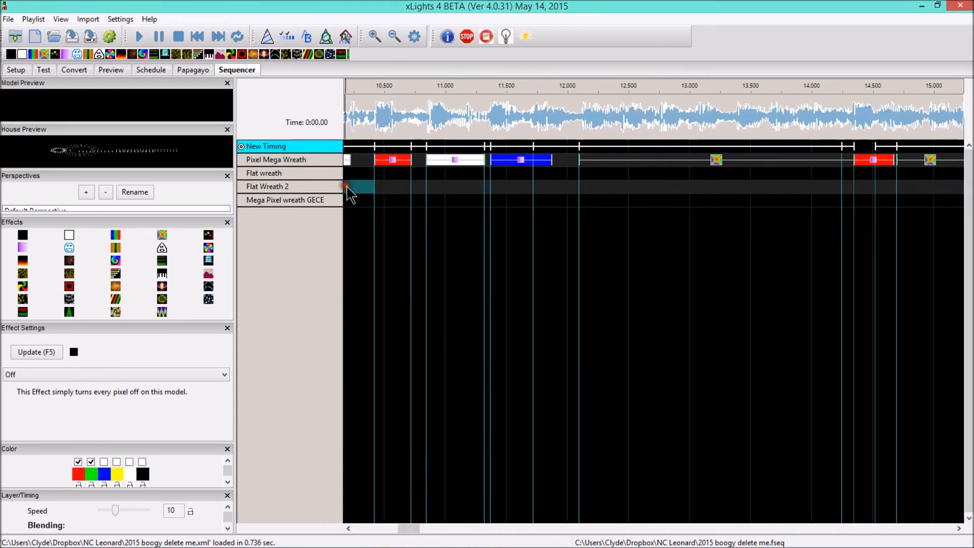
click(357, 174)
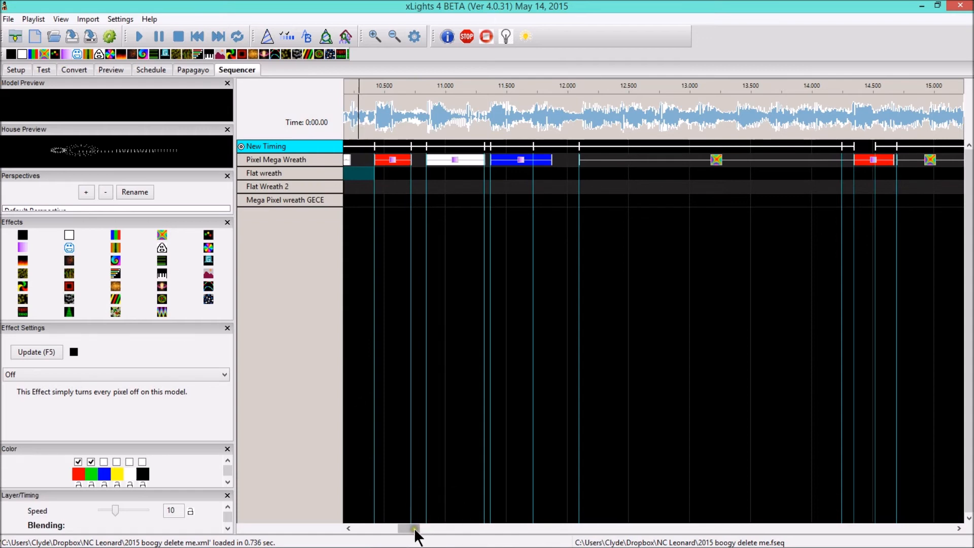
drag(415, 528, 355, 529)
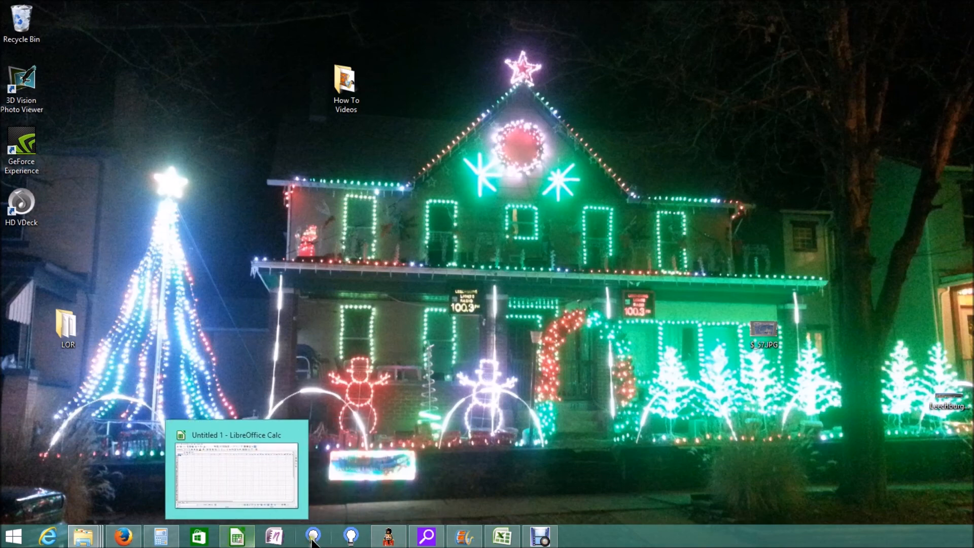
Step: In Firefox, run a Google search for LibreOffice from the top suggestion
click(124, 538)
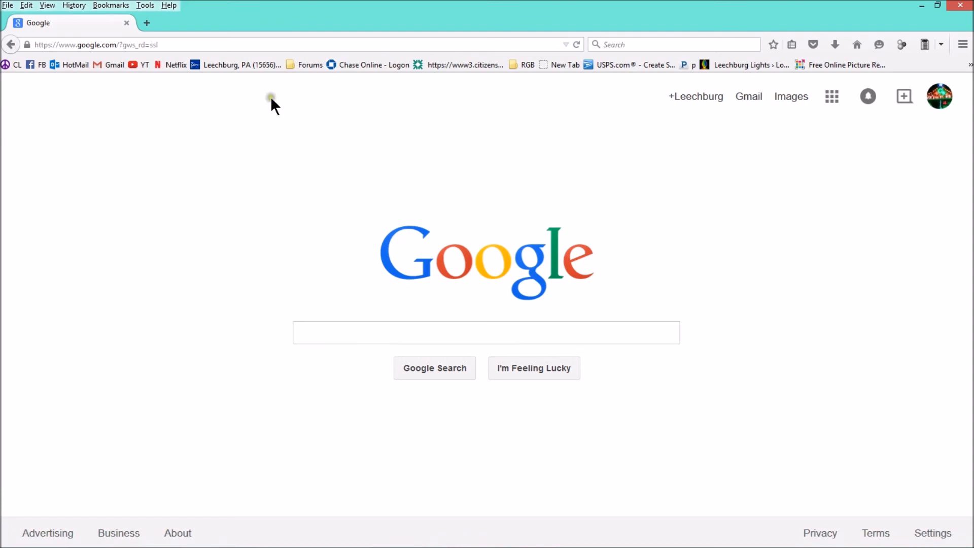
click(353, 336)
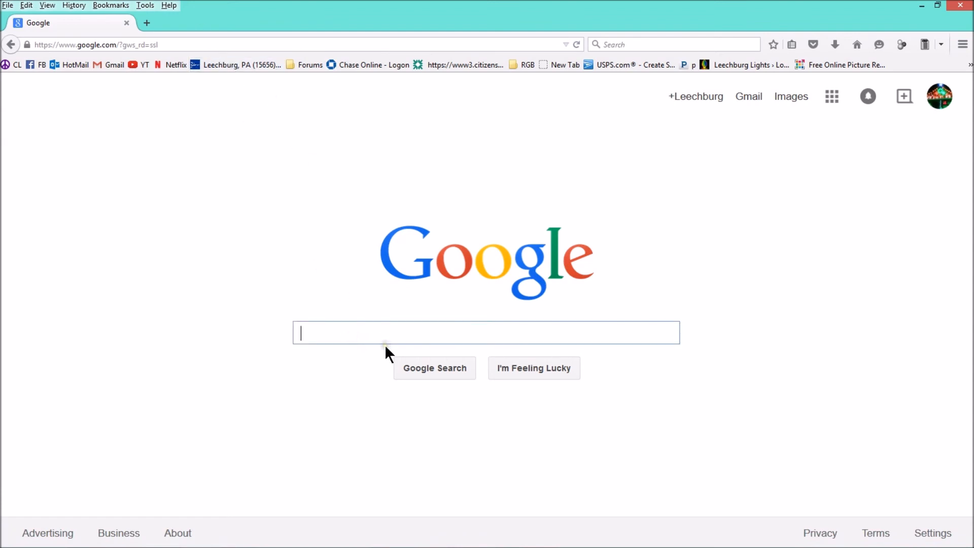
text(lib)
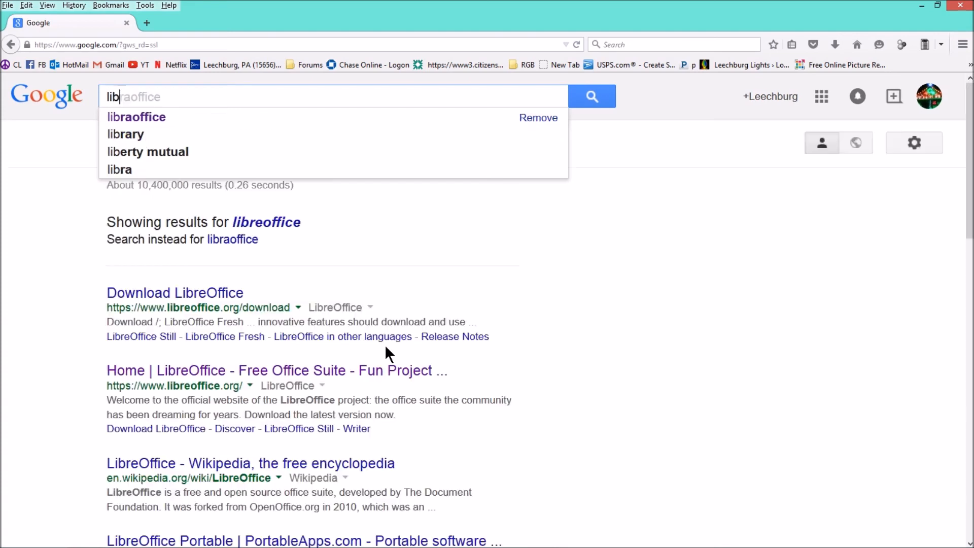
key(Down)
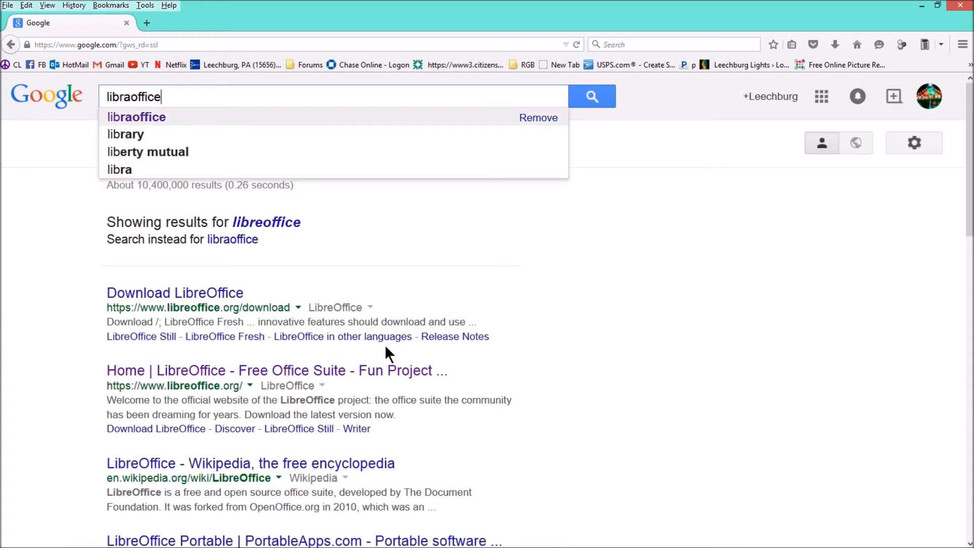
key(Return)
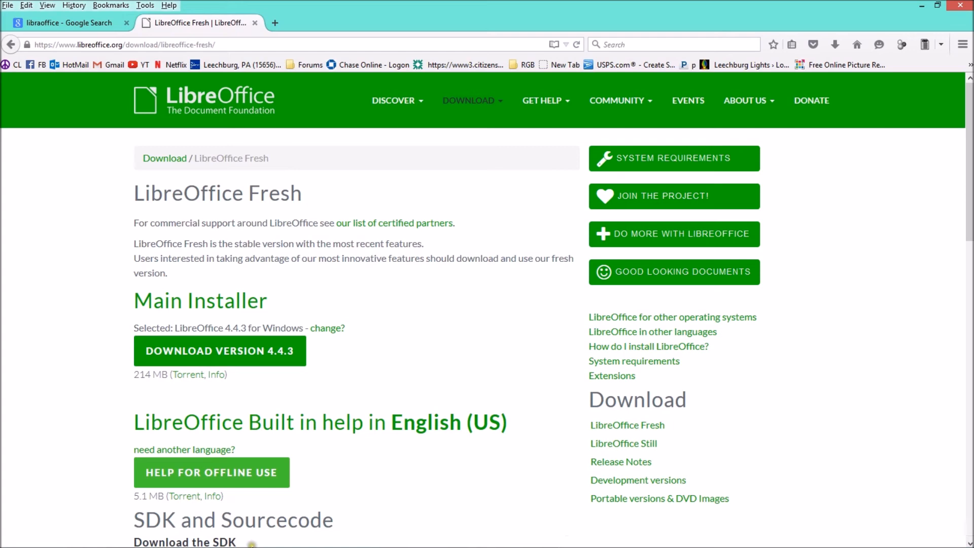
mouse_move(237, 537)
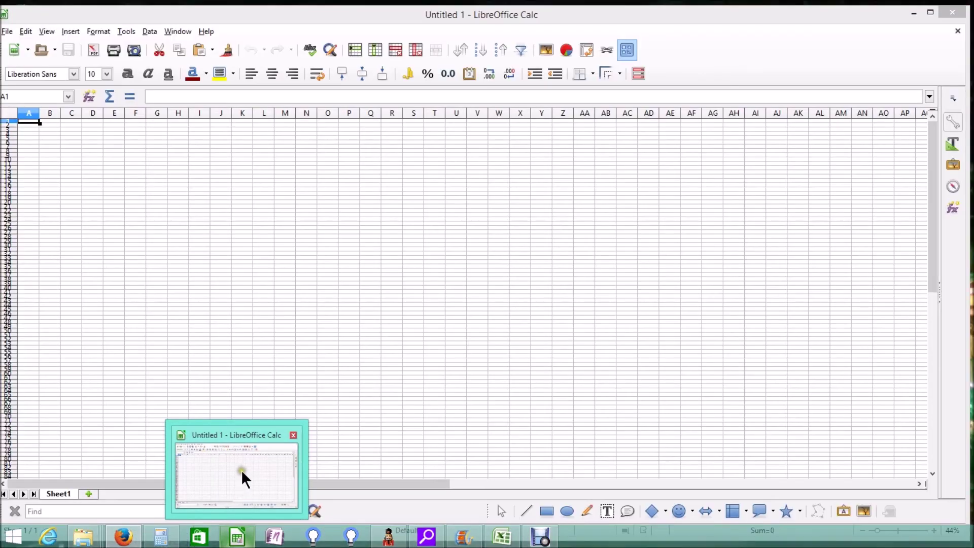
Step: Bring the Untitled 1 Calc spreadsheet forward and select columns A through I
click(236, 472)
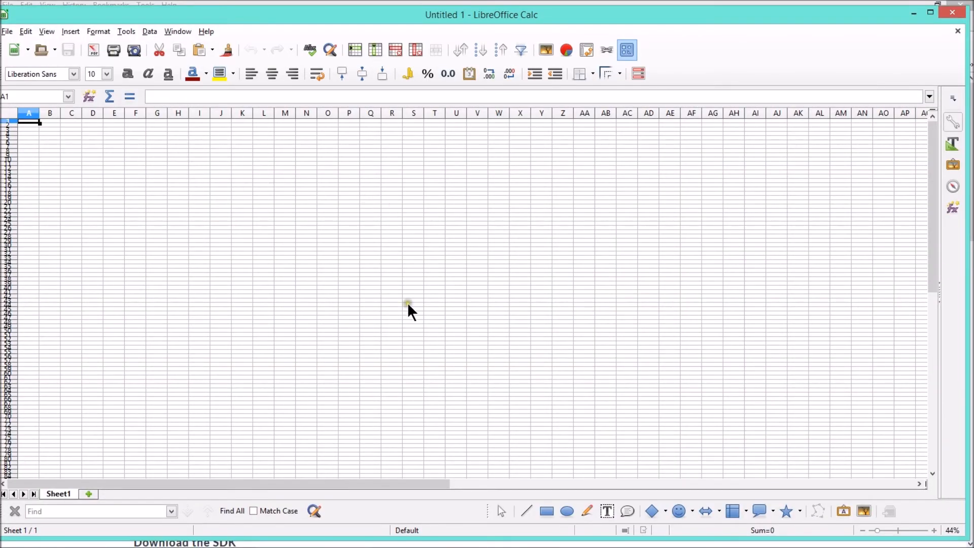
drag(29, 115, 808, 113)
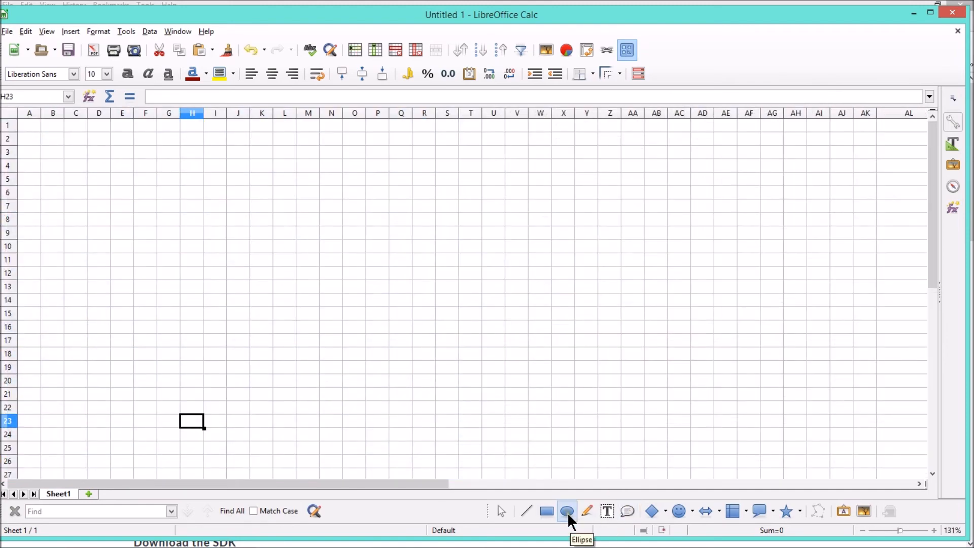
Step: Draw a large circle from B1 to P26 and set its Area Style to None
click(568, 512)
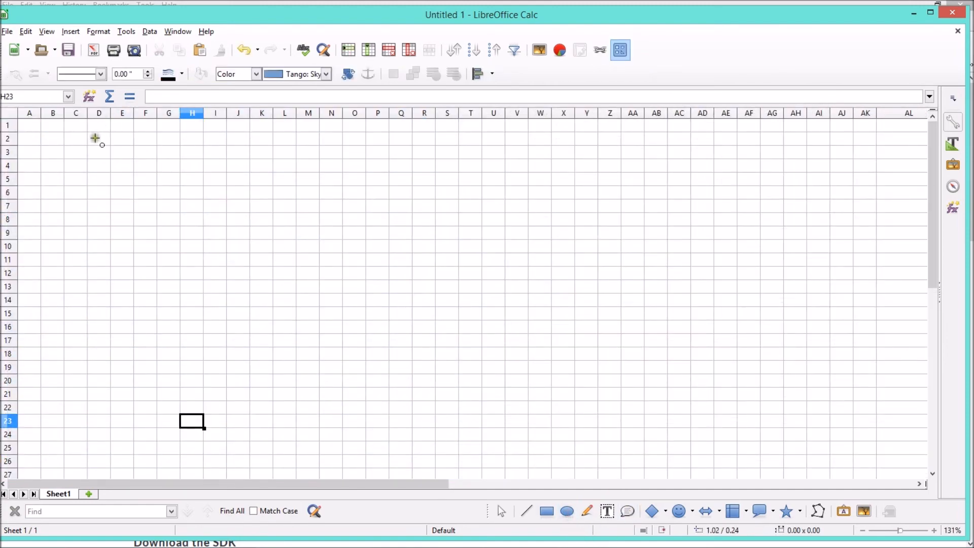
drag(53, 125, 379, 460)
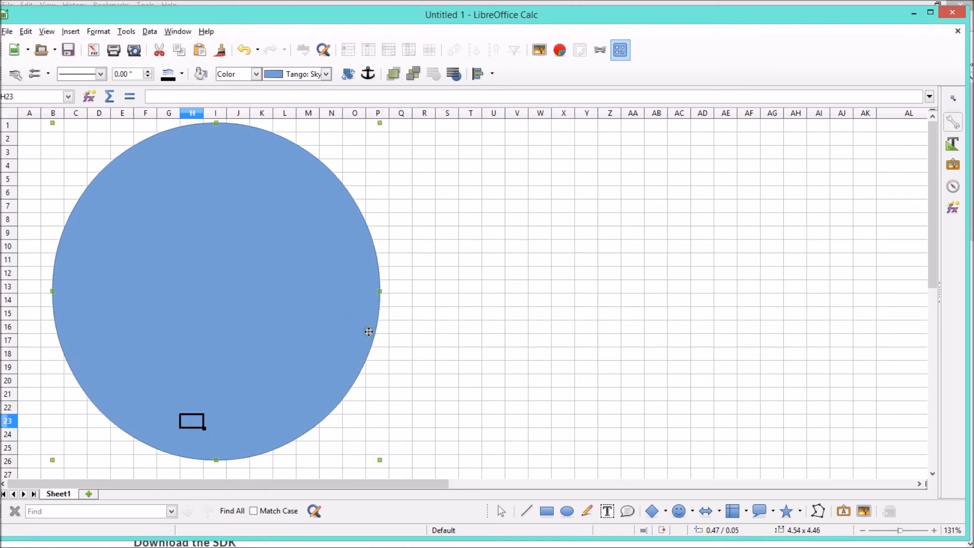
click(256, 76)
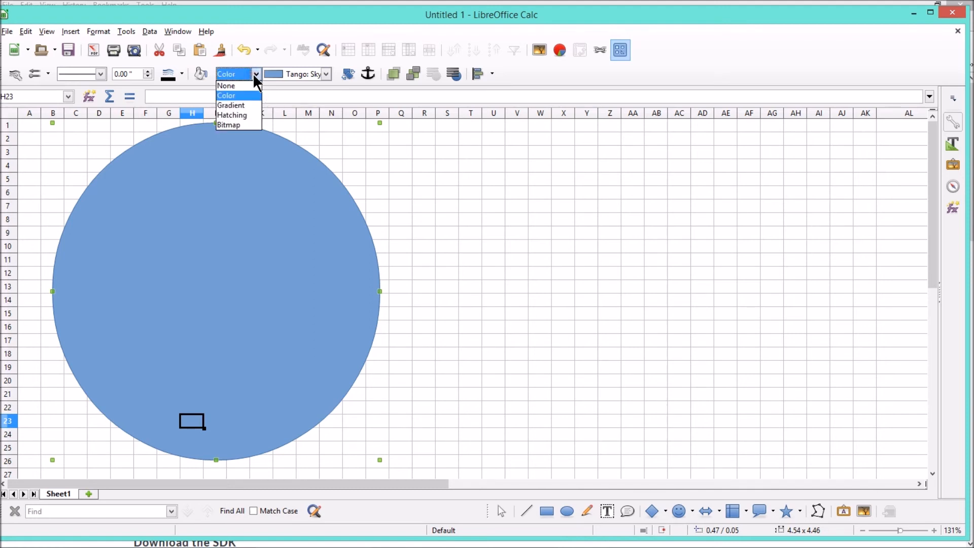
click(235, 85)
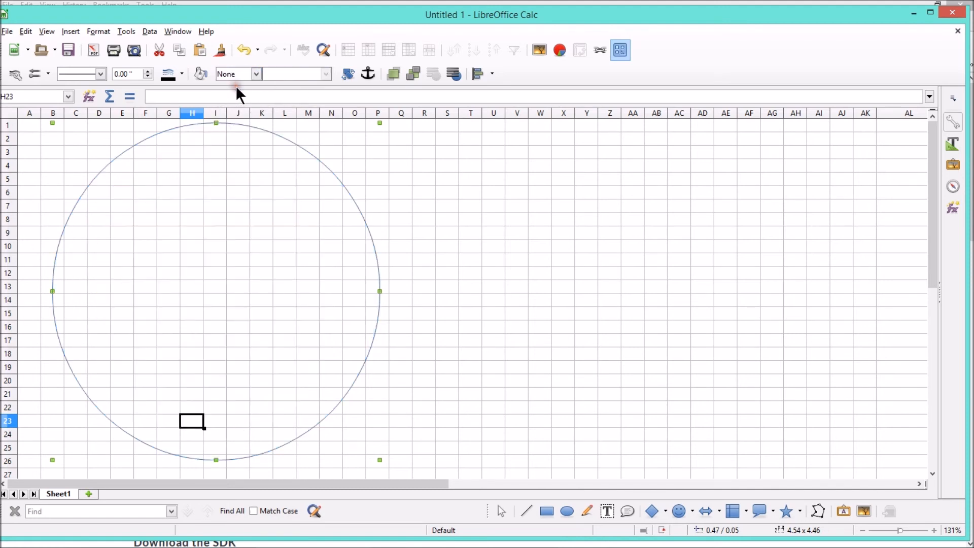
Step: Reselect the unfilled circle by its outline
click(438, 248)
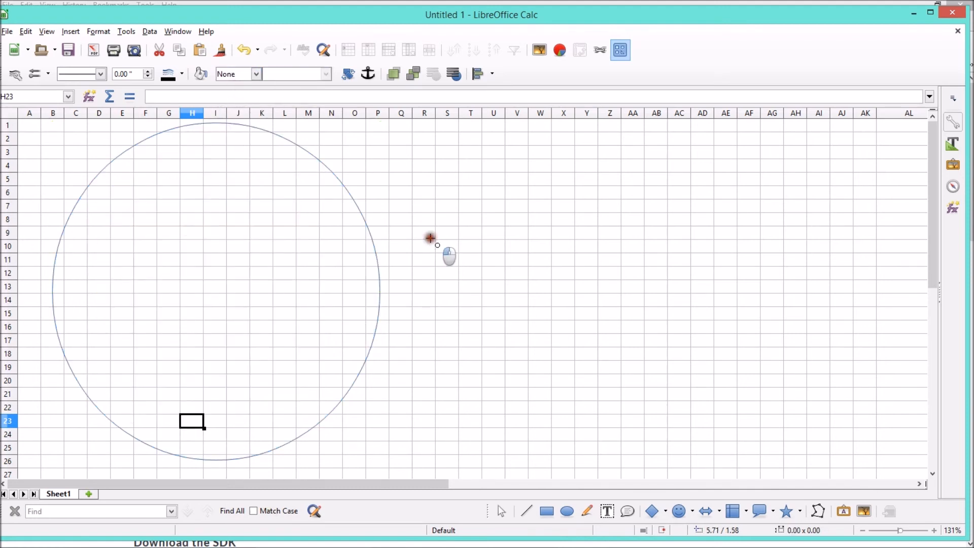
click(364, 193)
click(384, 267)
click(328, 411)
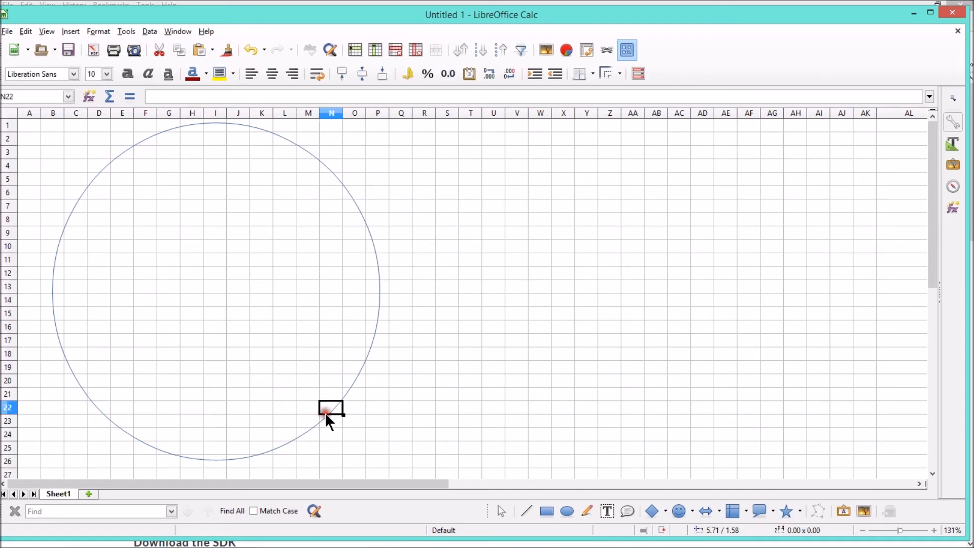
click(134, 149)
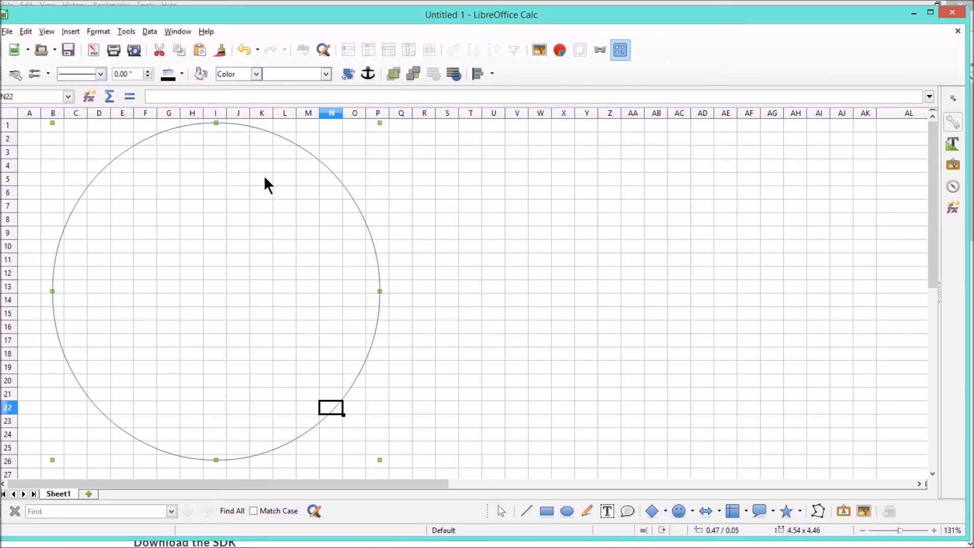
click(377, 314)
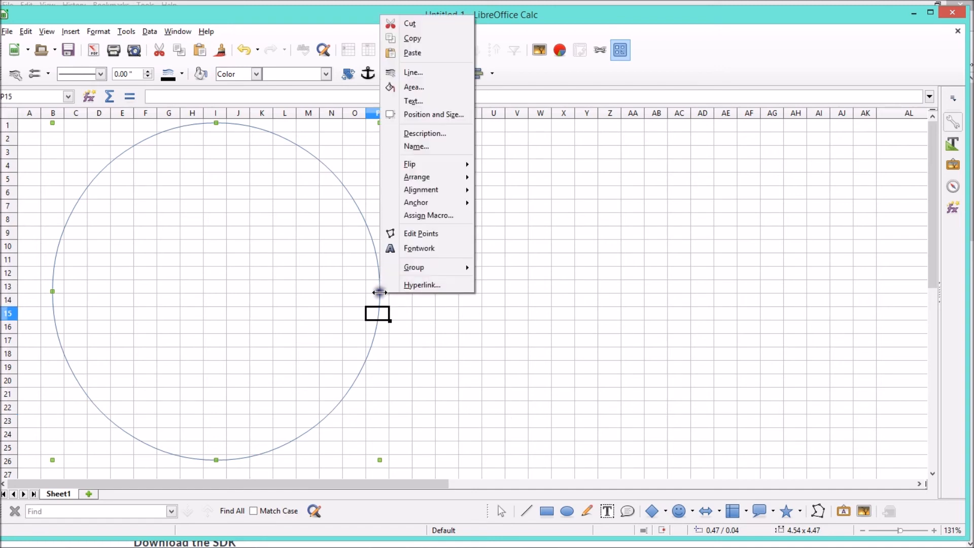
Step: Copy and paste the circle, then move the second circle over the first
right_click(380, 291)
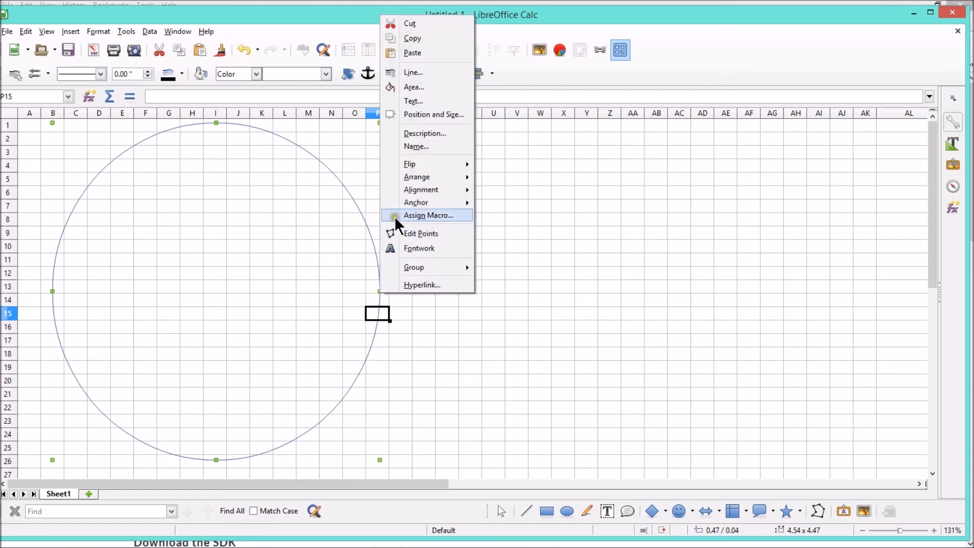
click(413, 40)
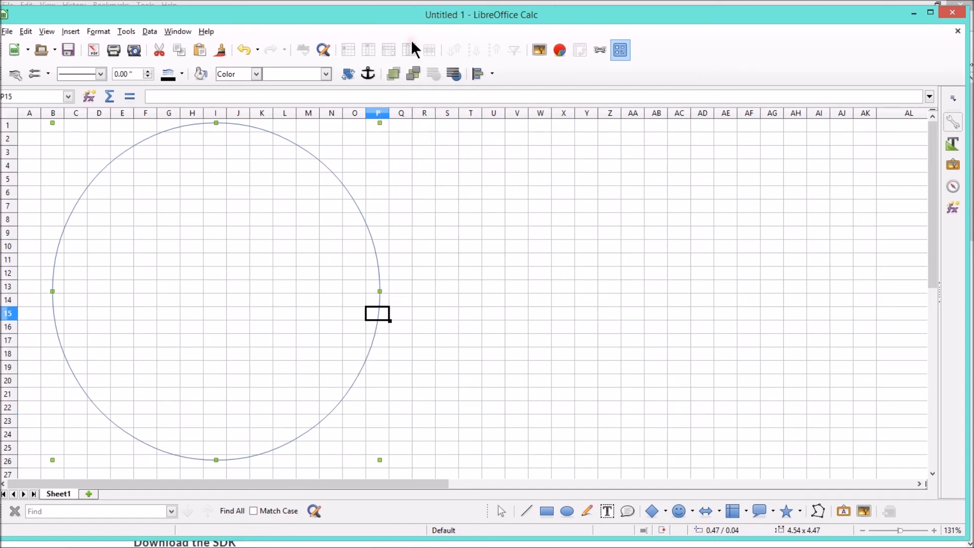
key(ctrl+v)
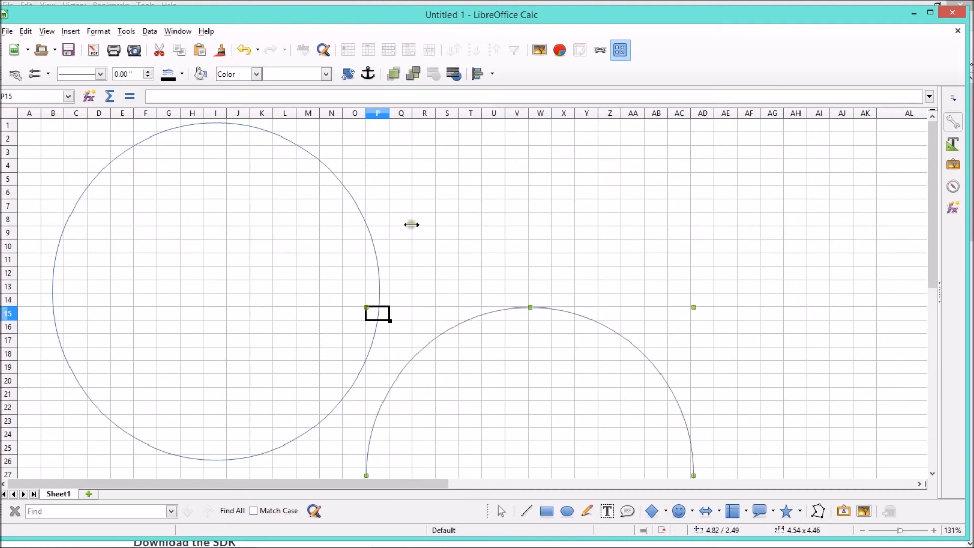
click(517, 300)
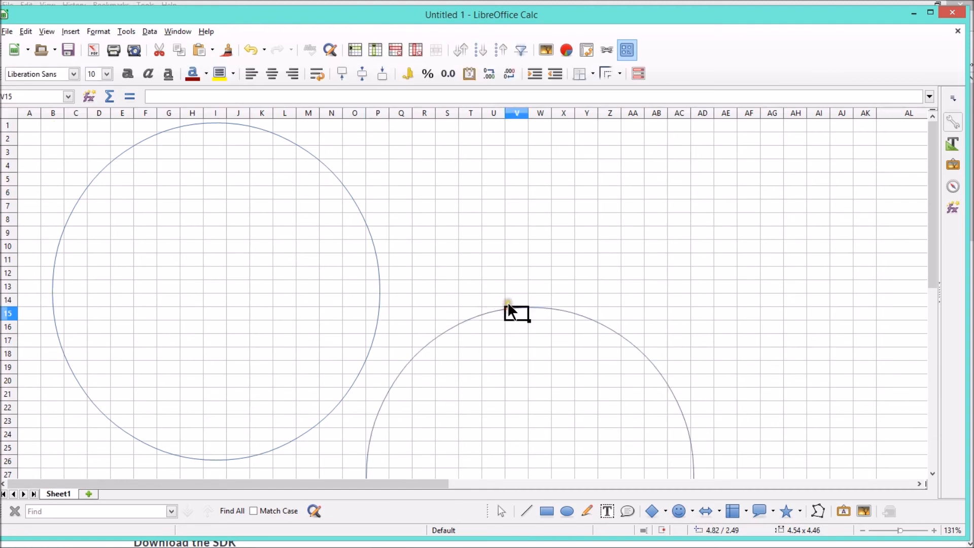
click(538, 307)
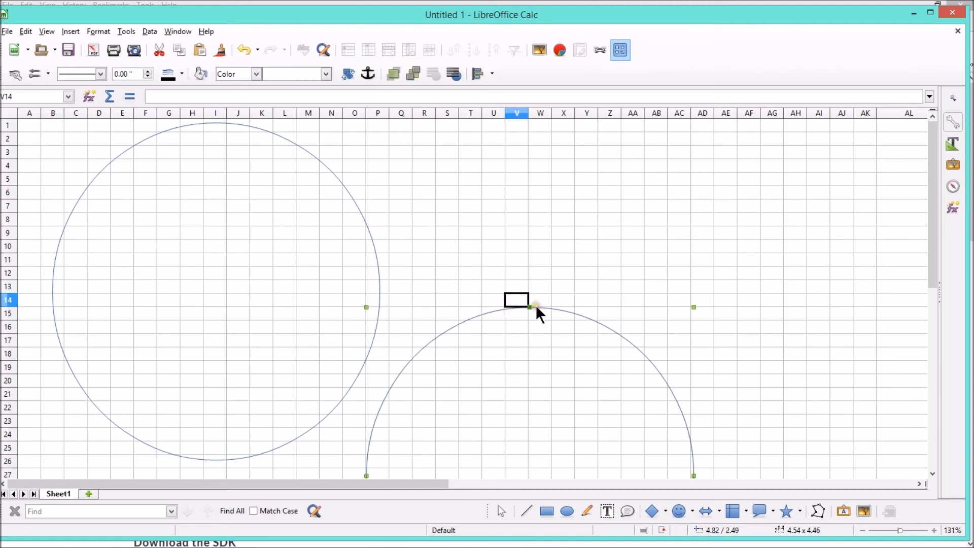
drag(535, 304, 324, 268)
Step: Shrink the third circle and centre it inside the other two rings
click(379, 299)
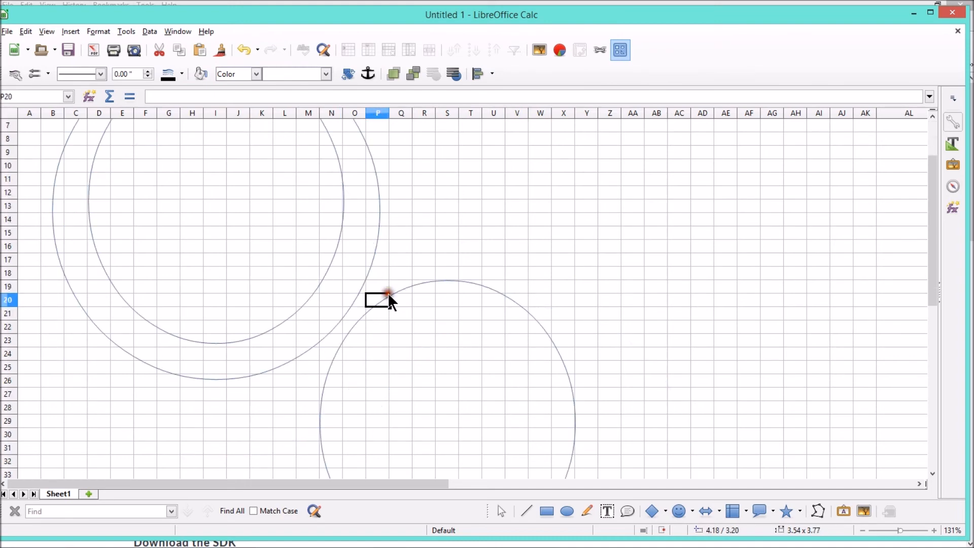
click(404, 287)
click(427, 281)
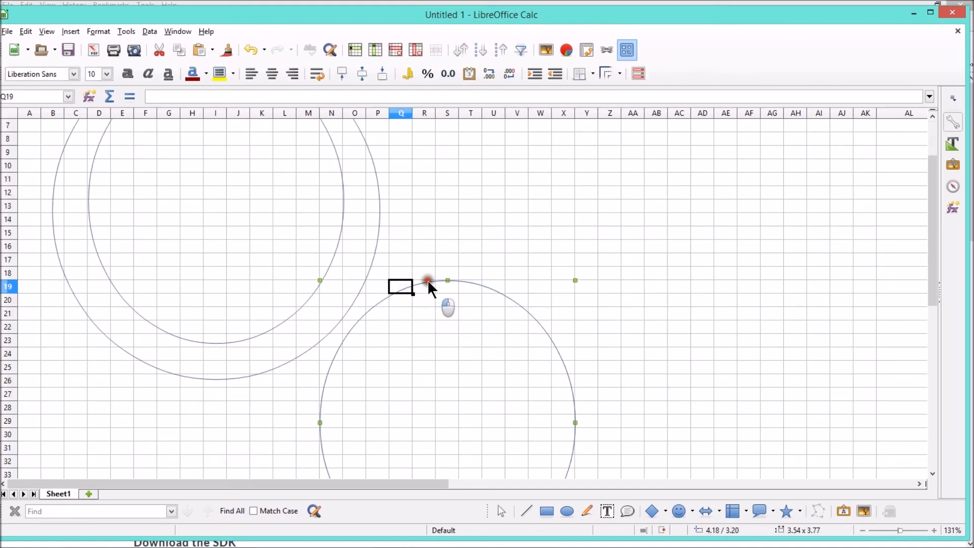
scroll(194, 165, up, 2)
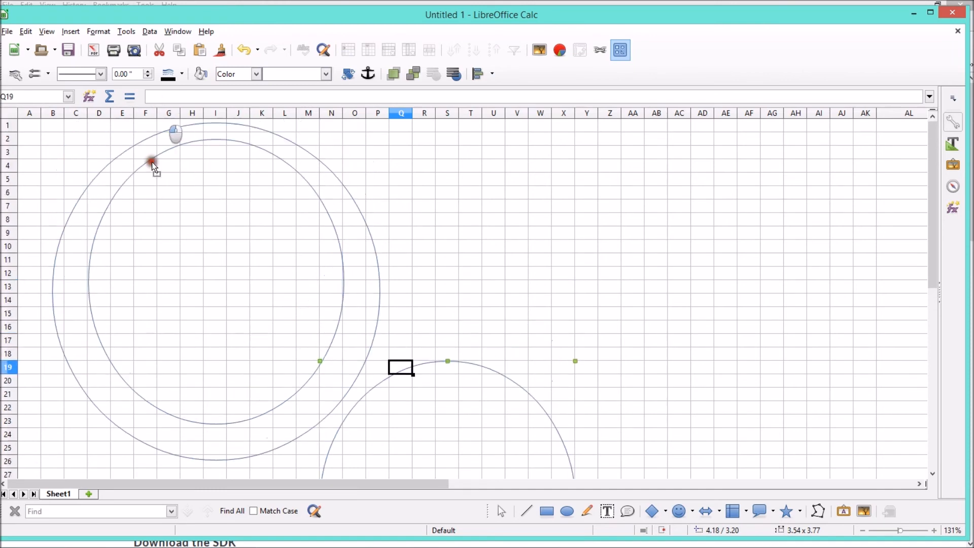
drag(193, 165, 174, 207)
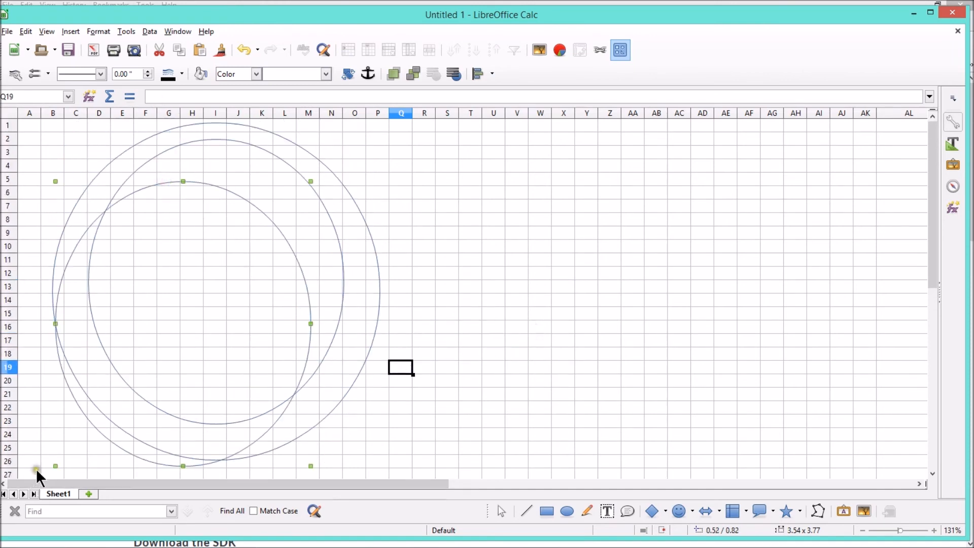
mouse_move(56, 465)
mouse_down()
mouse_move(120, 381)
mouse_move(116, 372)
mouse_up()
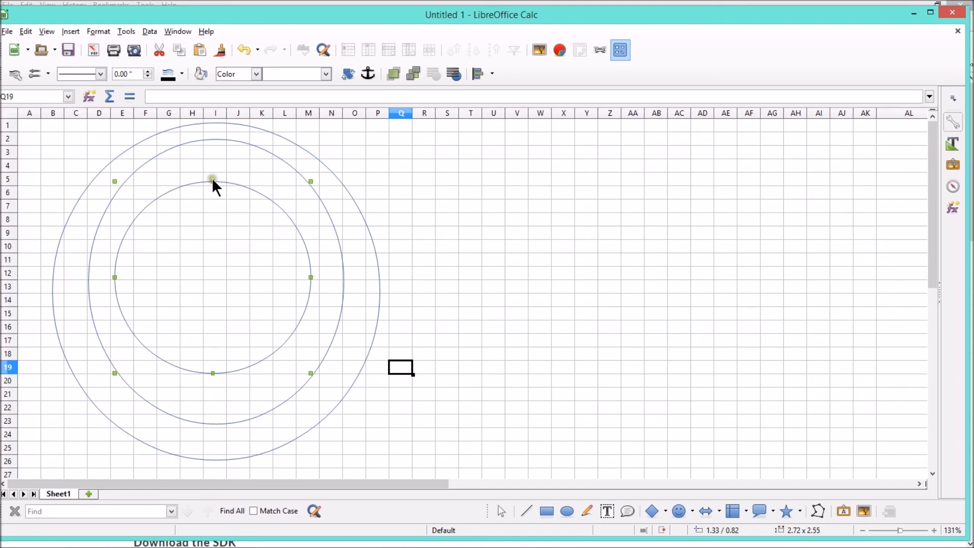
drag(225, 182, 232, 187)
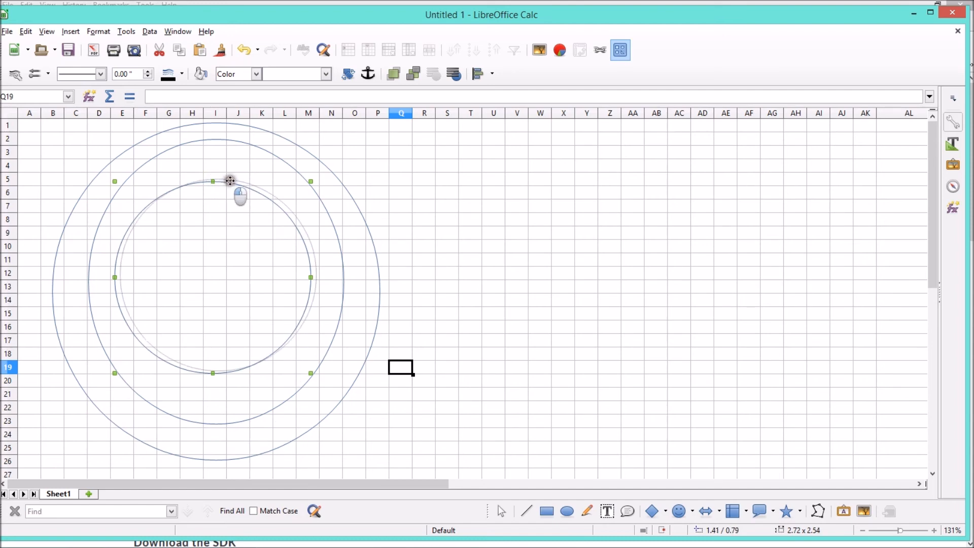
click(221, 139)
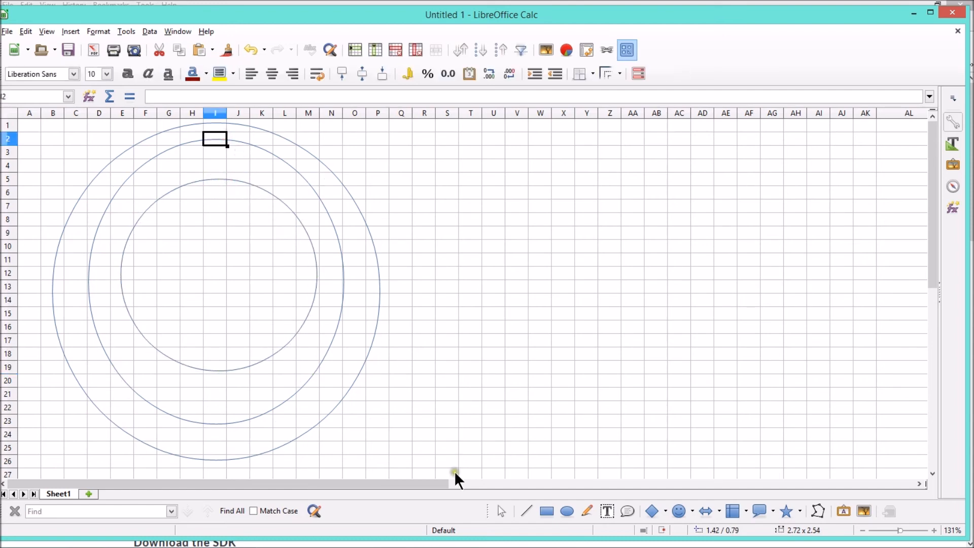
Step: Draw radial spoke lines across the rings at the top and lower right of the wreath
click(528, 511)
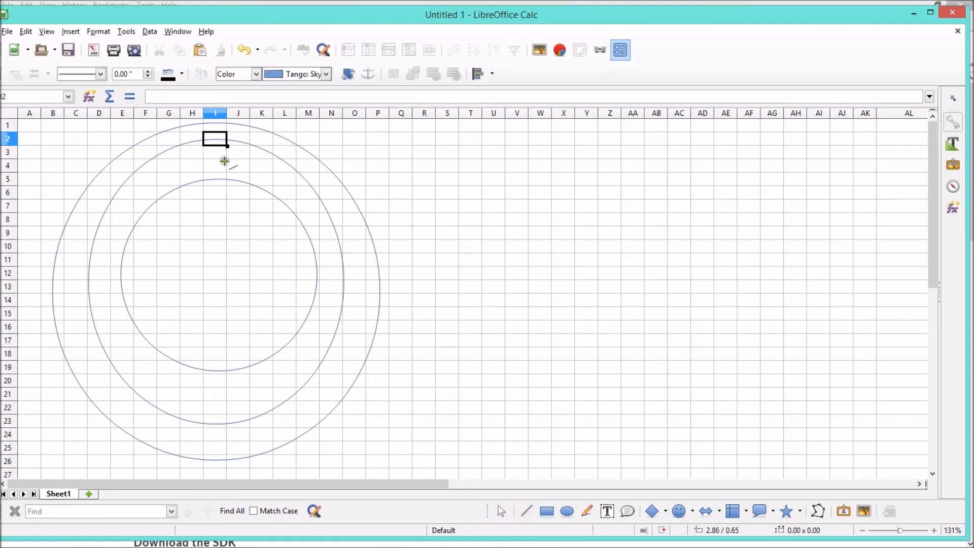
drag(221, 181, 217, 122)
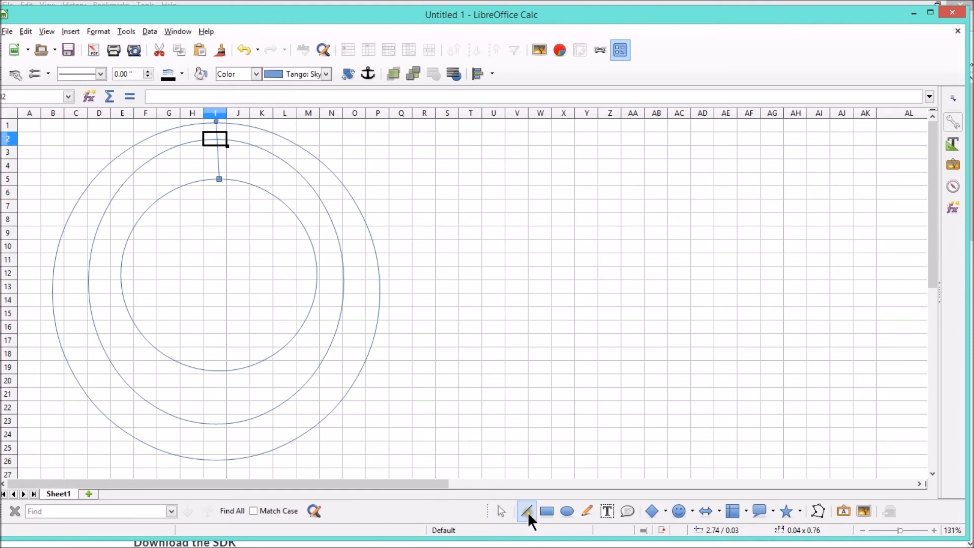
drag(284, 327, 355, 385)
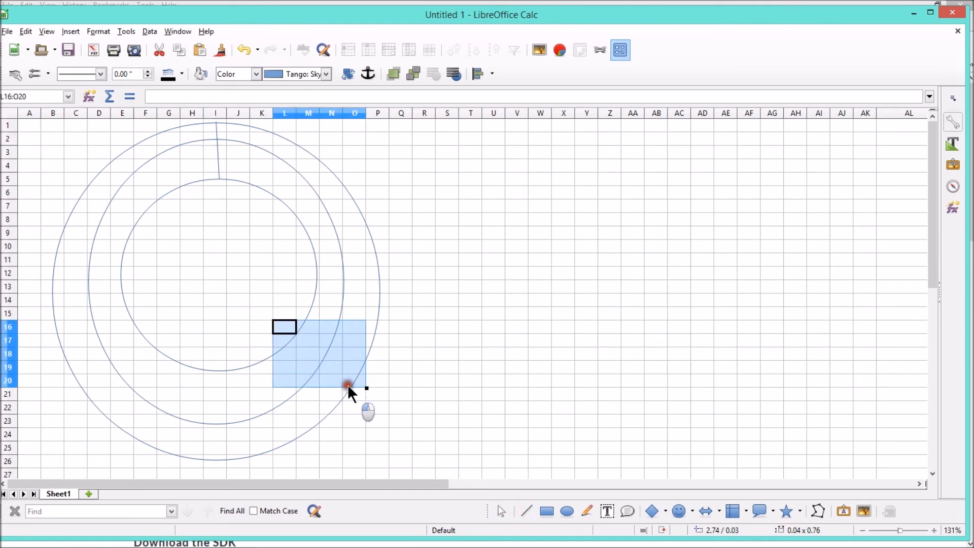
click(526, 511)
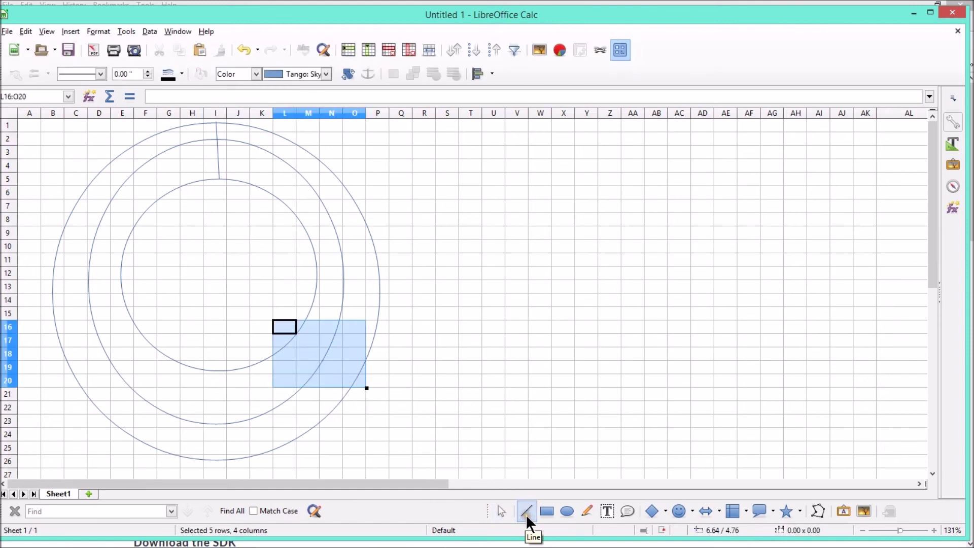
drag(356, 368, 378, 394)
click(424, 409)
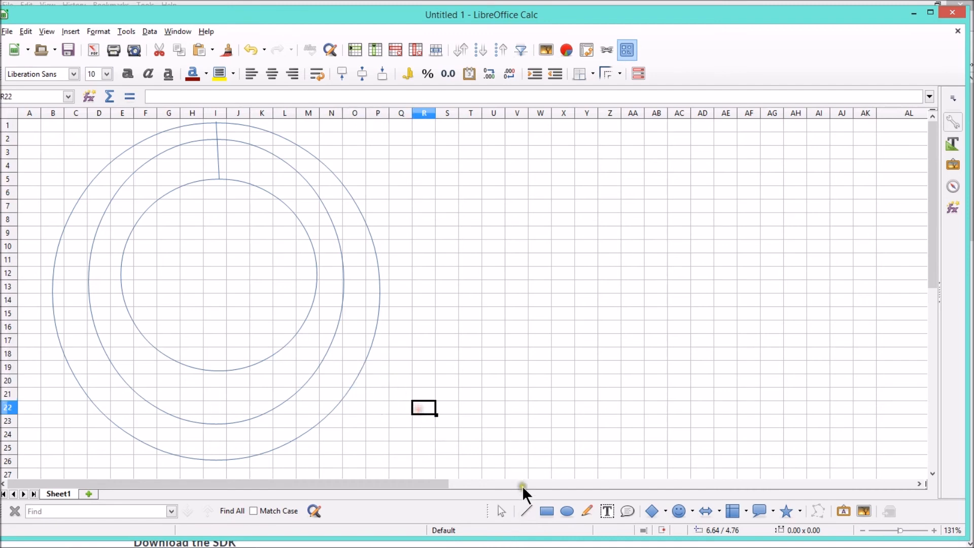
click(526, 511)
drag(357, 378, 288, 330)
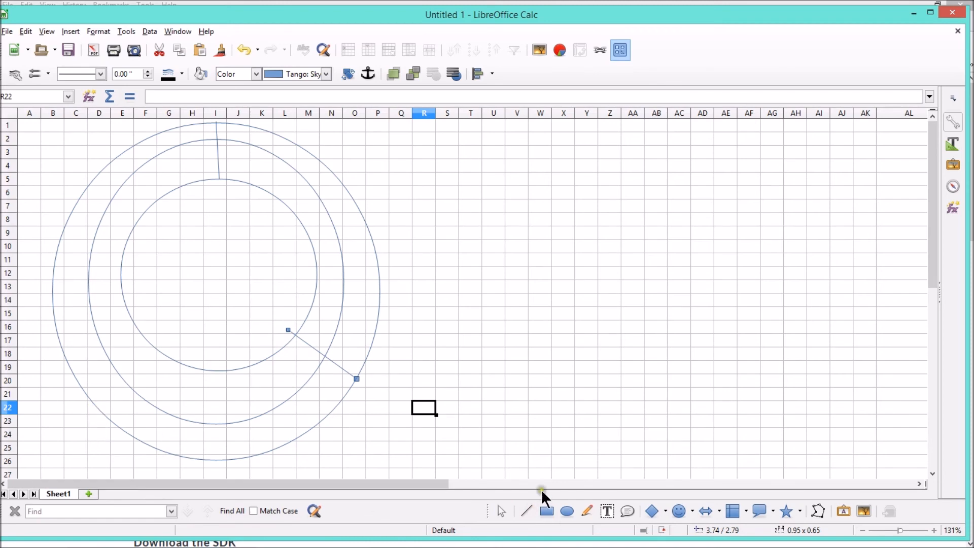
Step: Draw spoke lines across the lower-left and upper-left rings, then deselect
click(528, 511)
drag(103, 412, 163, 355)
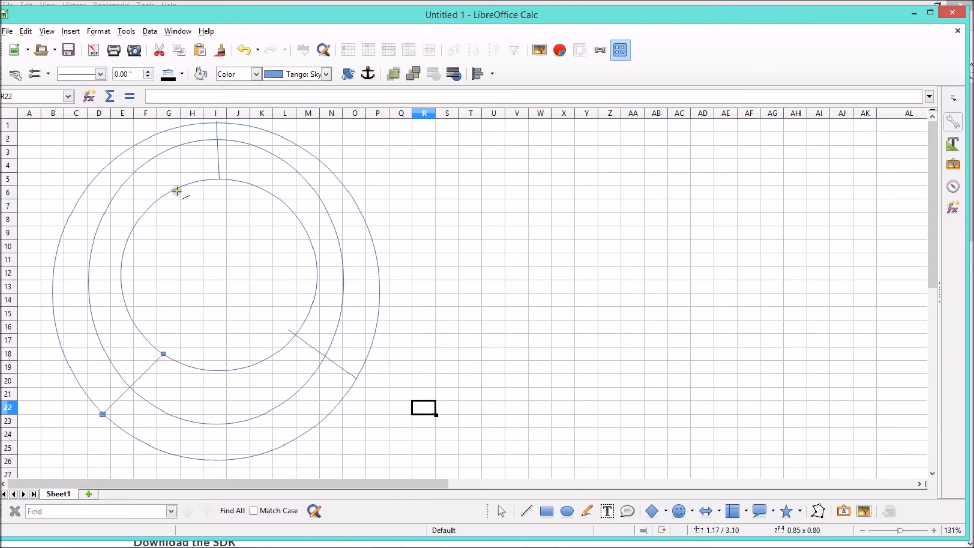
drag(176, 190, 153, 152)
drag(153, 204, 106, 169)
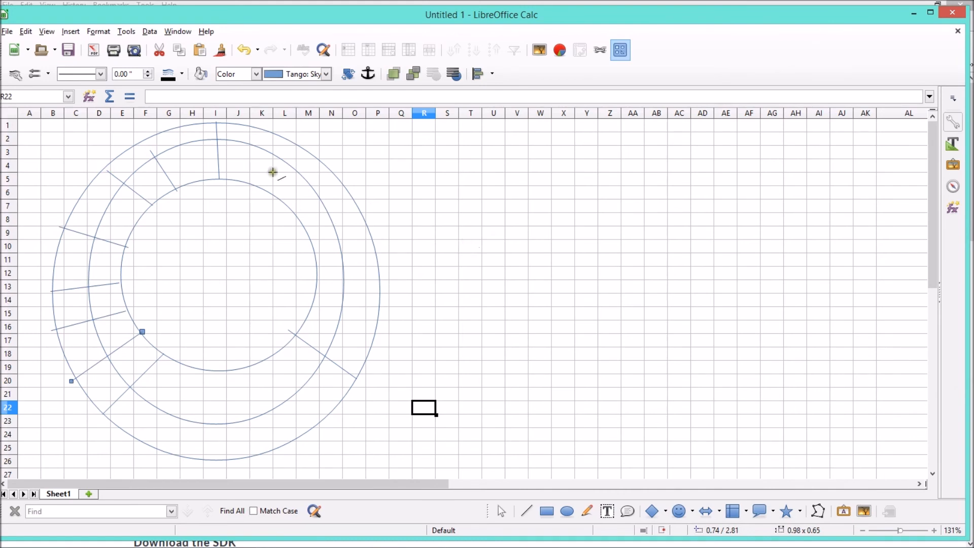
click(427, 334)
Step: Number the top spoke's inner, middle and outer ring cells 1, 22 and 43
click(379, 177)
key(Left)
key(Left)
key(Left)
key(Left)
key(Left)
key(Left)
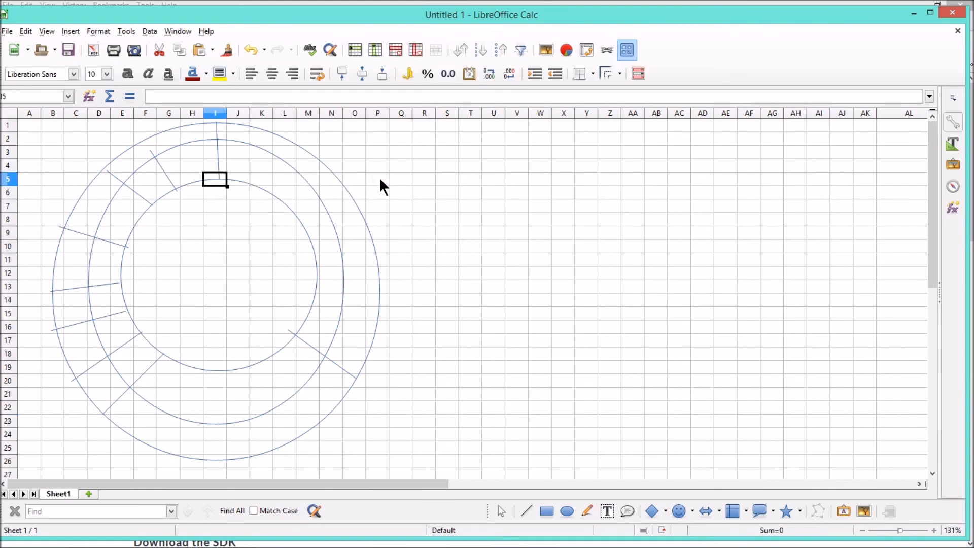
text(1)
key(Return)
key(Up)
key(Up)
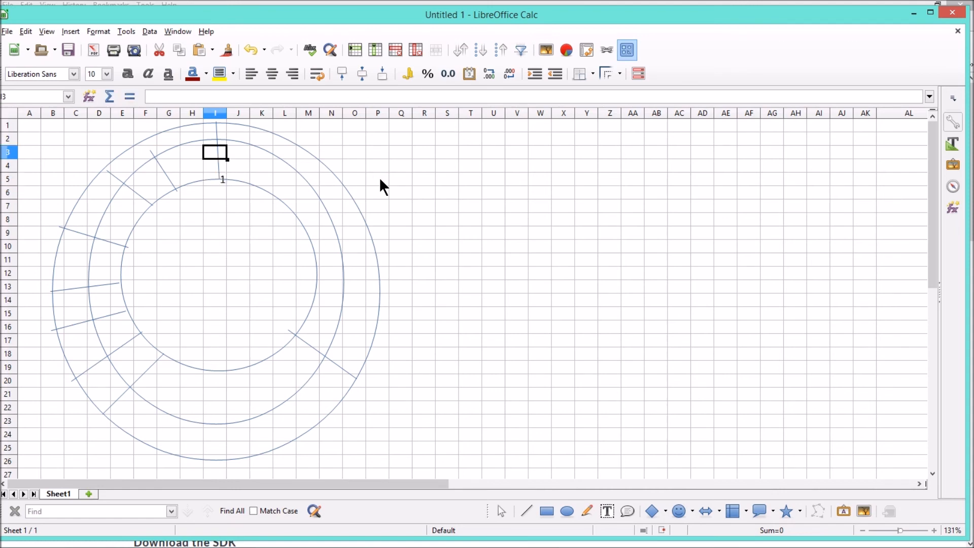
text(3)
key(BackSpace)
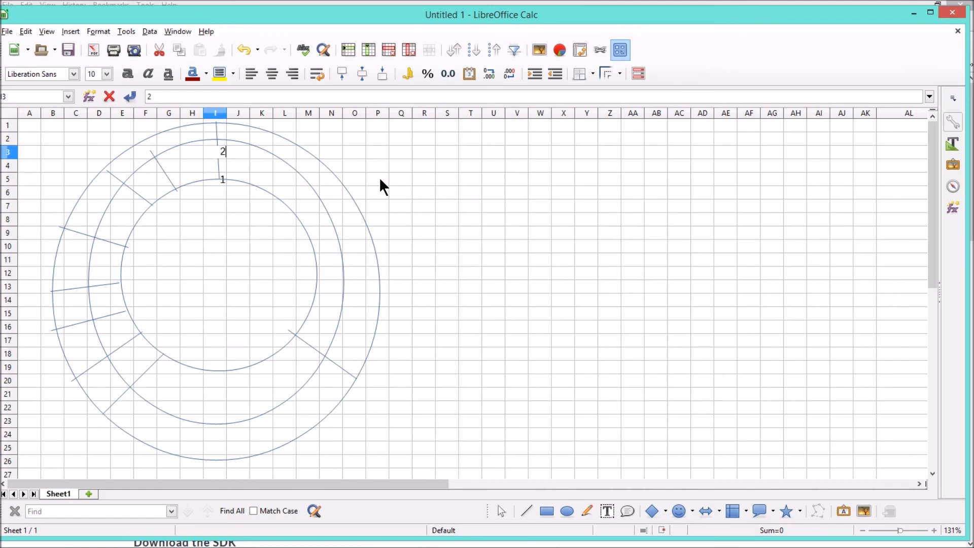
text(2)
key(Return)
key(Up)
key(Up)
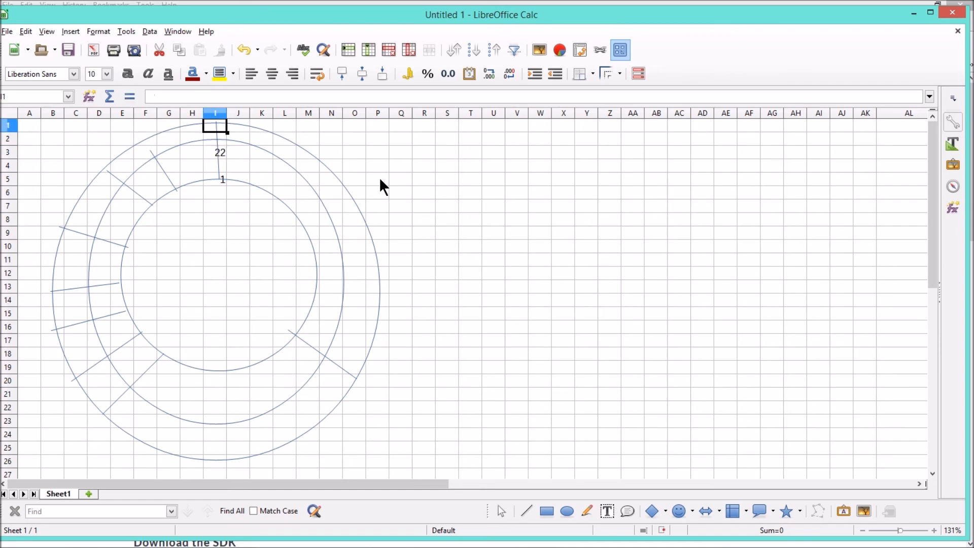
text(43)
key(Return)
Step: Move toward the next spoke position, then switch to the finished wreath workbook in Excel
key(Tab)
key(Down)
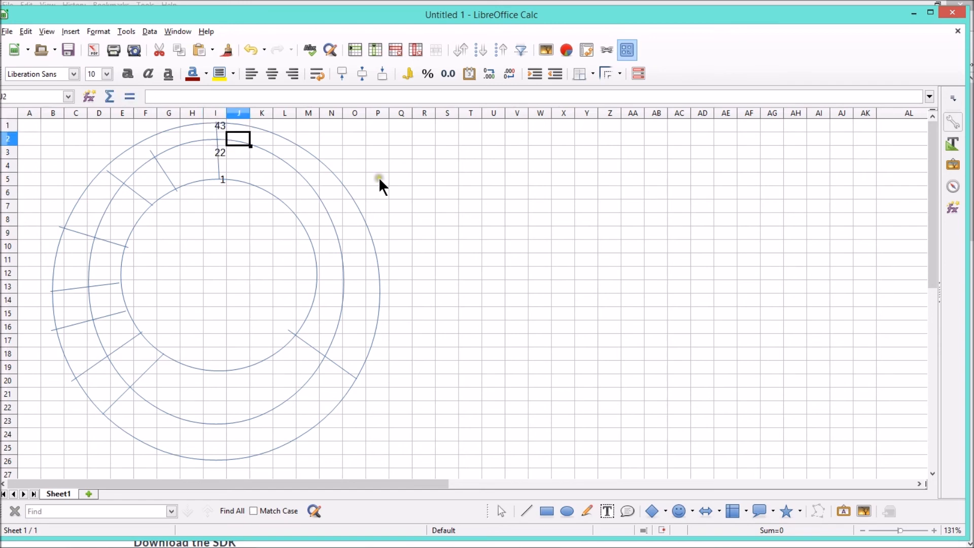
key(Right)
key(Down)
key(Down)
key(Down)
key(Down)
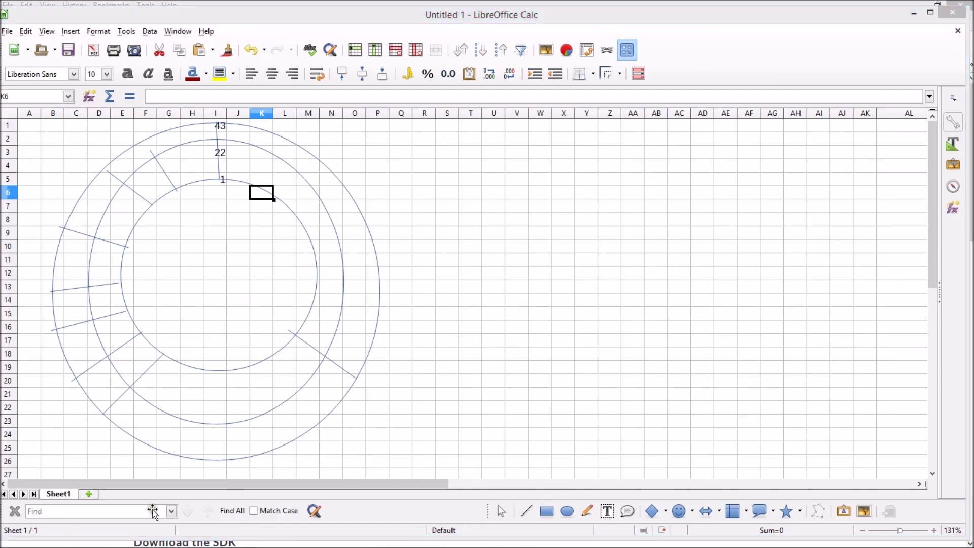
key(alt+Tab)
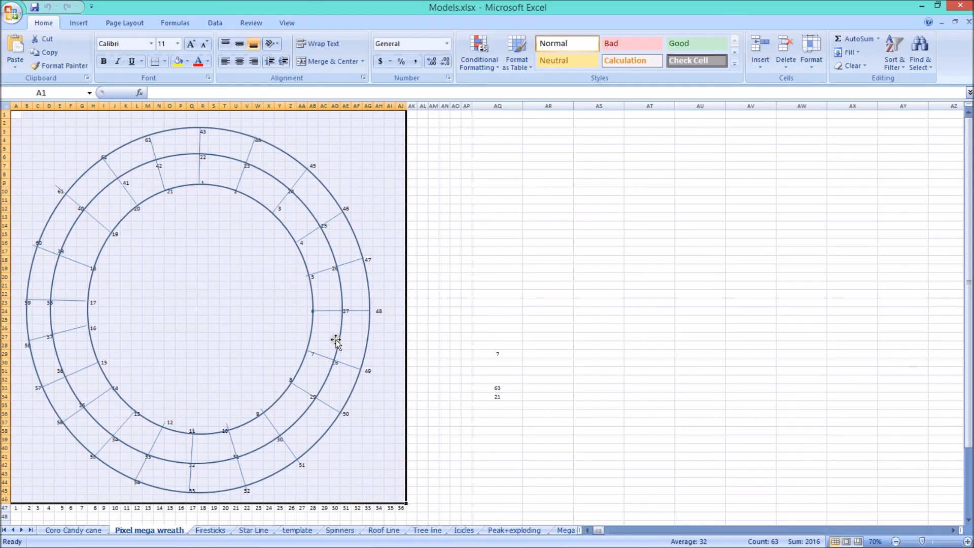
Step: Browse the Star Line, Spinners and Roof Line sheets of the Models workbook
click(488, 378)
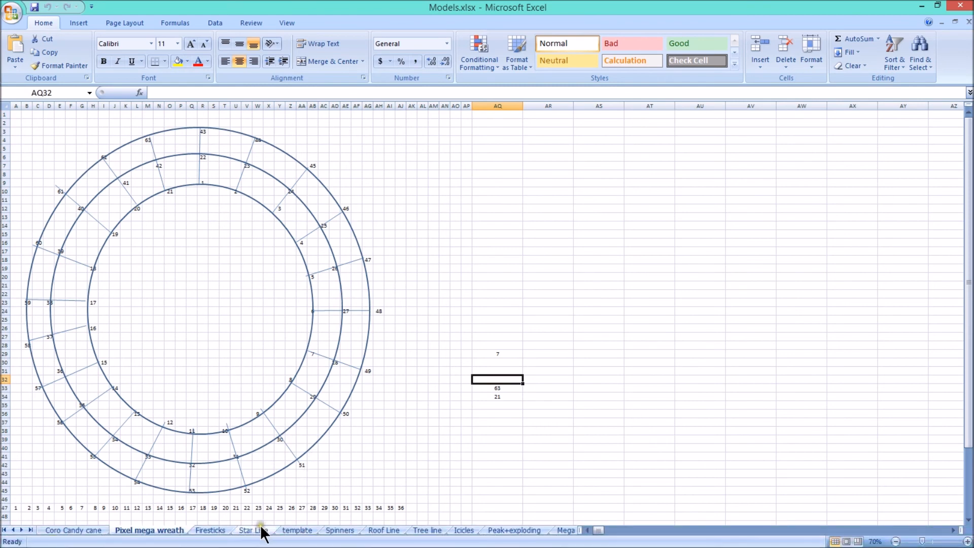
click(262, 530)
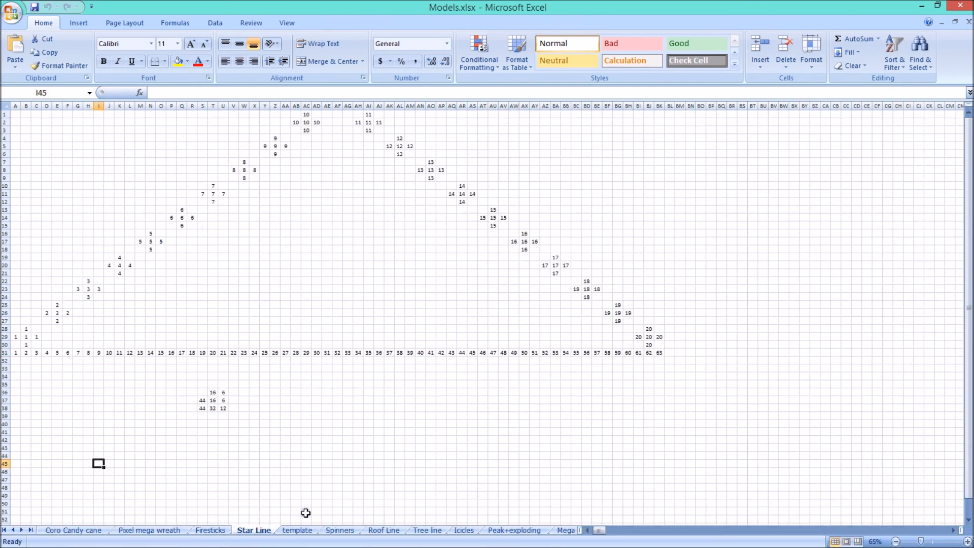
click(340, 531)
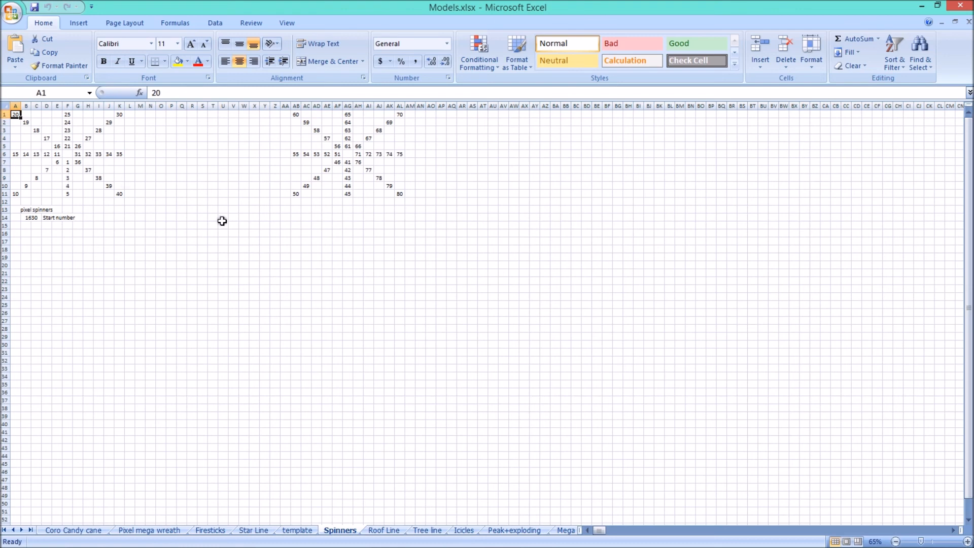
click(384, 530)
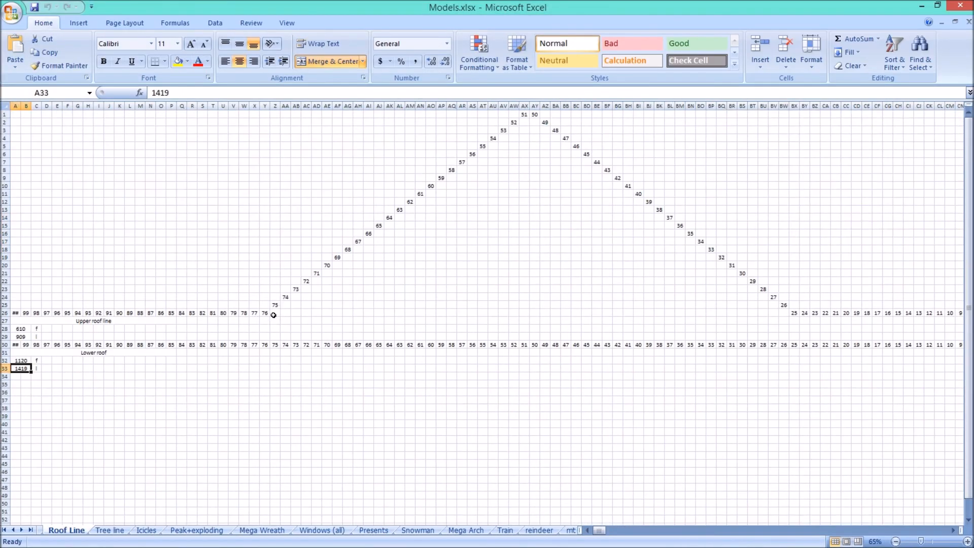
Step: Step through Coro Candy cane to the Firesticks sheet, then switch to xLights
key(ctrl+Page_Up)
key(ctrl+Page_Up)
key(ctrl+Page_Up)
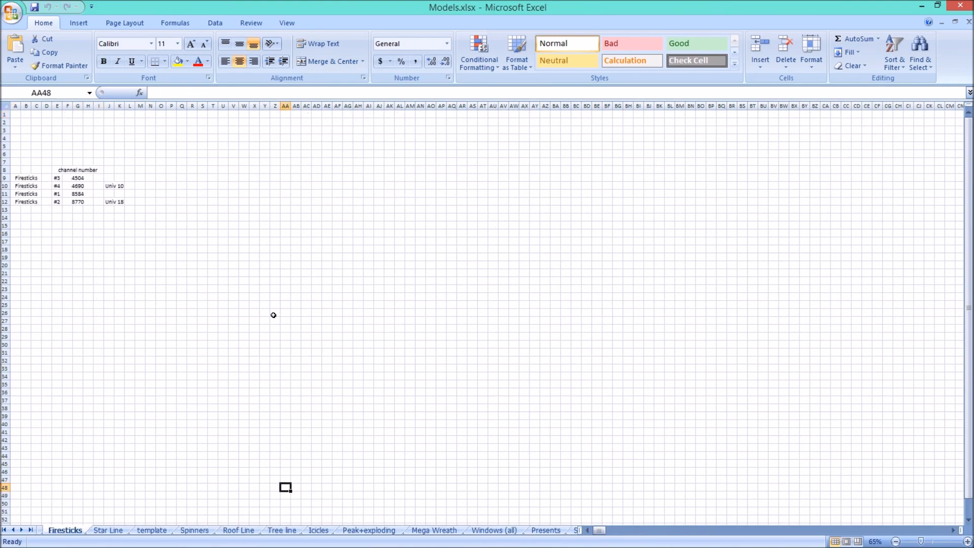
key(ctrl+Page_Up)
key(ctrl+Page_Up)
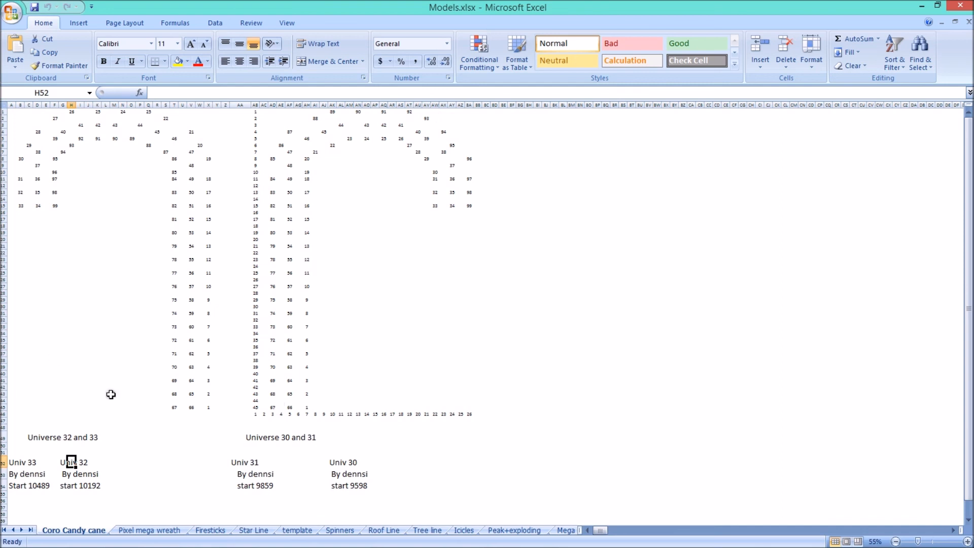
click(240, 354)
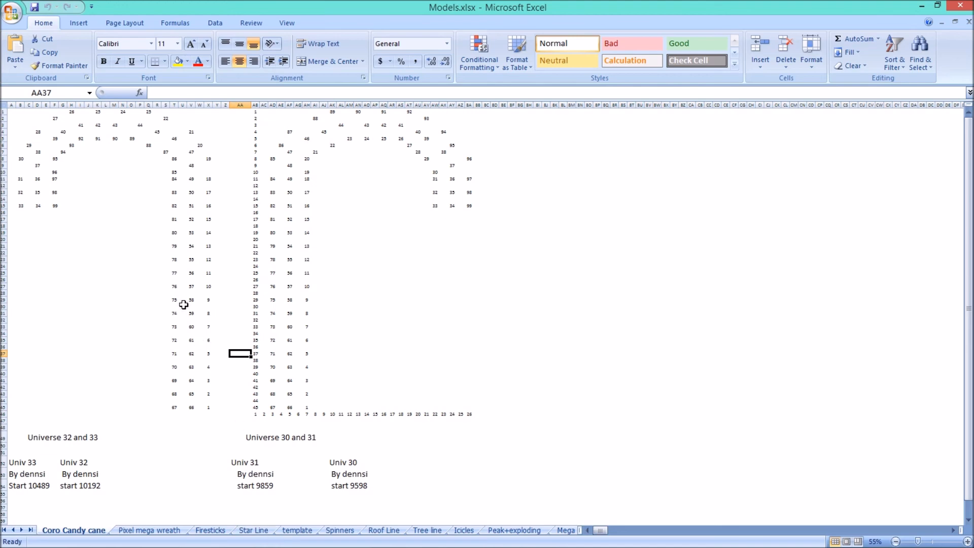
key(ctrl+Page_Down)
key(ctrl+Page_Down)
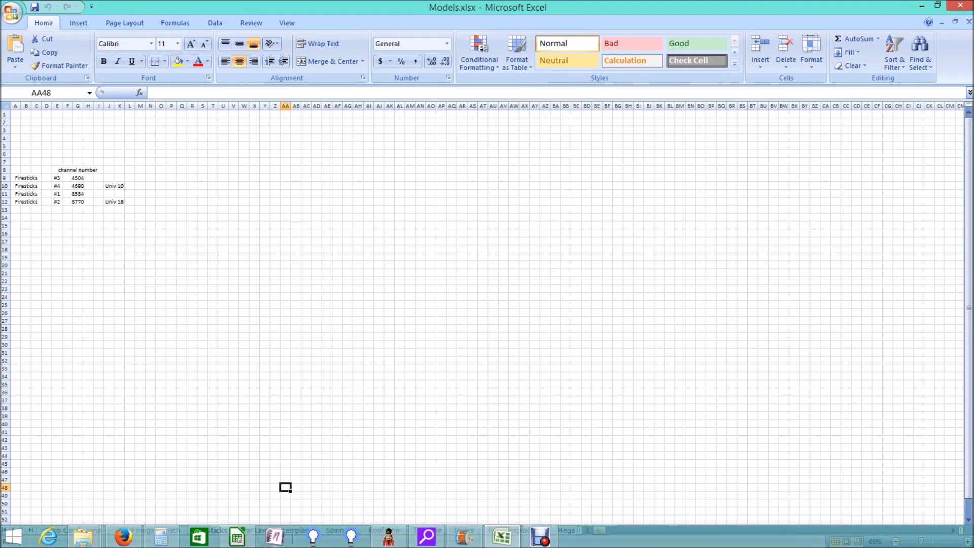
click(502, 539)
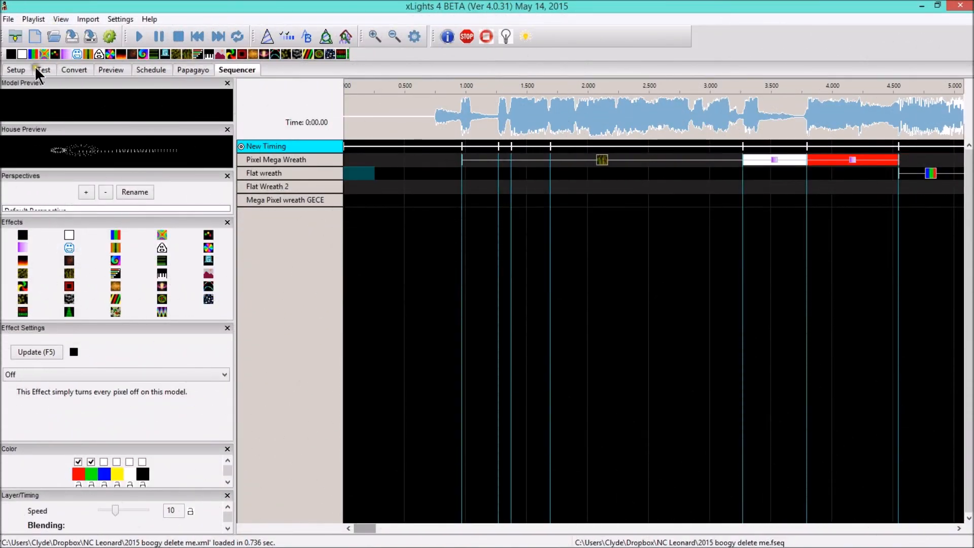
Step: Set the show directory to the Nutcracker folder in Dropbox from the Setup tab
click(73, 69)
click(19, 70)
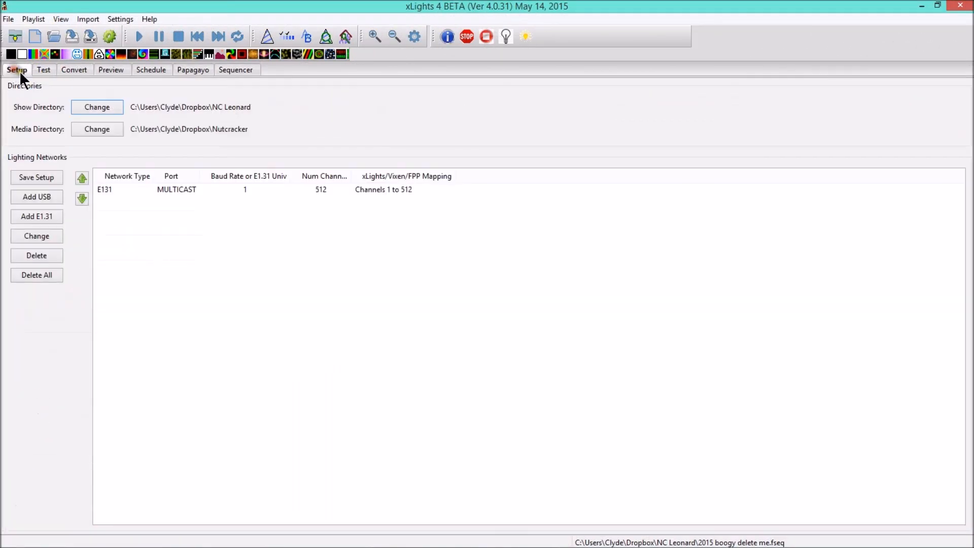
click(97, 106)
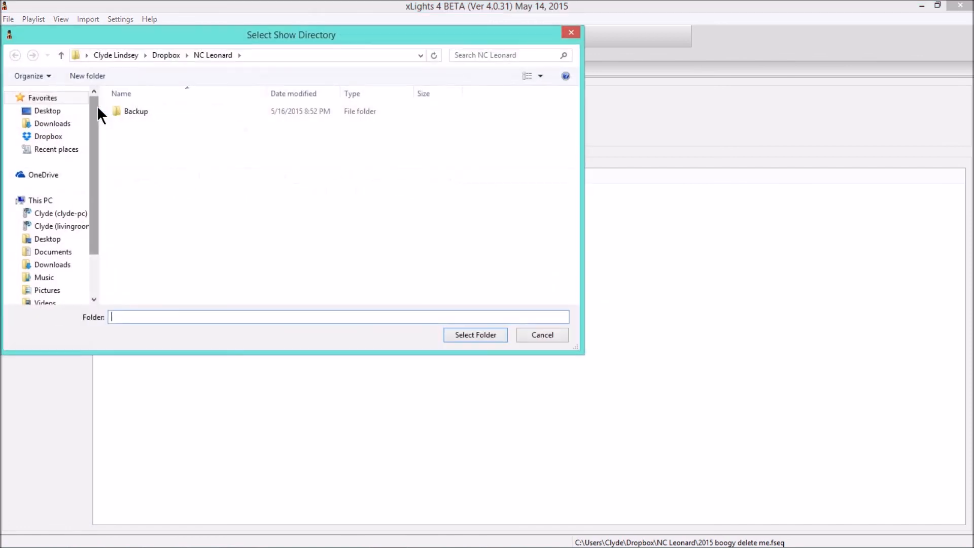
click(166, 55)
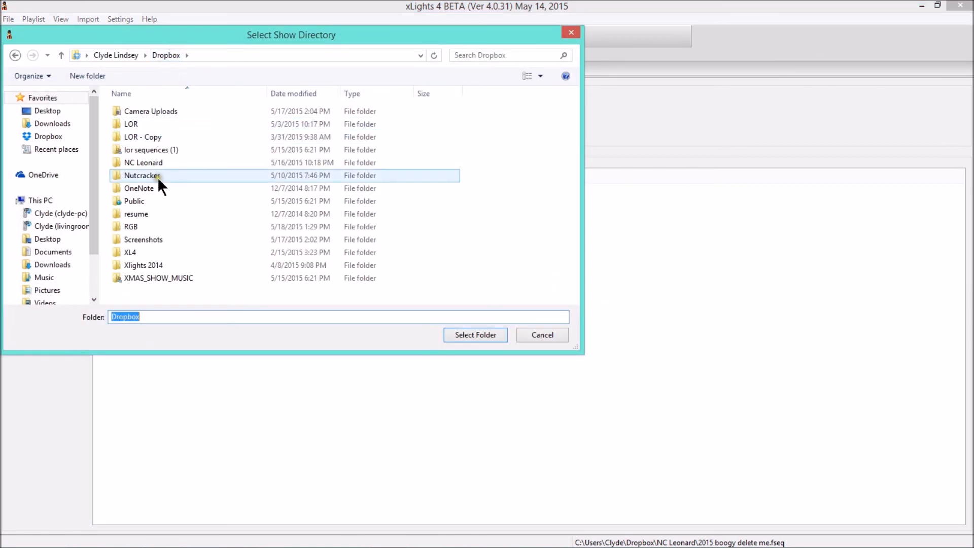
click(139, 174)
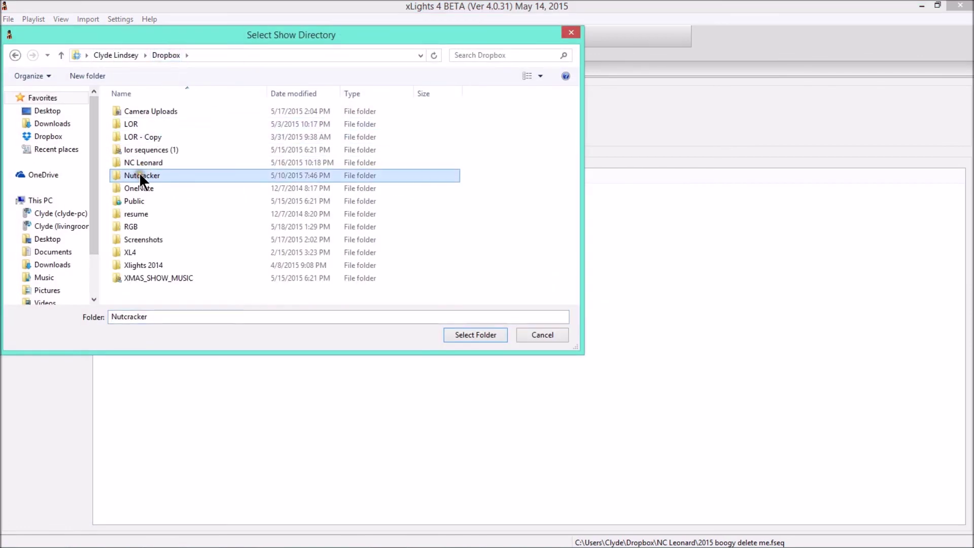
click(475, 334)
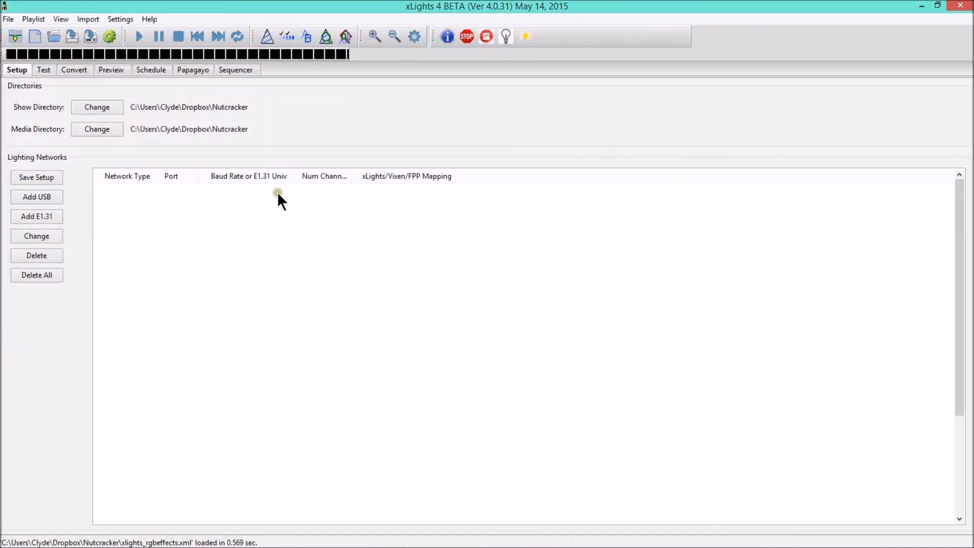
Step: Select networks in the loaded E1.31 list, down to the universe 30 entry
click(183, 209)
scroll(228, 287, down, 4)
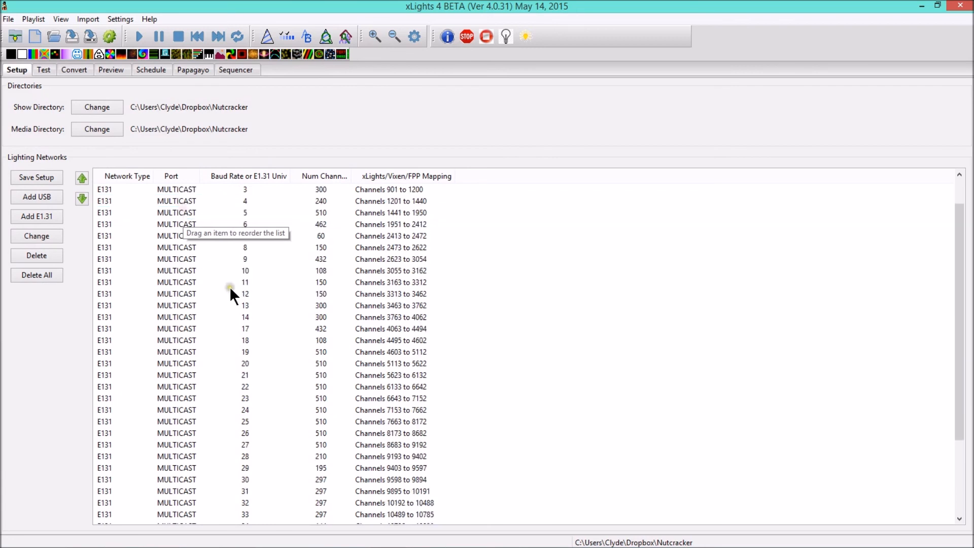
scroll(229, 286, down, 4)
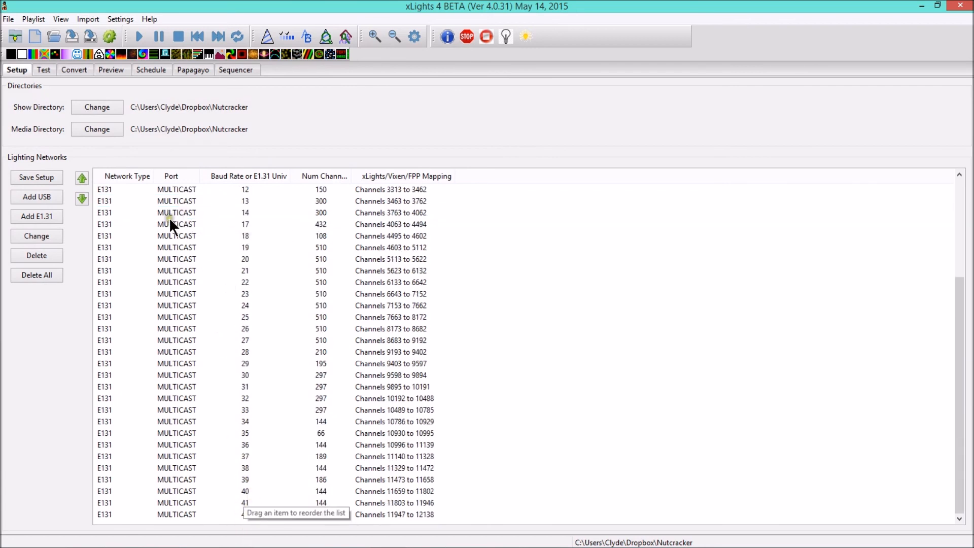
click(311, 376)
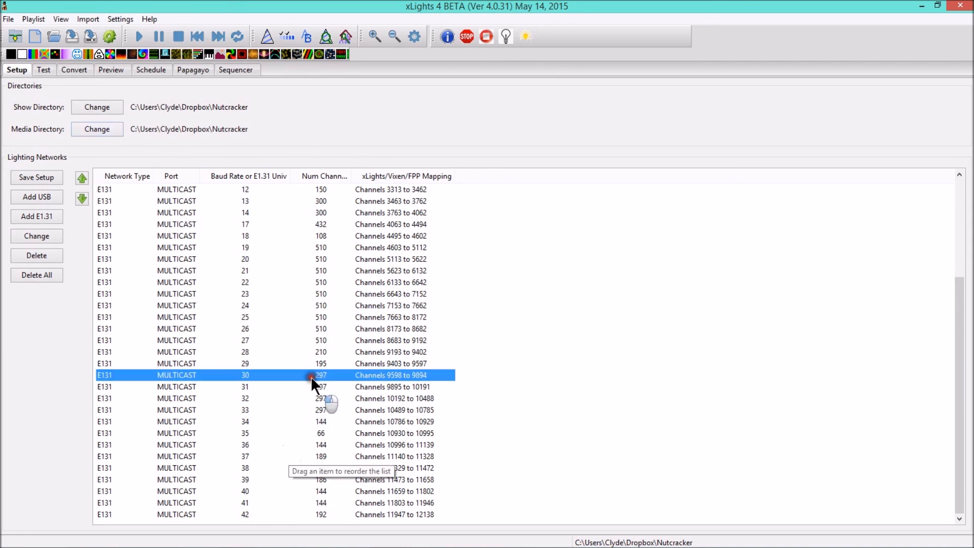
scroll(311, 376, down, 10)
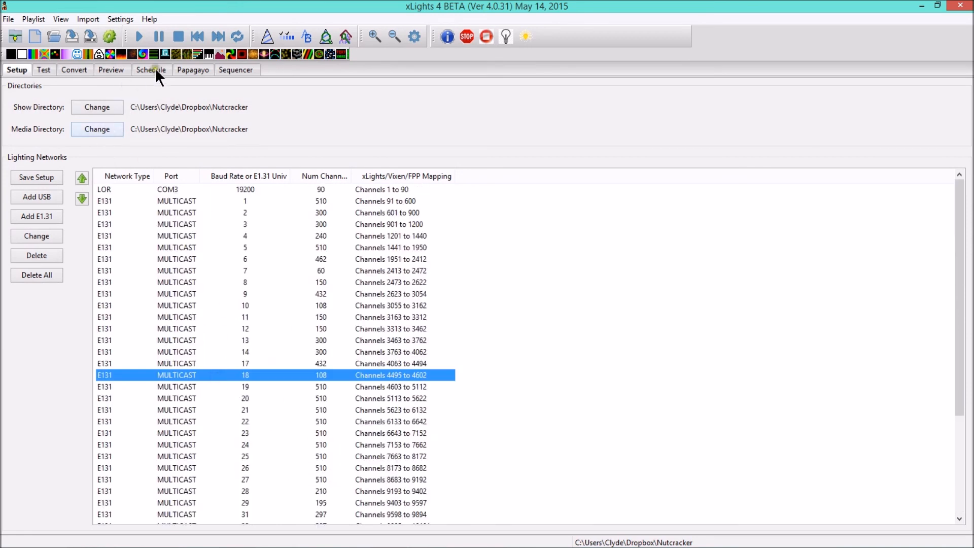
Step: Select models in the house preview and move Mega Wreath (Pixel) to the upper left
click(104, 70)
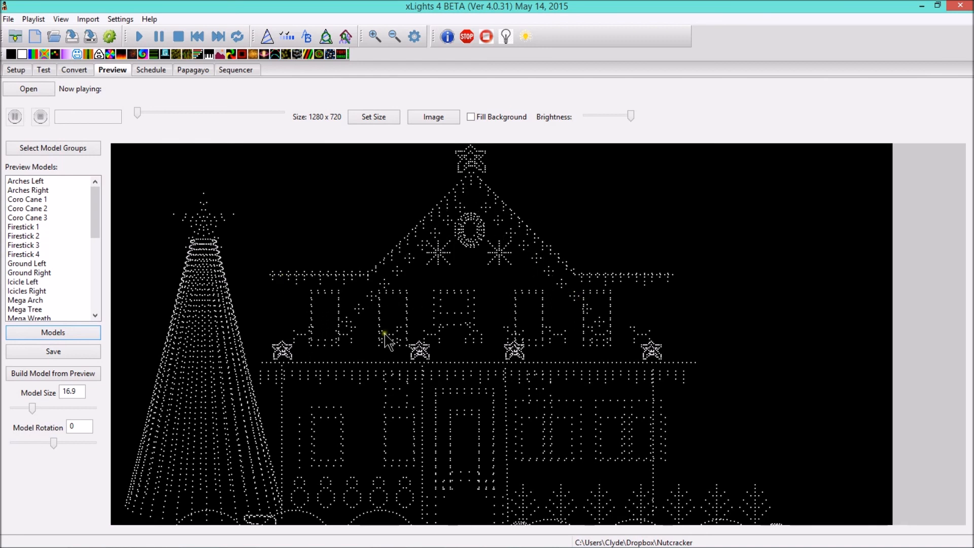
scroll(467, 251, down, 1)
click(467, 250)
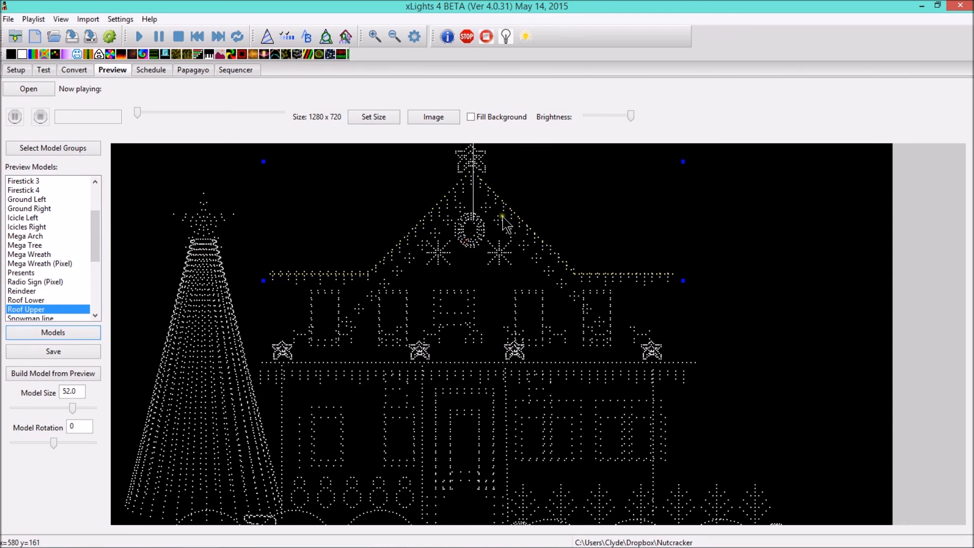
click(464, 250)
click(471, 244)
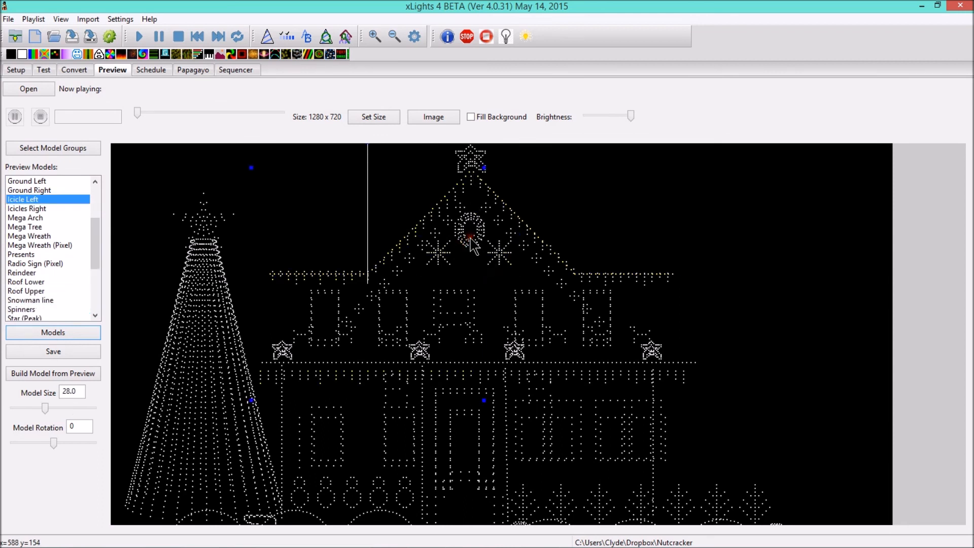
click(472, 241)
drag(472, 241, 339, 199)
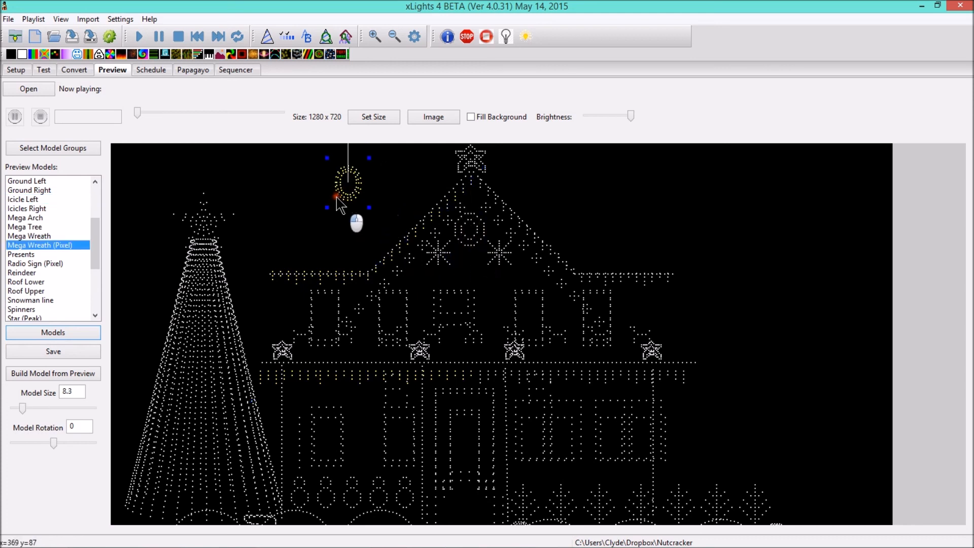
Step: Move the pixel wreath back onto the roof peak, inspect more models, then return to the Models workbook
click(351, 194)
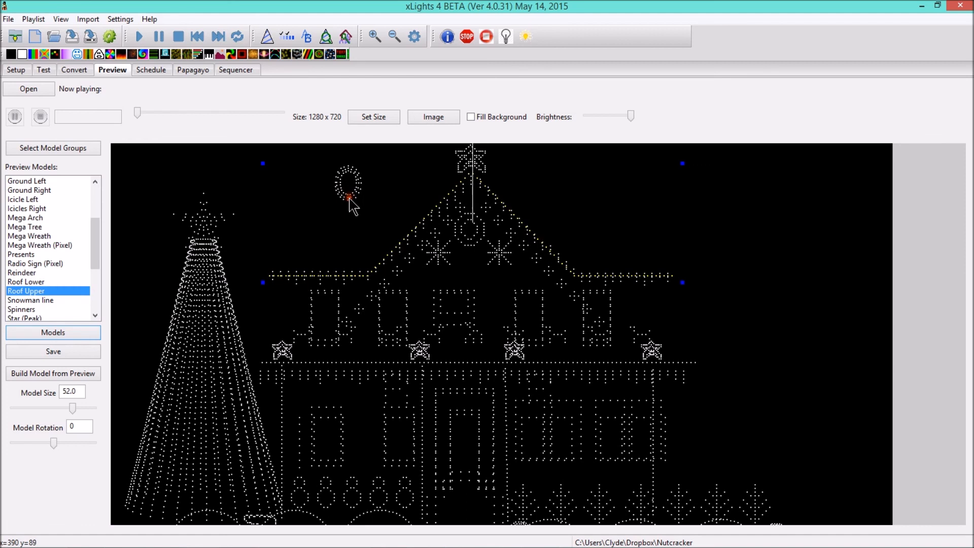
click(350, 200)
mouse_move(351, 199)
mouse_down()
mouse_move(481, 269)
mouse_move(481, 241)
mouse_up()
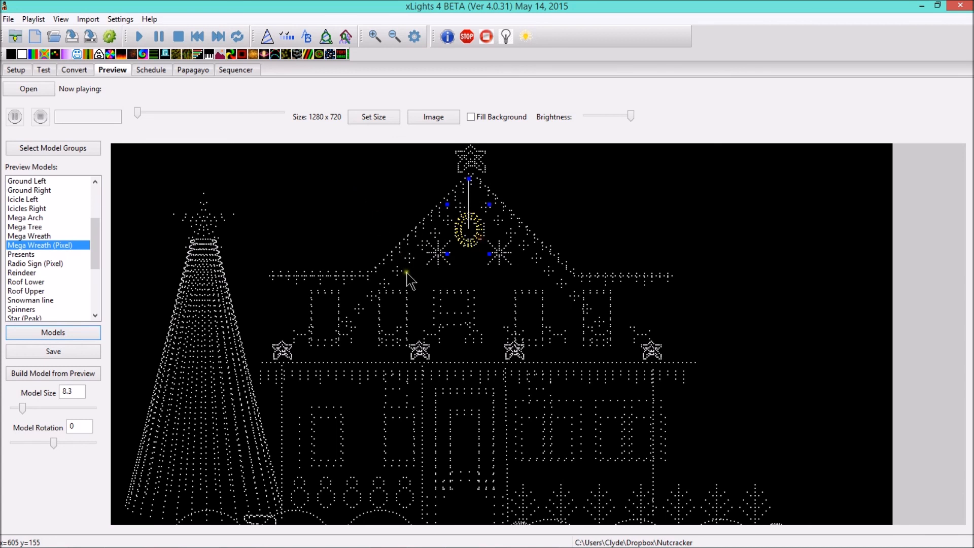
click(405, 325)
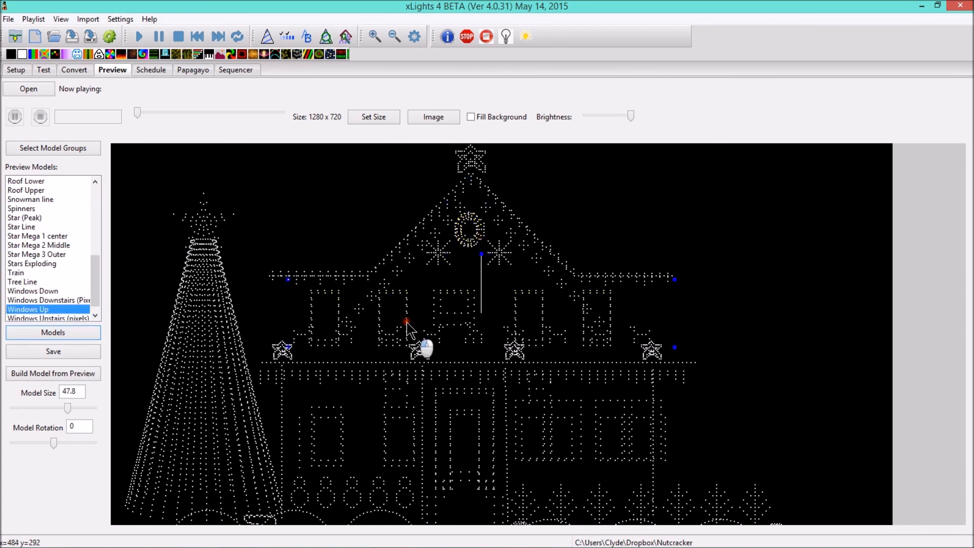
click(409, 328)
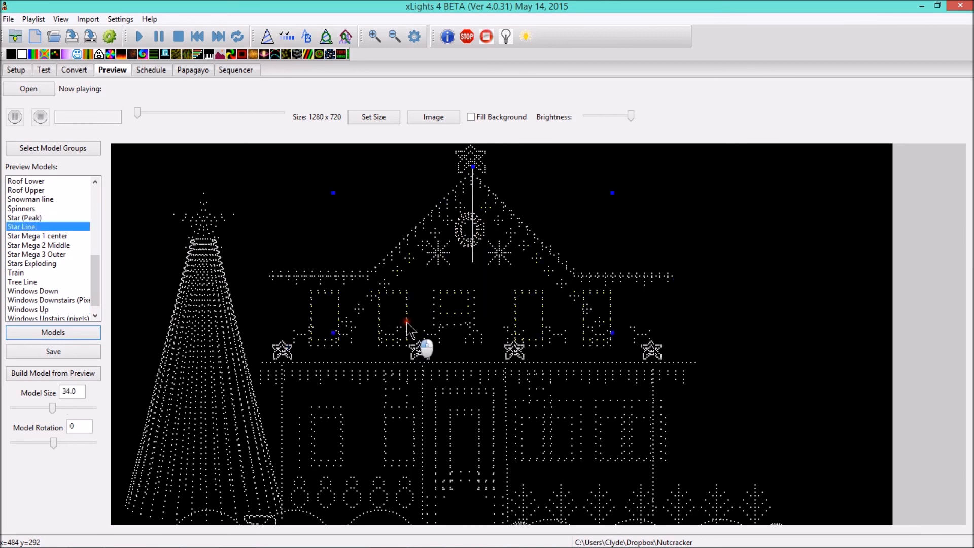
click(410, 328)
click(409, 328)
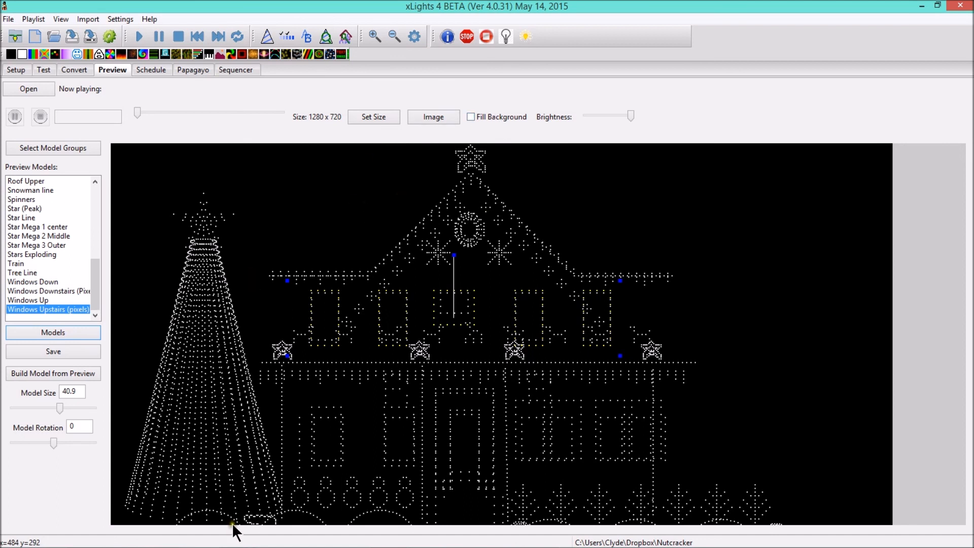
mouse_move(502, 537)
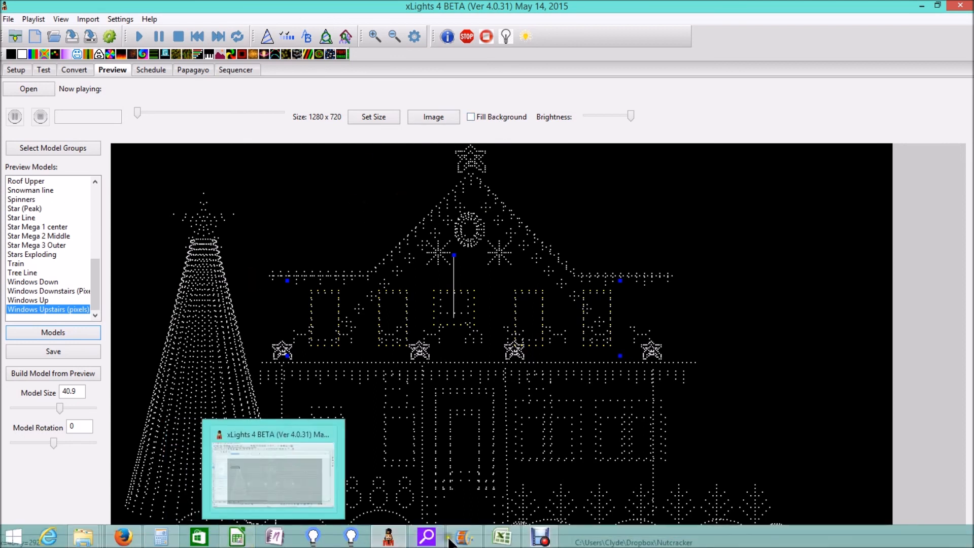
click(250, 537)
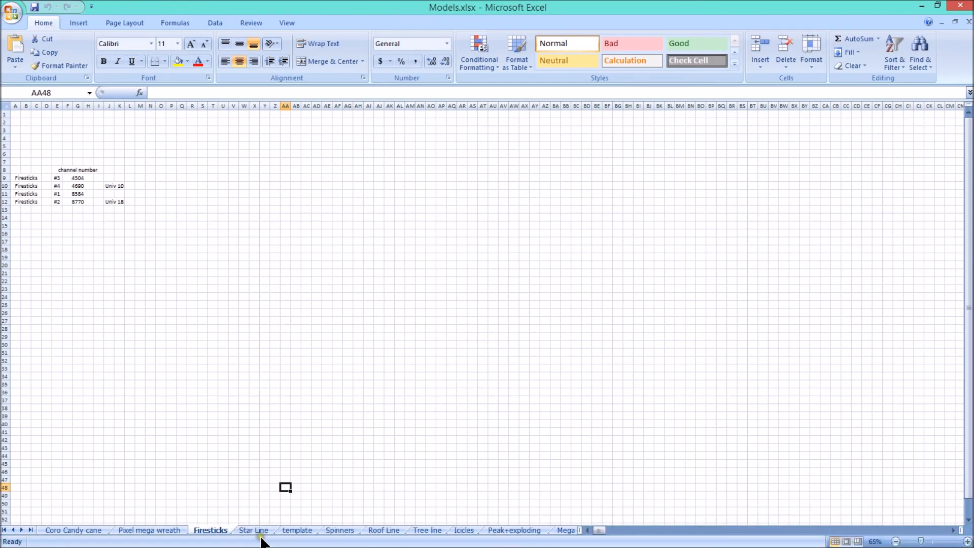
Step: Review cells on the Star Line sheet, then move to the Pixel mega wreath sheet
click(254, 530)
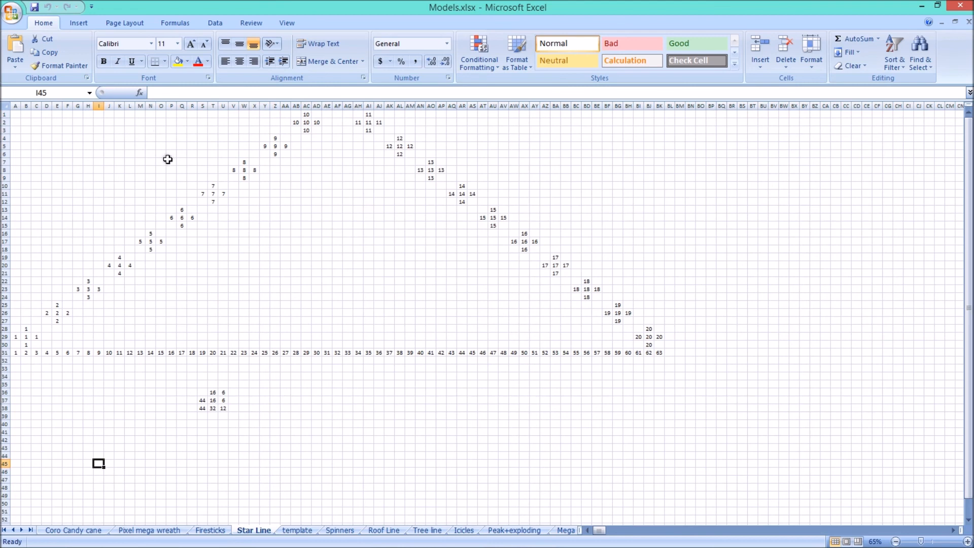
click(152, 145)
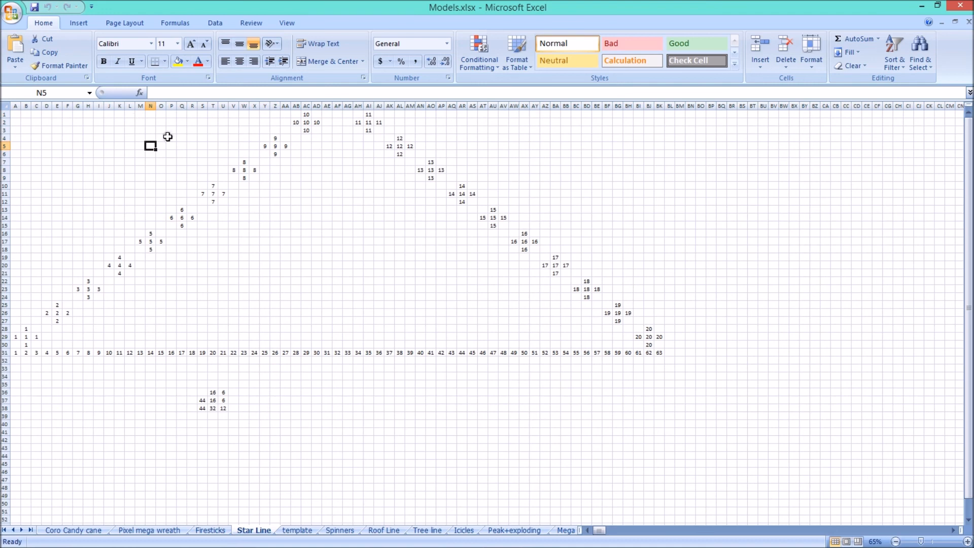
click(609, 185)
key(ctrl+Page_Up)
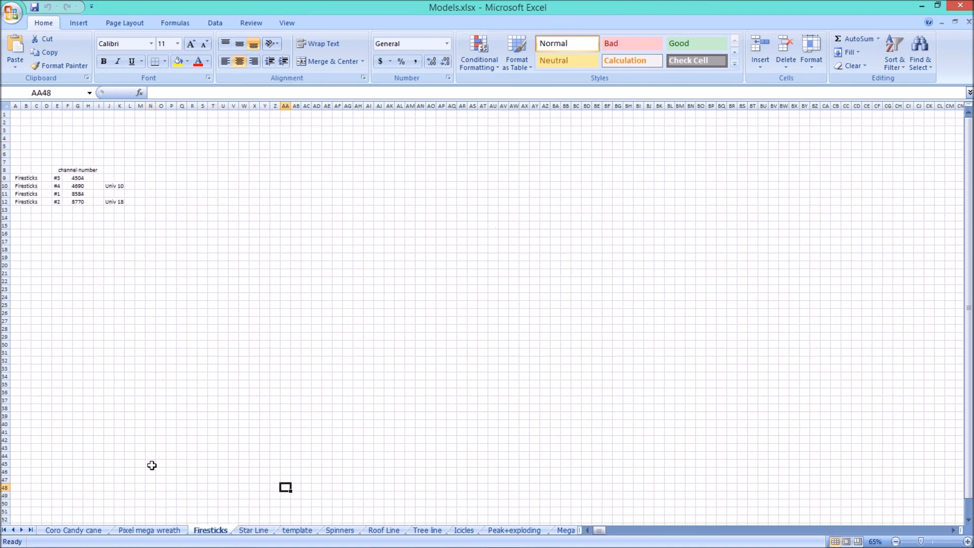
key(ctrl+Page_Up)
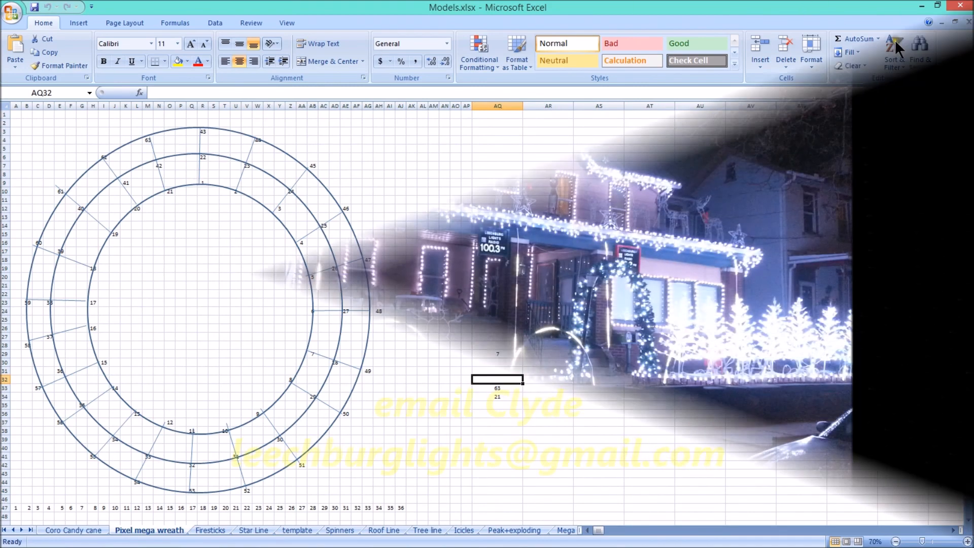